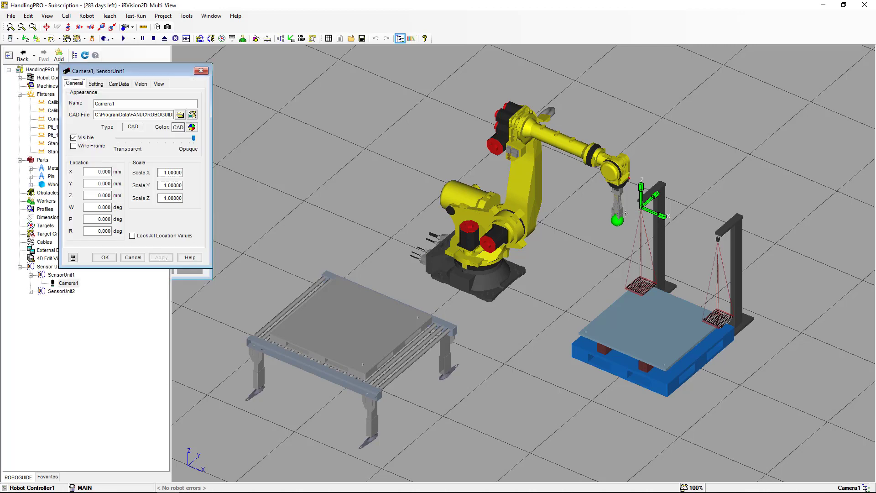
Examine Camera1's camera settings and its view display options, leaving them as they are.
left_click(96, 84)
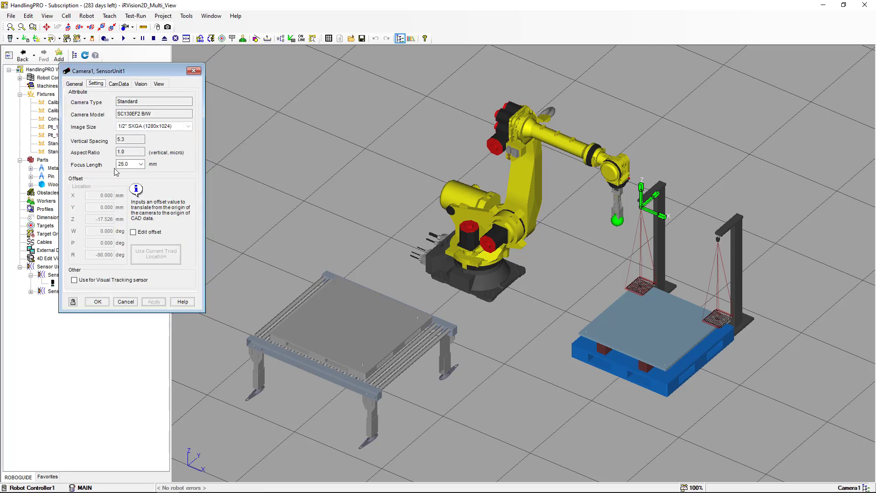
left_click(159, 83)
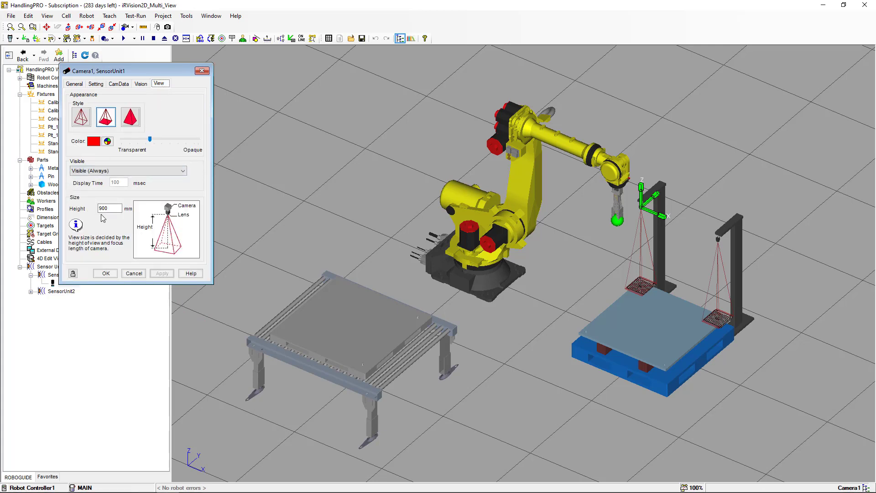
left_click(133, 273)
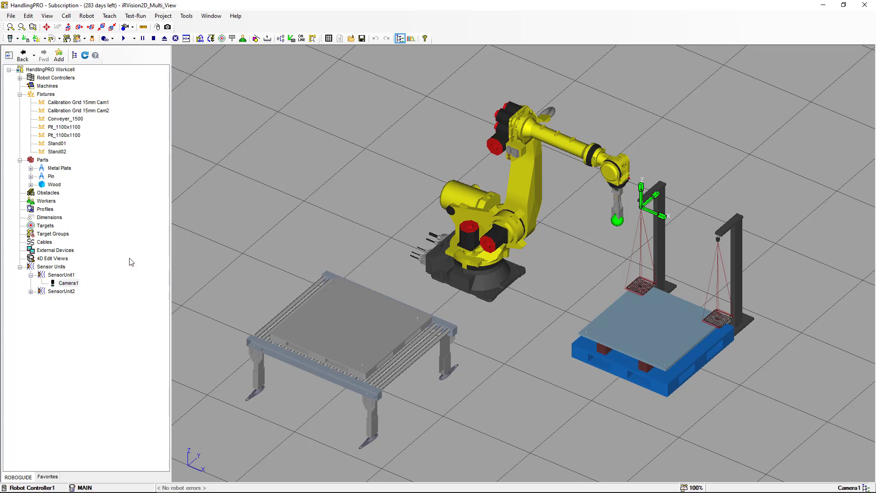
Examine Robot Controller1's vision properties, checking the camera port assignments and the devices available for Port[1-3].
left_click(20, 78)
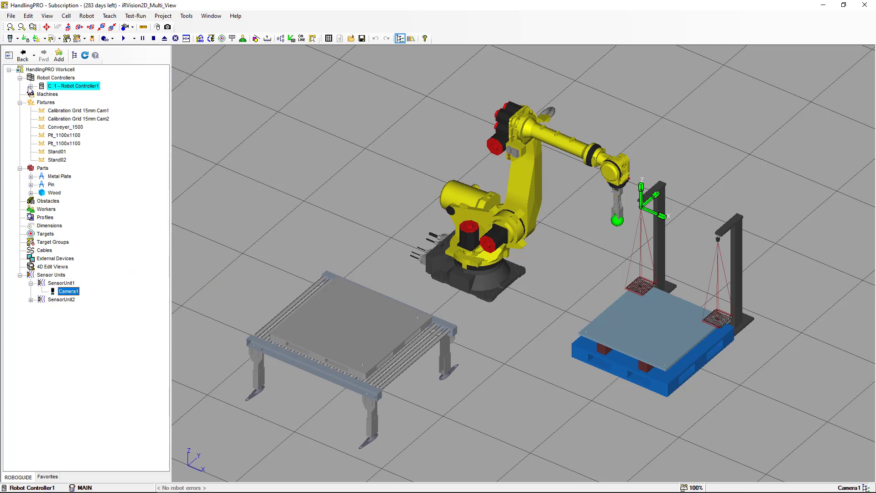
left_click(30, 86)
left_click(65, 135)
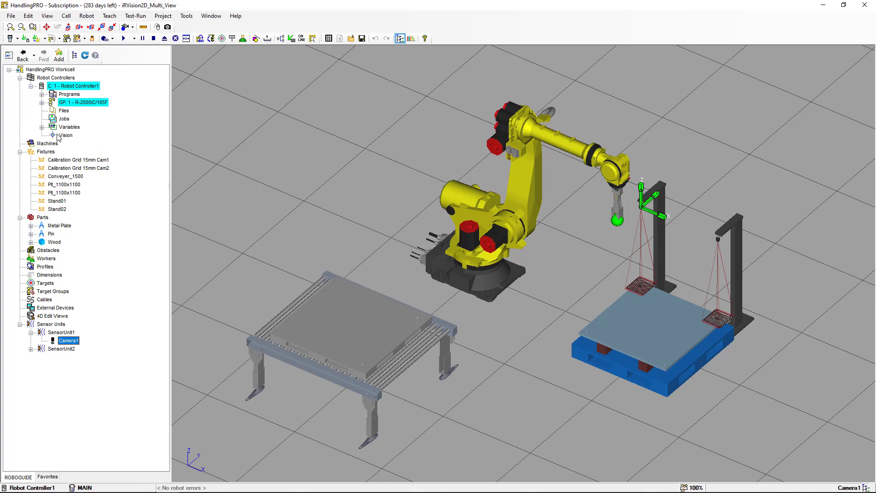
right_click(64, 137)
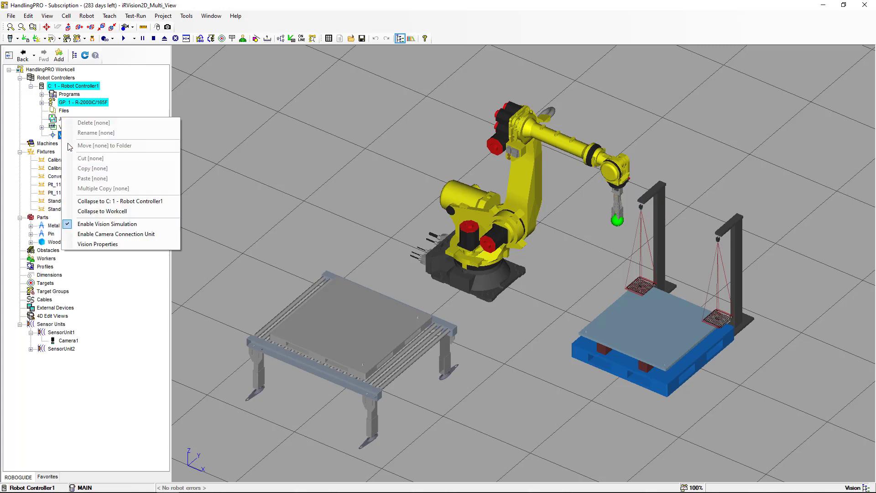
left_click(97, 244)
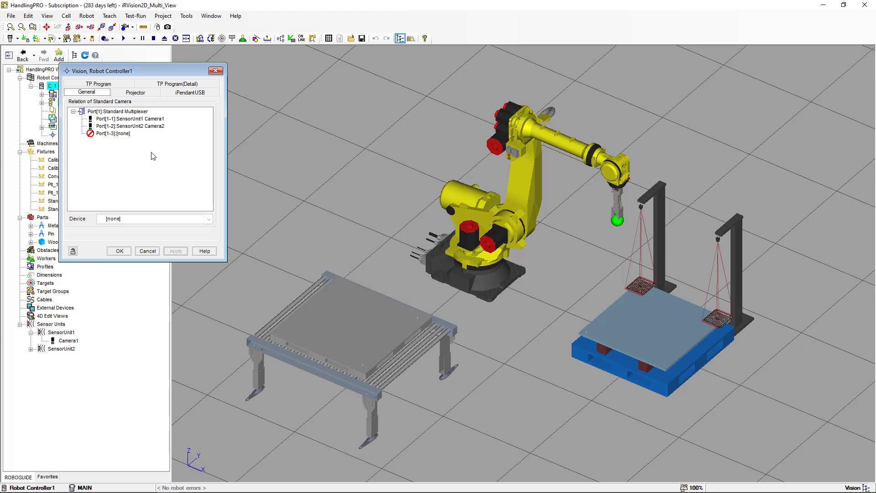
left_click(123, 134)
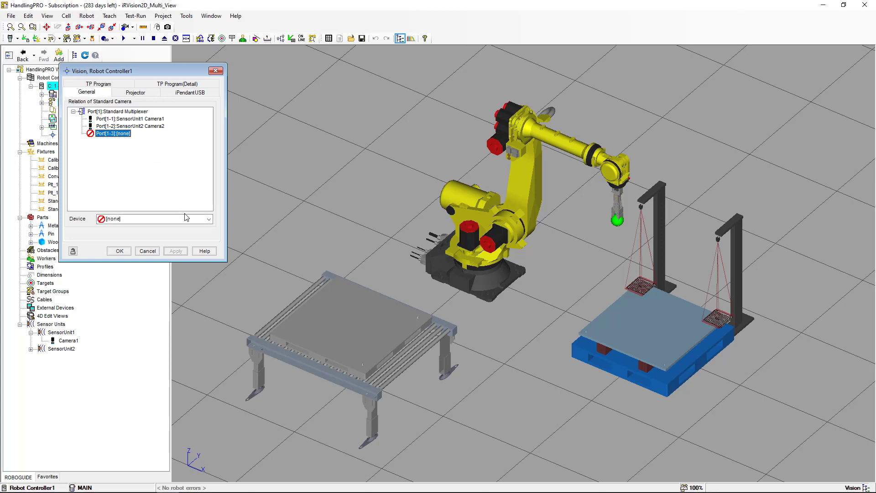
left_click(209, 219)
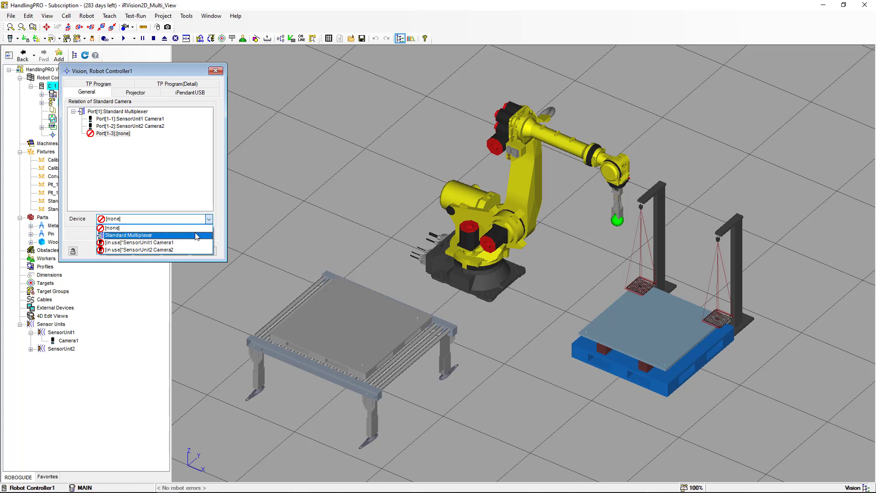
left_click(161, 157)
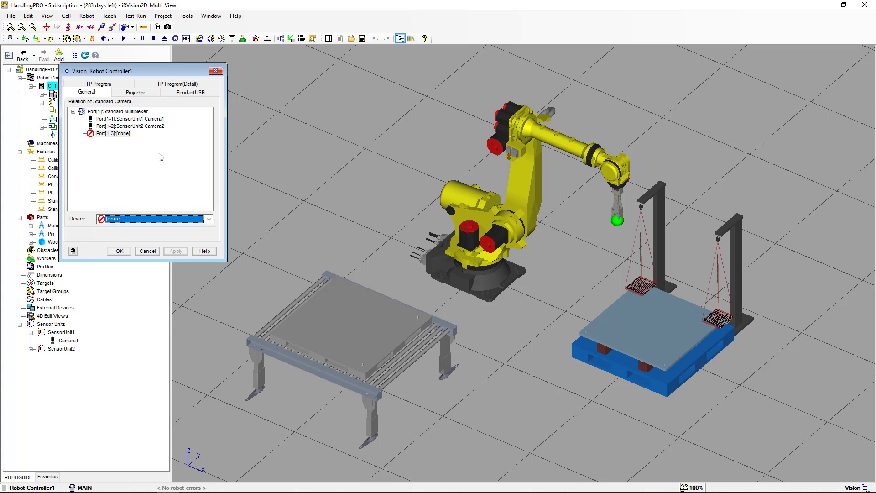
left_click(120, 251)
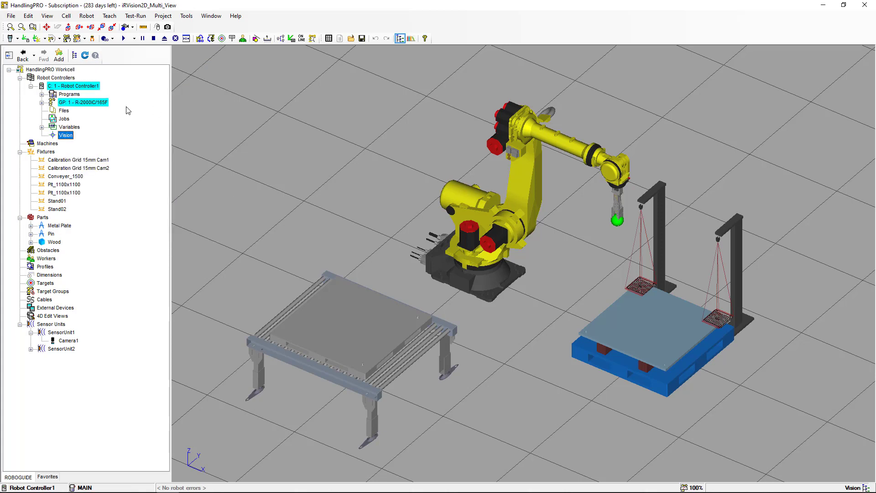
Expand the robot's tooling and user frames and examine where the Pick, Place, Cal Grid Cam1 and Cal Grid Cam2 frames lie.
left_click(41, 103)
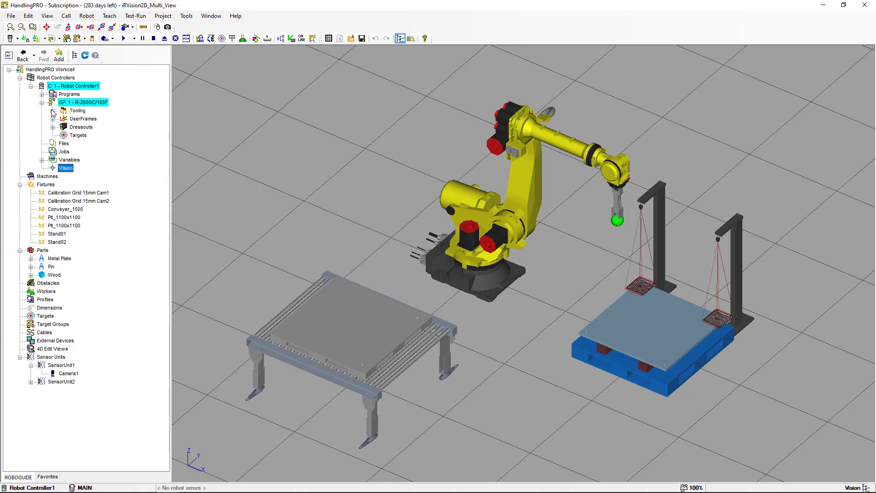
left_click(52, 111)
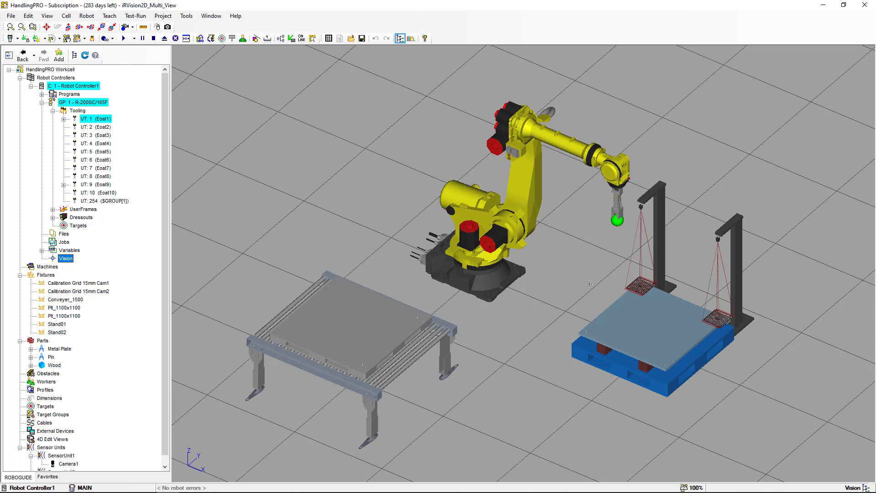
left_click(53, 209)
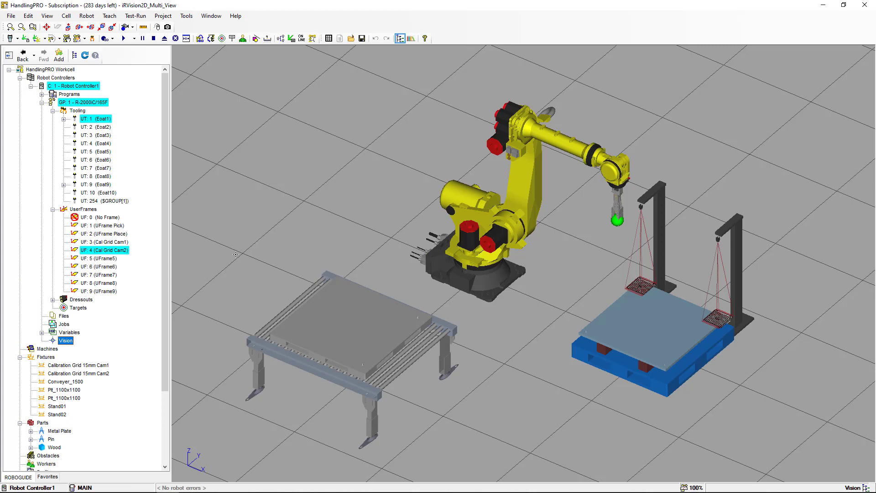
left_click(117, 226)
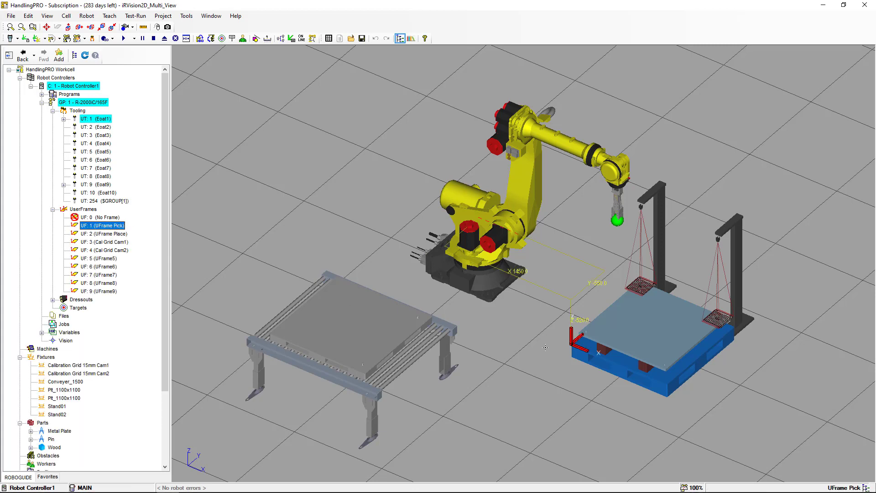
left_click(118, 233)
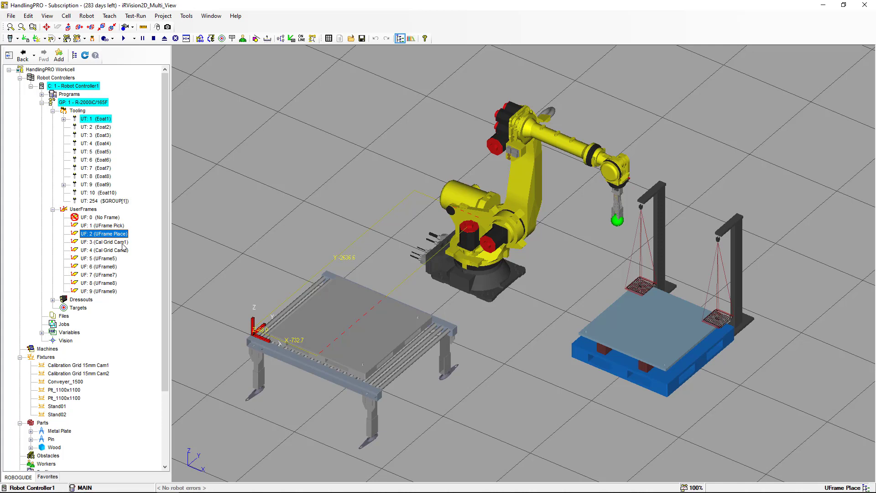
left_click(121, 242)
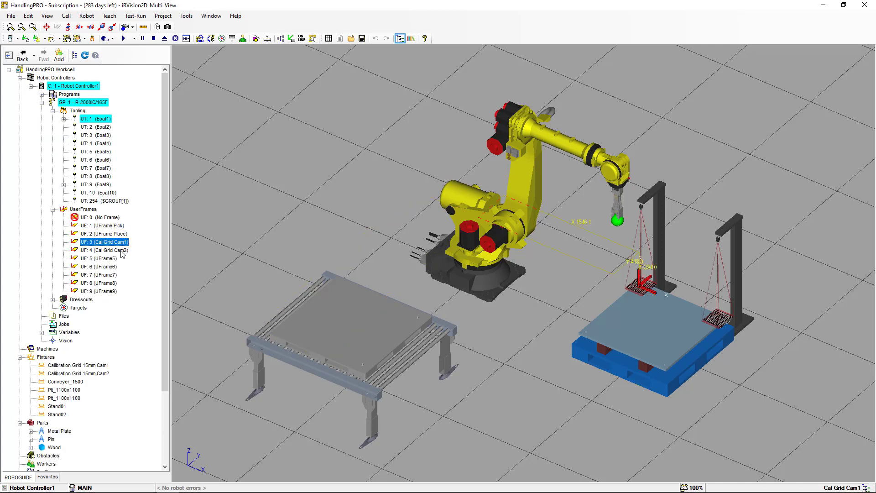
left_click(123, 250)
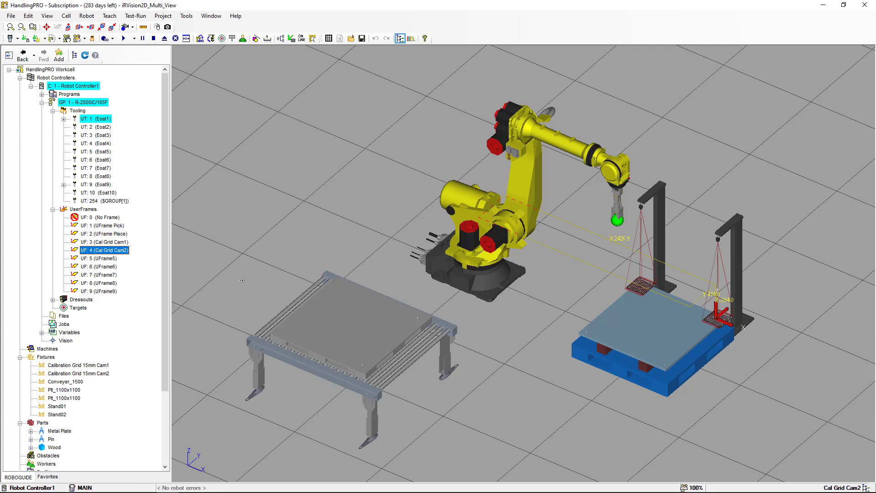
left_click(116, 227)
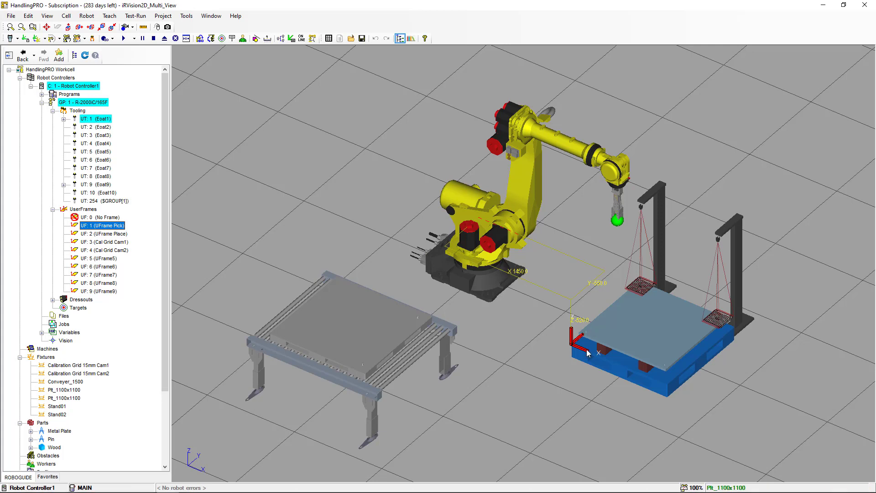
left_click(127, 243)
left_click(124, 250)
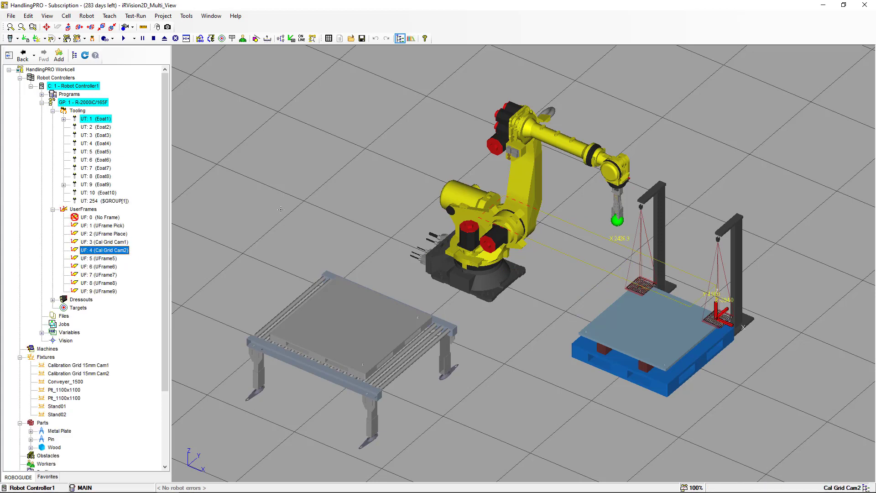
Open the virtual teach pendant and set its display to the Double layout.
left_click(11, 39)
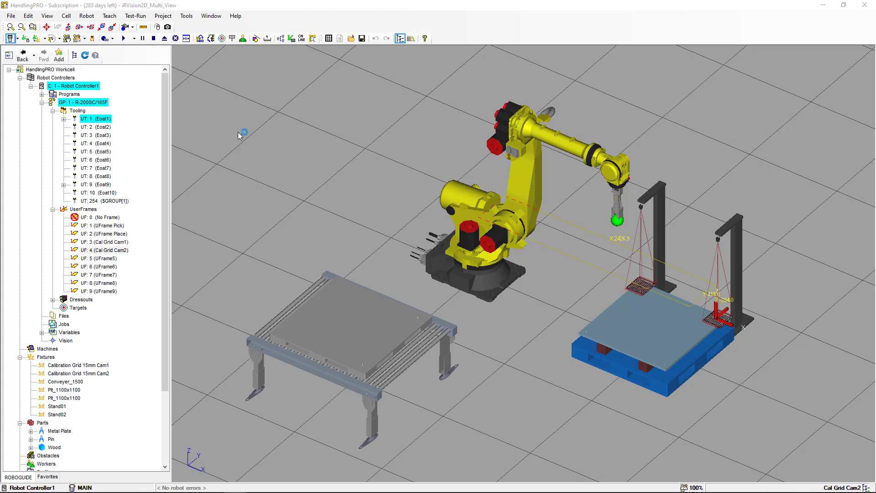
left_click(223, 324)
left_click(224, 353)
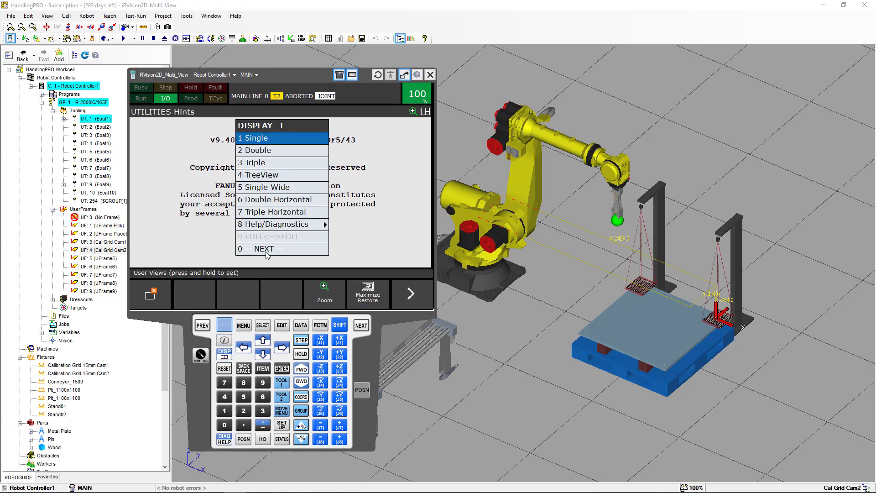
left_click(282, 151)
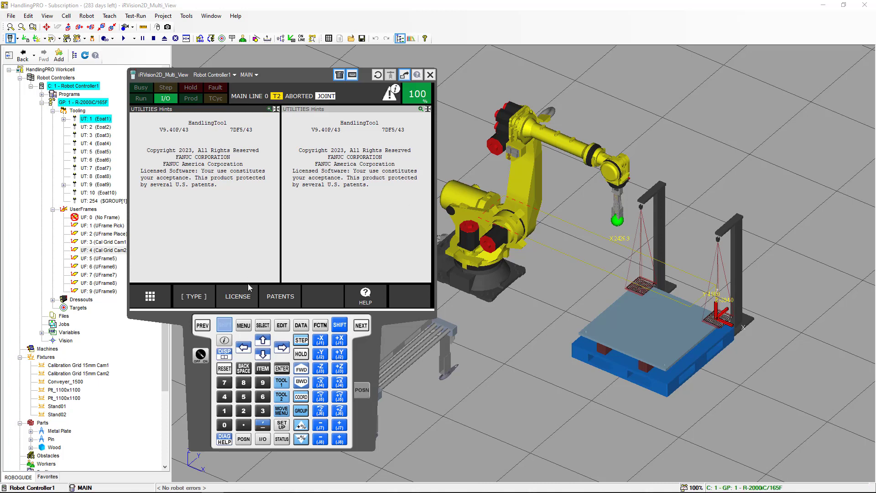
Open the Frames setup on the teach pendant and switch the listing from tool frames to user frames.
left_click(244, 325)
left_click(193, 200)
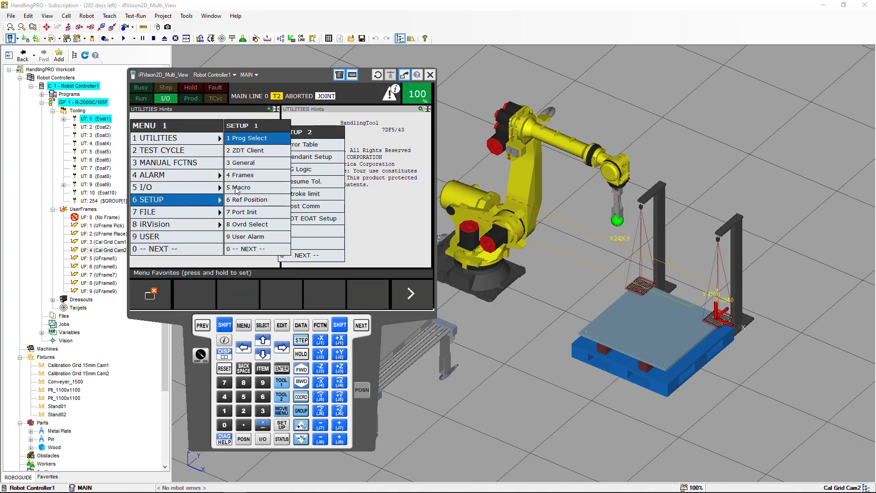
left_click(243, 174)
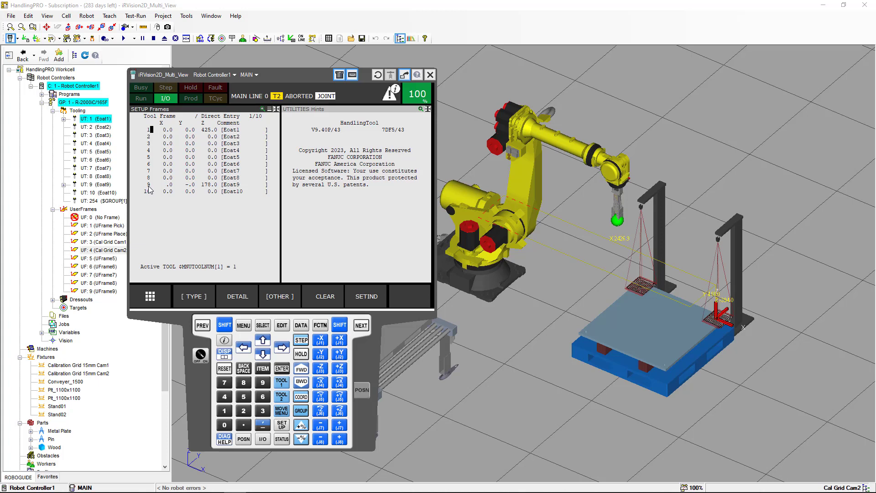
left_click(271, 297)
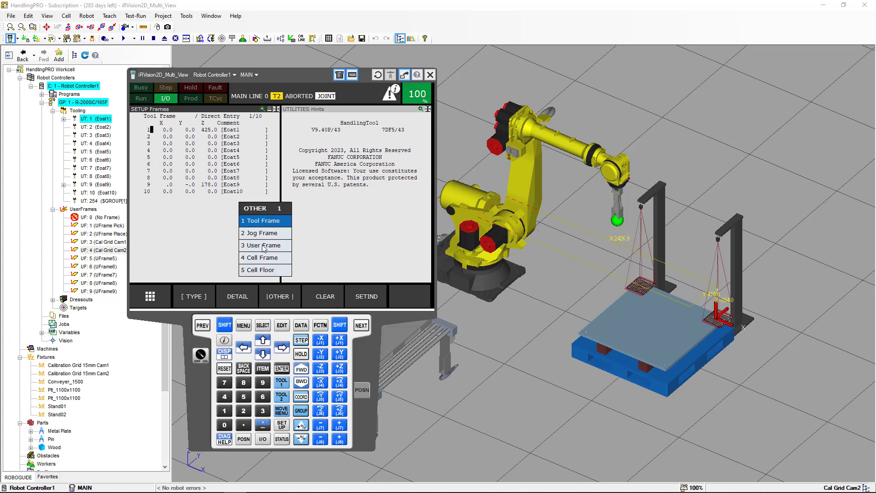
left_click(264, 247)
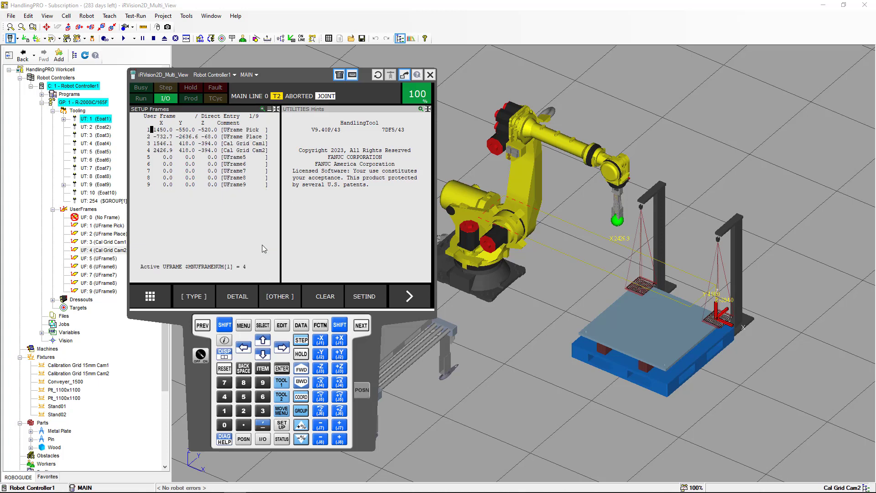
Open the details of user frame 3 (Cal Grid Cam1) to examine its Four Point setup.
left_click(151, 136)
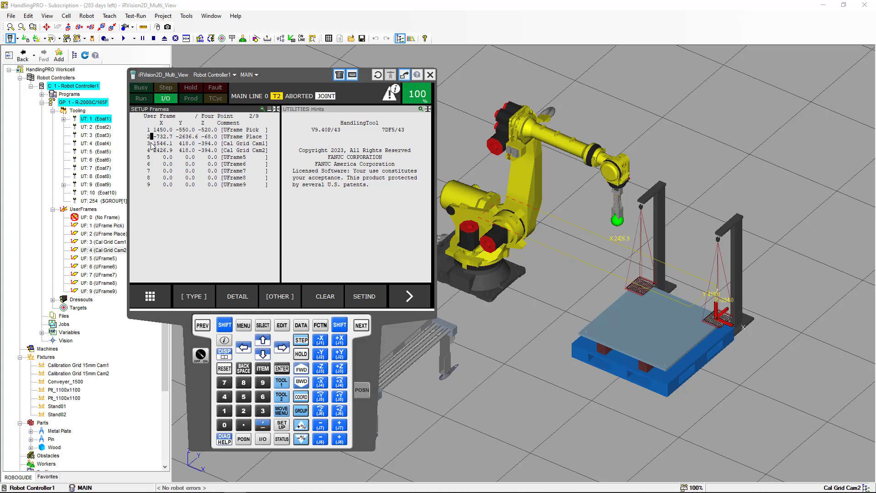
left_click(152, 143)
left_click(152, 150)
left_click(152, 143)
left_click(241, 297)
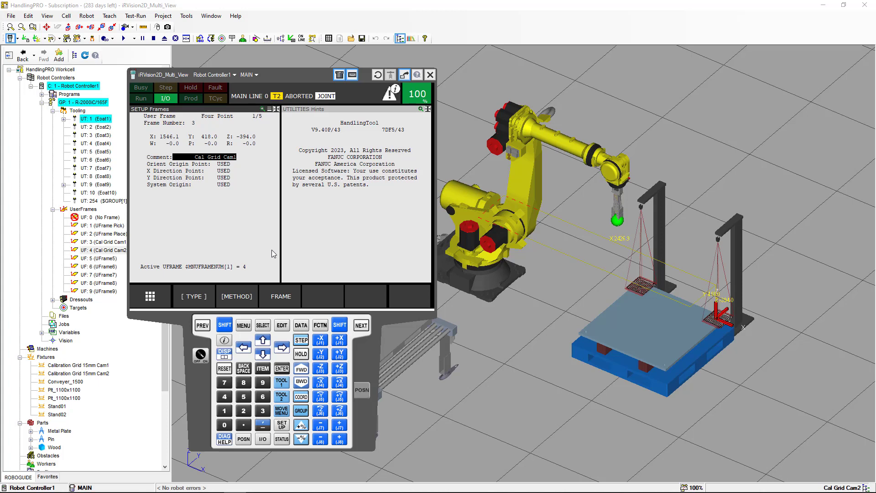
Set the active tool frame to 9 on the teach pendant.
left_click(225, 325)
left_click(302, 397)
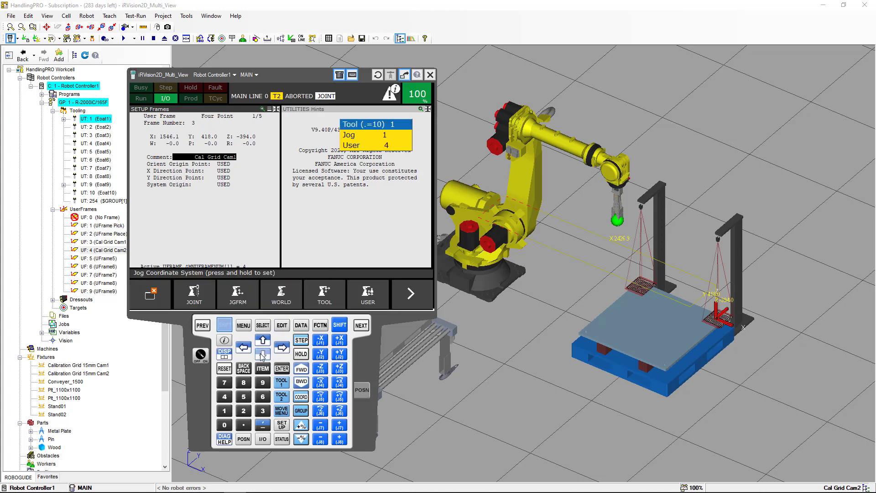
left_click(263, 382)
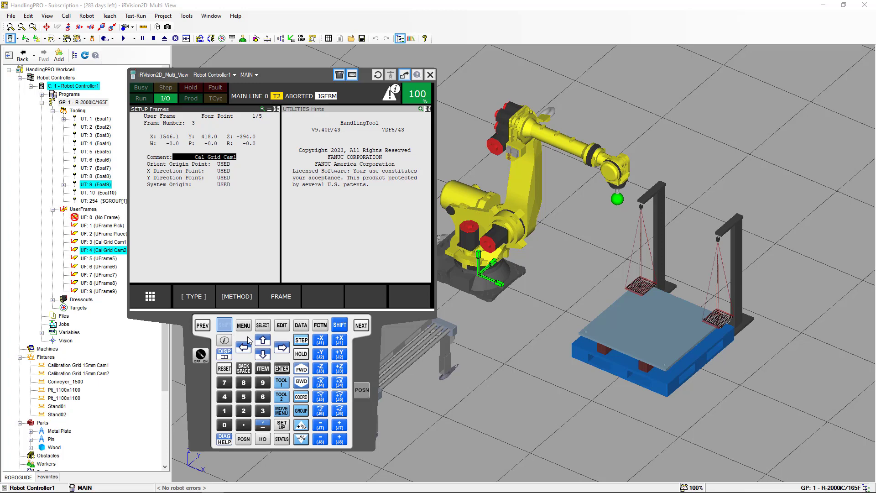
Set the active tool frame to 1 and minimize the teach pendant.
left_click(228, 325)
left_click(301, 396)
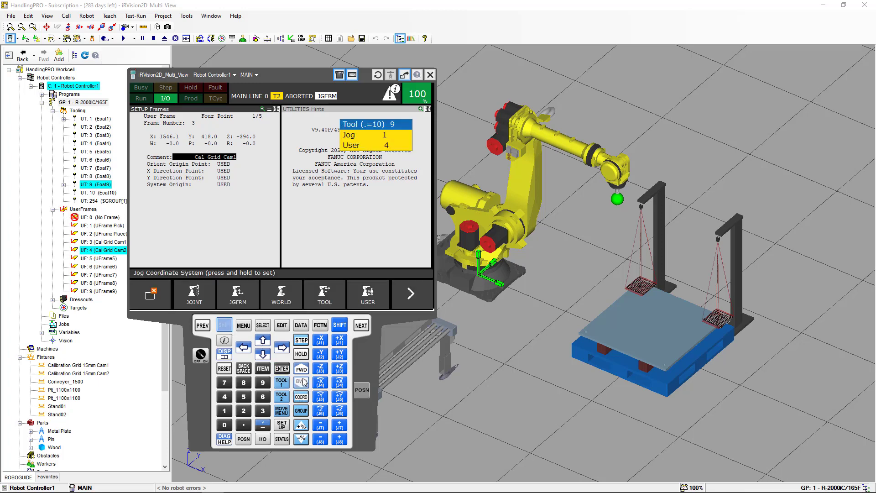
left_click(224, 410)
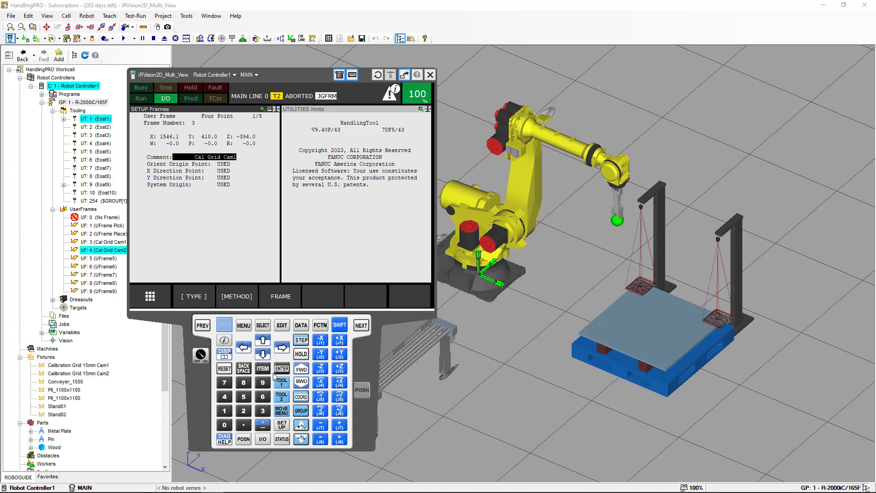
right_click(196, 388)
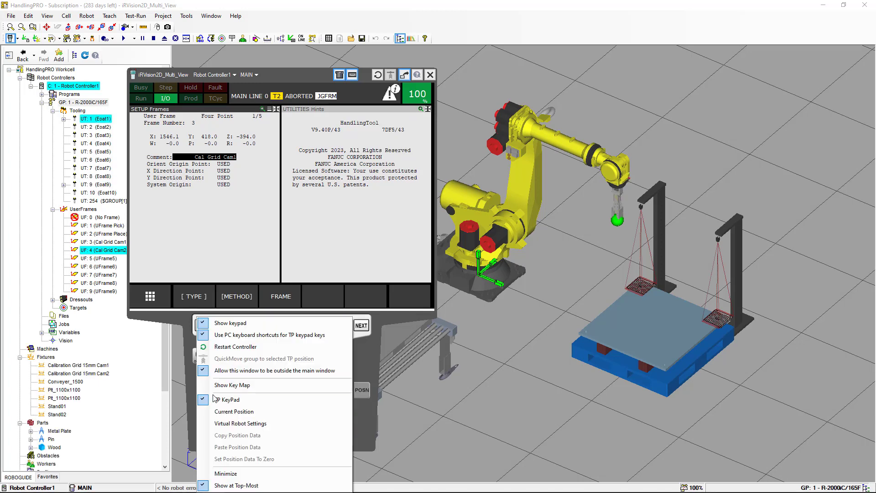
left_click(232, 473)
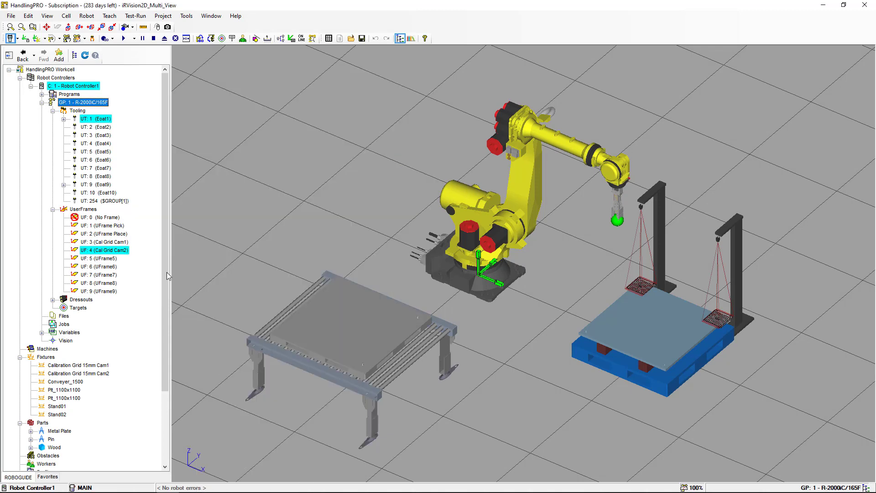
Open the robot controller's homepage in the web browser and launch iRVision Vision Setup.
left_click(93, 16)
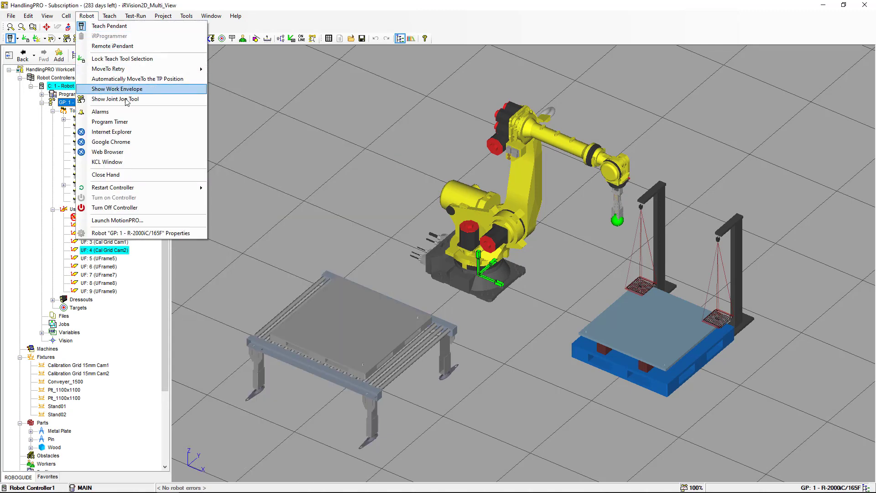
left_click(146, 133)
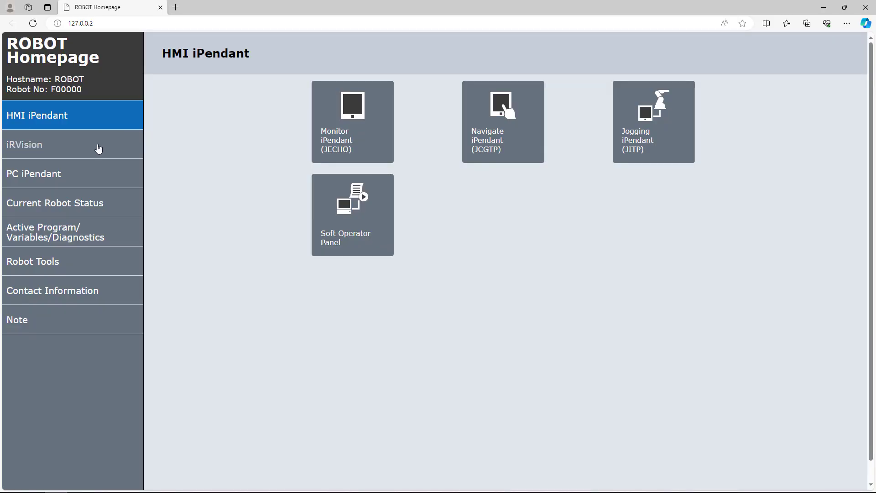
left_click(98, 149)
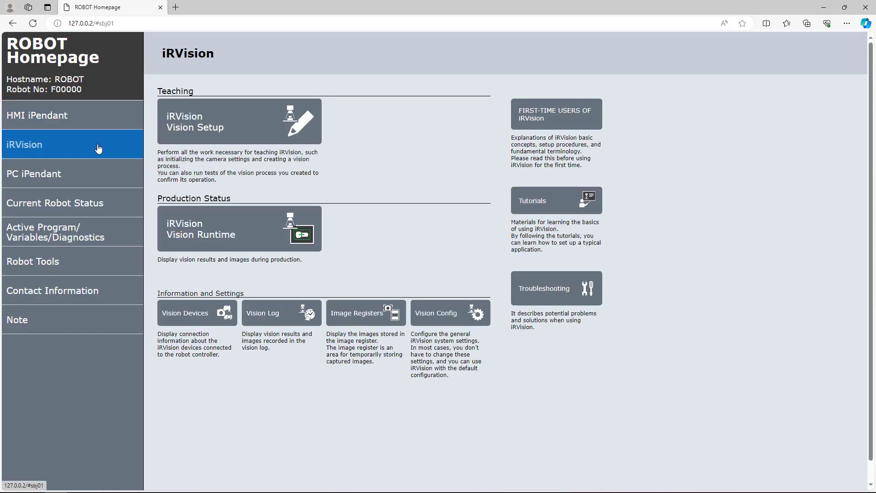
left_click(189, 133)
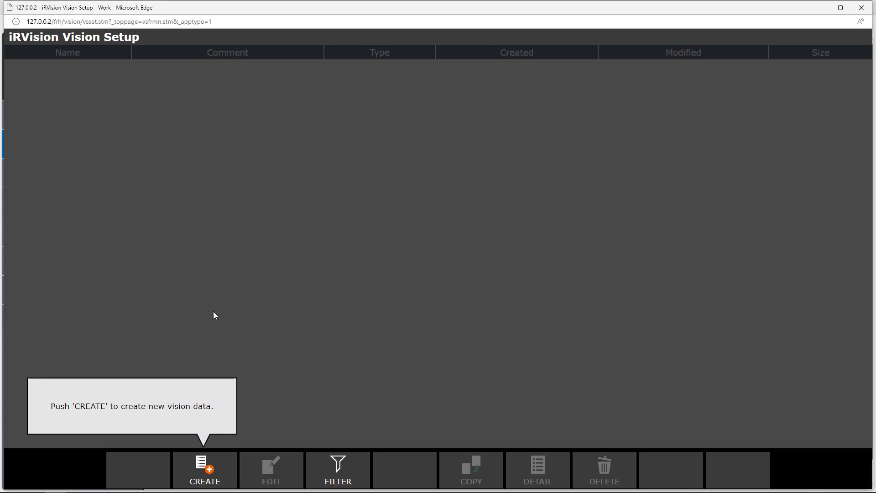
Create new vision data of type 2D Camera named Camera1.
left_click(211, 472)
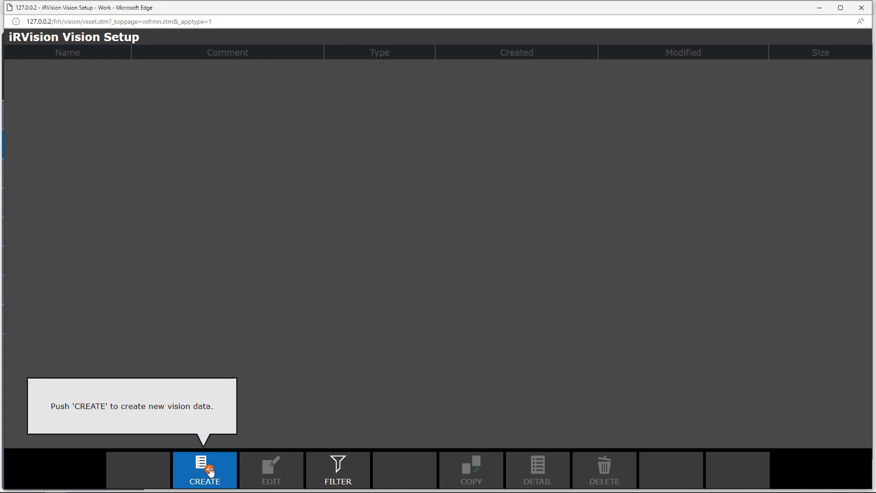
left_click(226, 100)
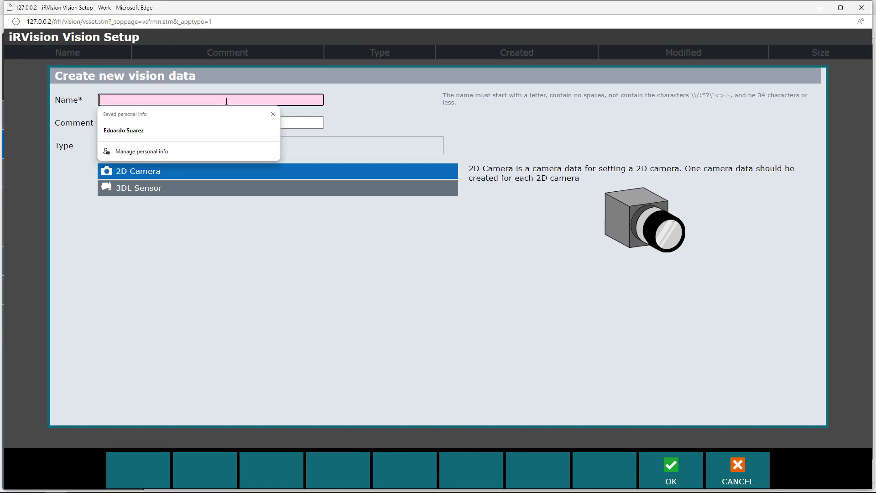
type("Camera")
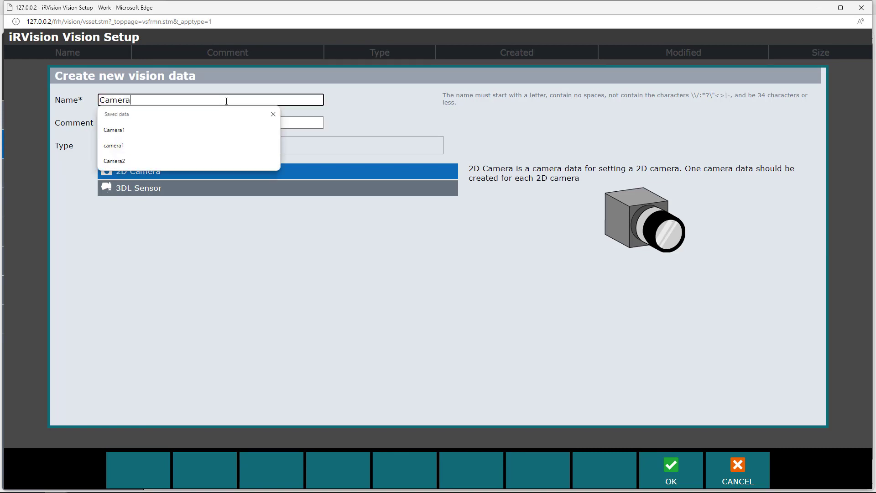
type("1")
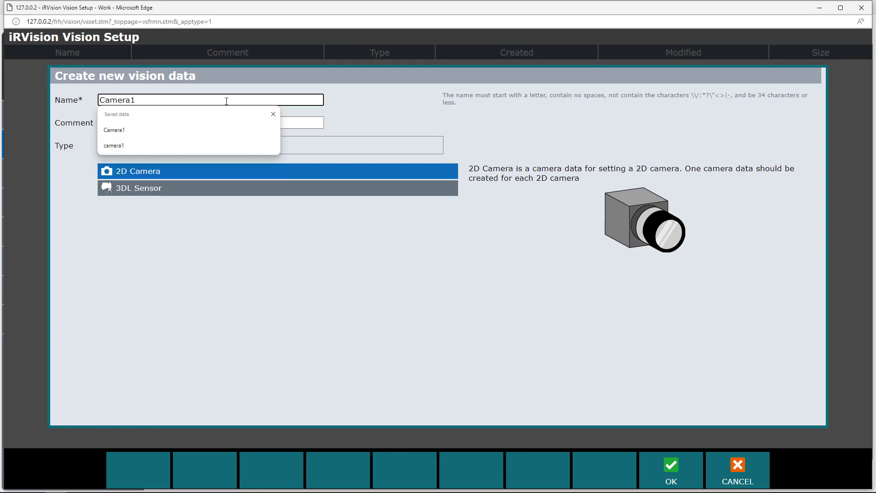
key("ctrl+a")
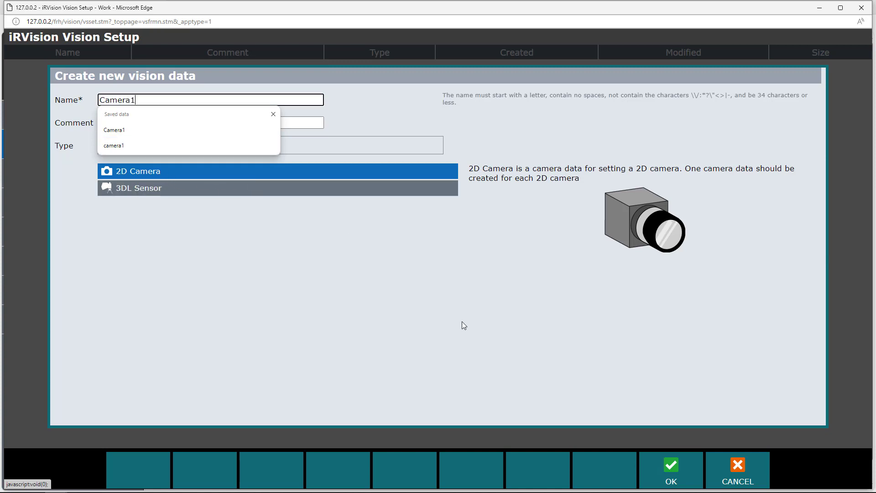
left_click(671, 470)
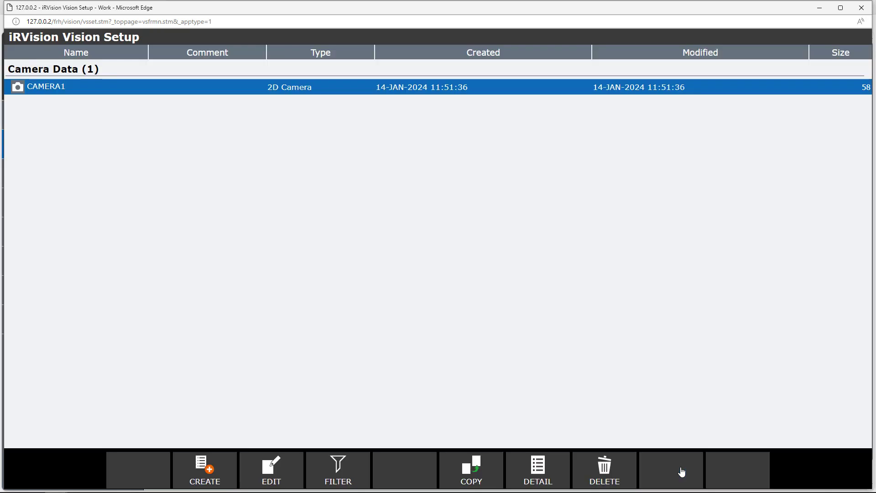
Edit CAMERA1 to use camera 1-1: SC130EF2, not robot-mounted, with Grid Pattern Calibration.
left_click(266, 478)
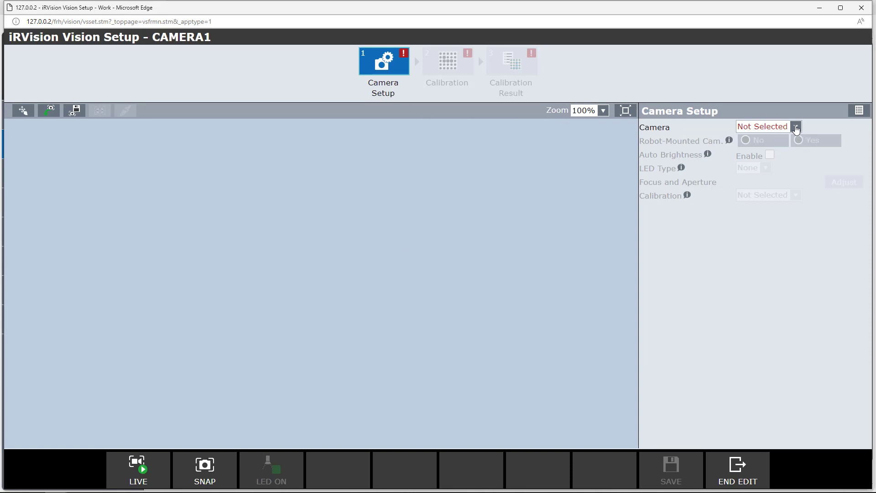
left_click(795, 127)
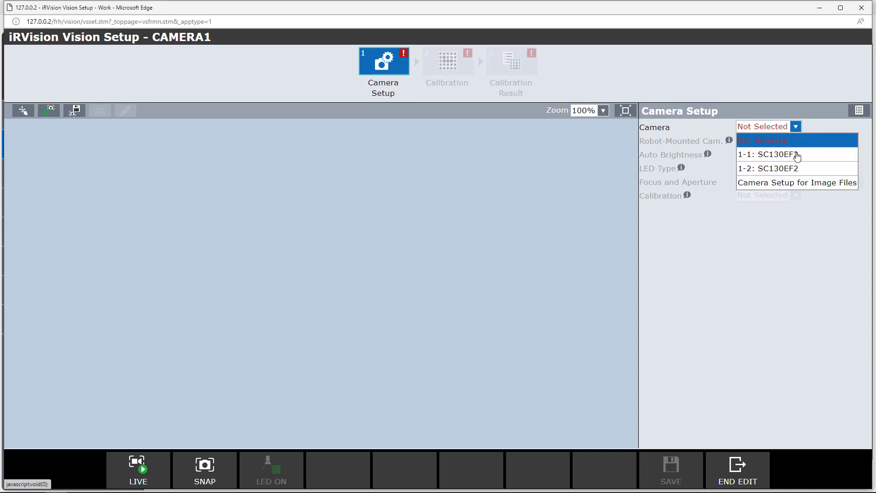
left_click(797, 156)
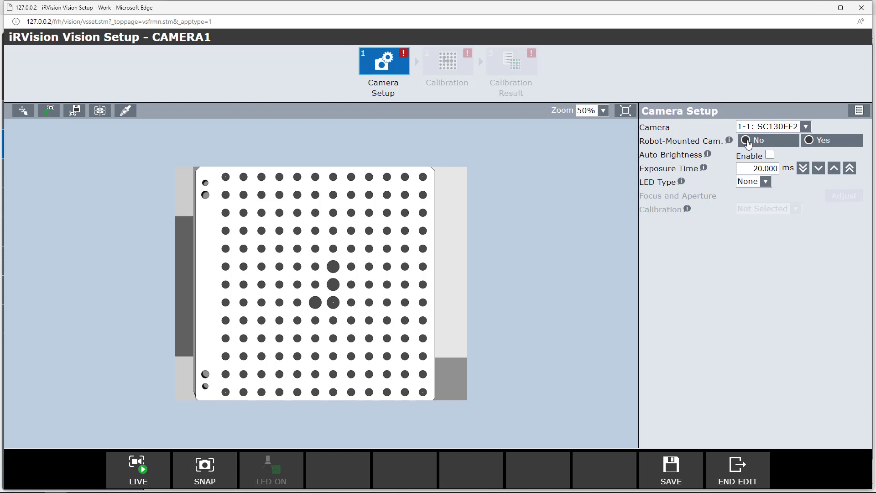
left_click(747, 142)
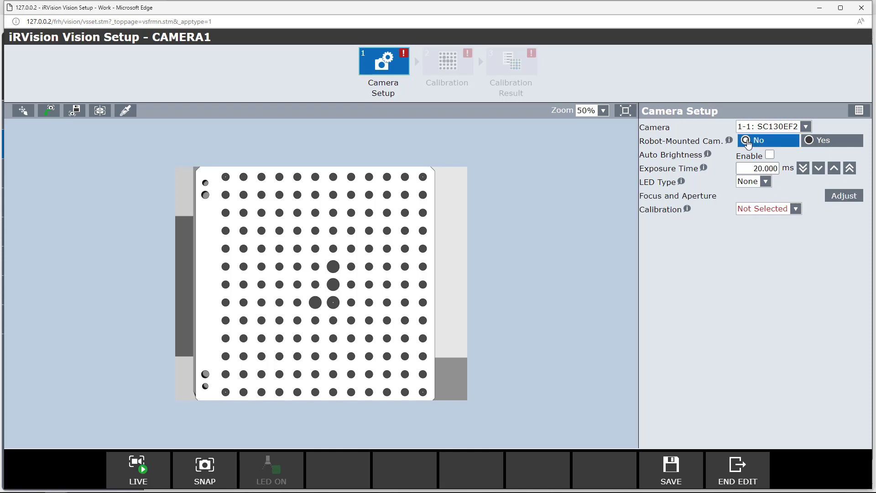
left_click(795, 209)
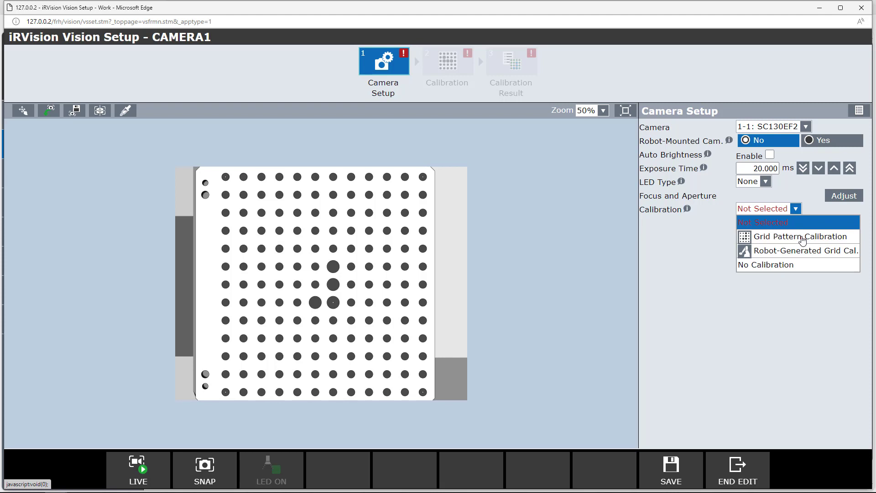
left_click(802, 237)
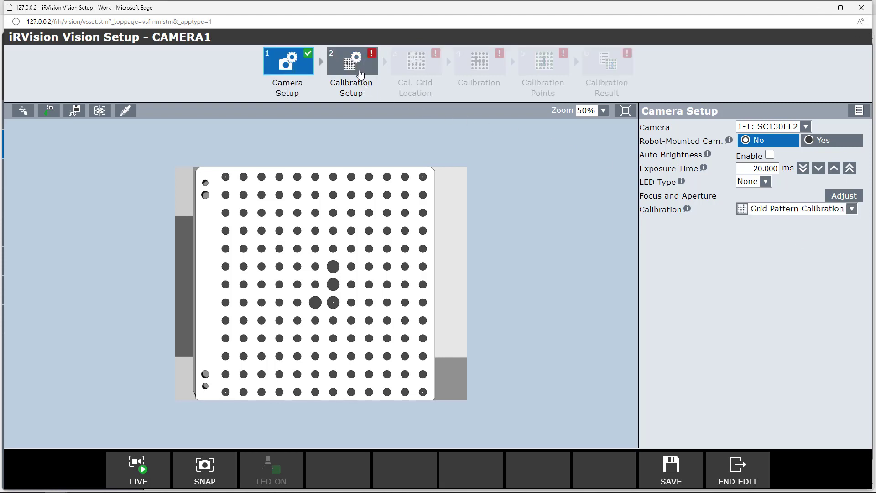
Set the grid spacing in CAMERA1's calibration setup to 15.0mm.
left_click(360, 74)
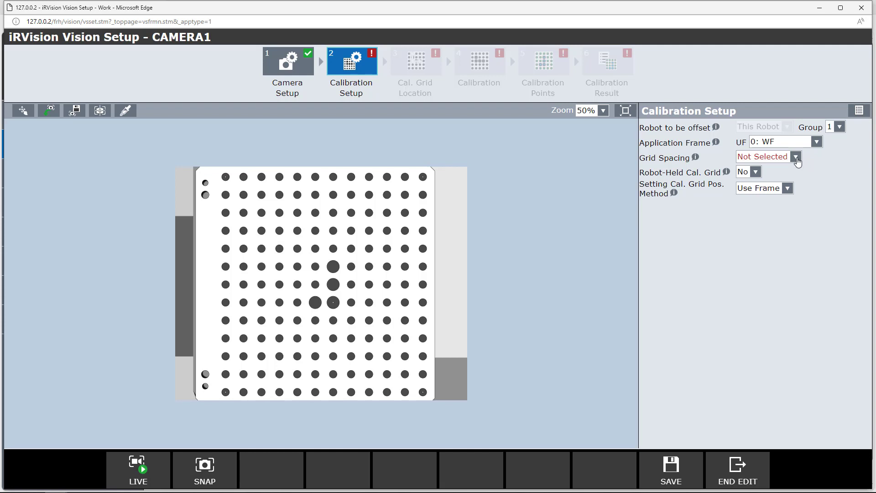
left_click(797, 159)
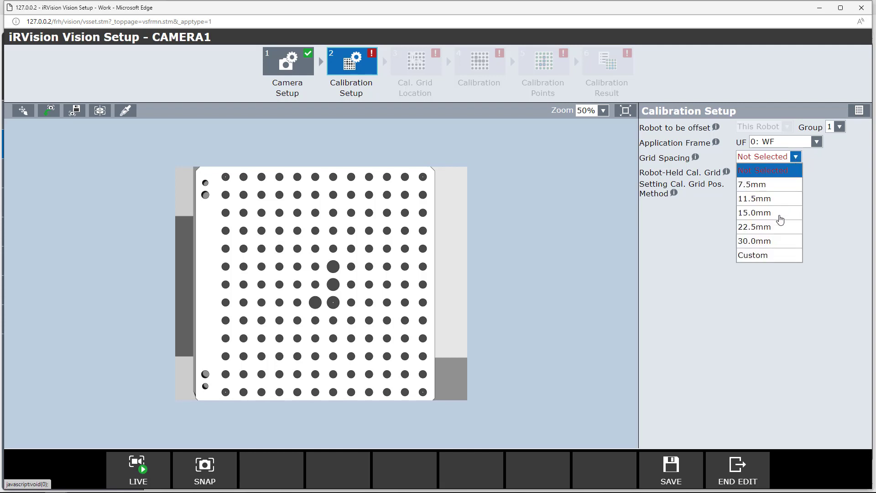
left_click(780, 213)
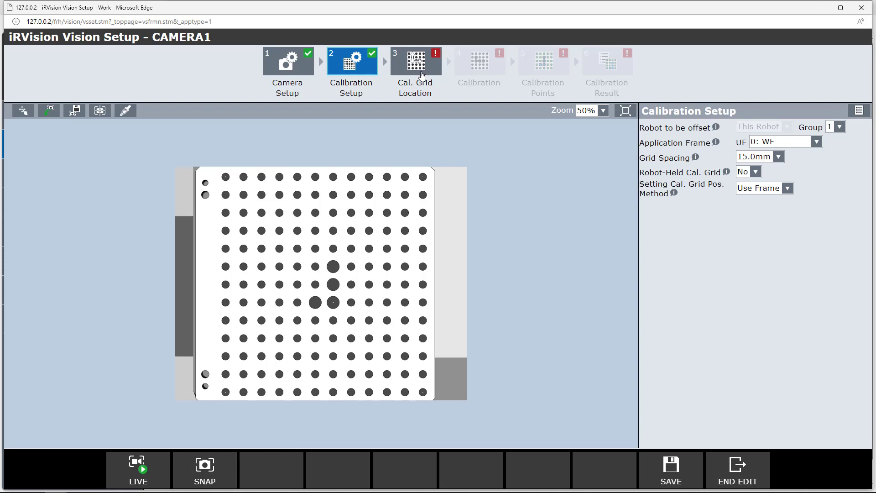
Choose user frame 3 (Cal Grid Cam1) as the calibration grid frame, snap an image and set the grid position.
left_click(422, 76)
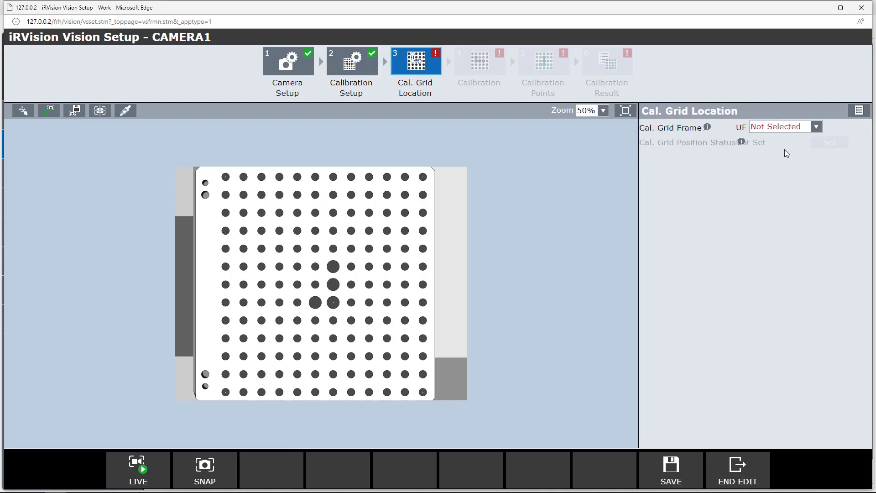
left_click(816, 131)
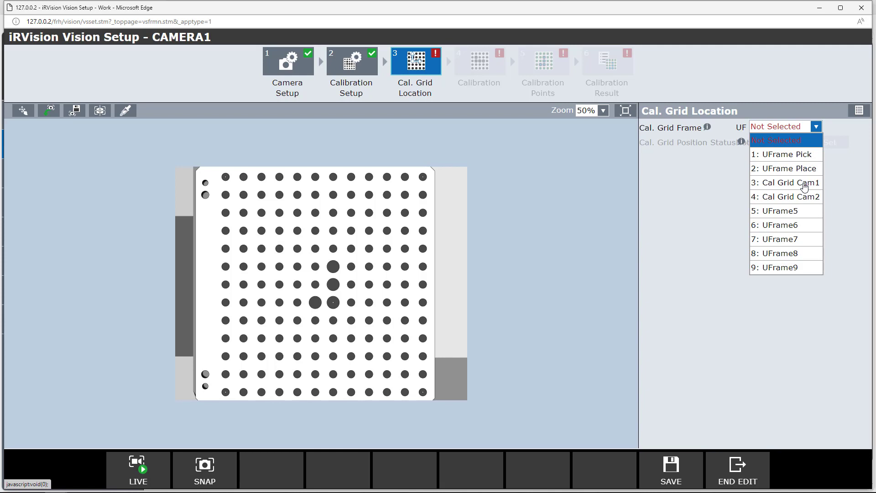
left_click(804, 184)
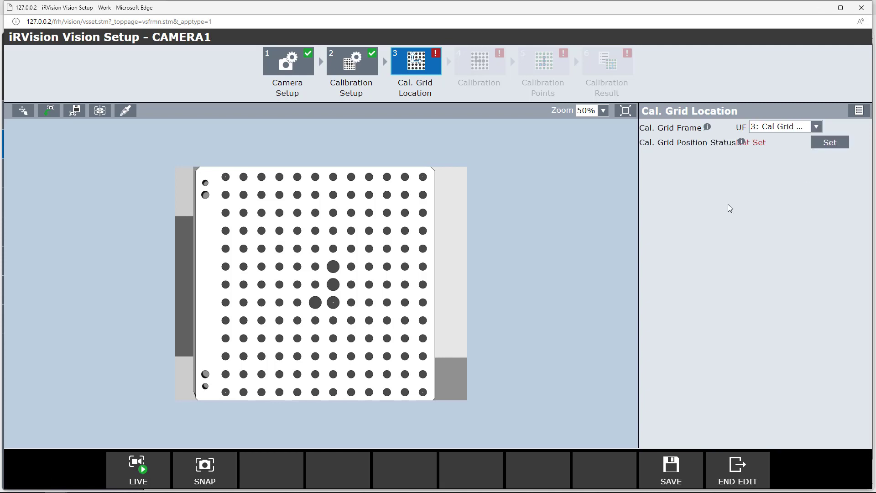
left_click(222, 475)
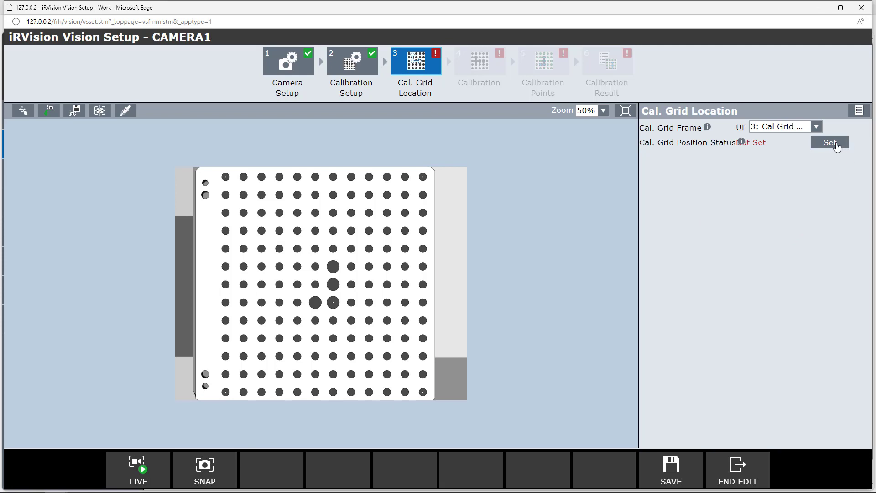
left_click(836, 143)
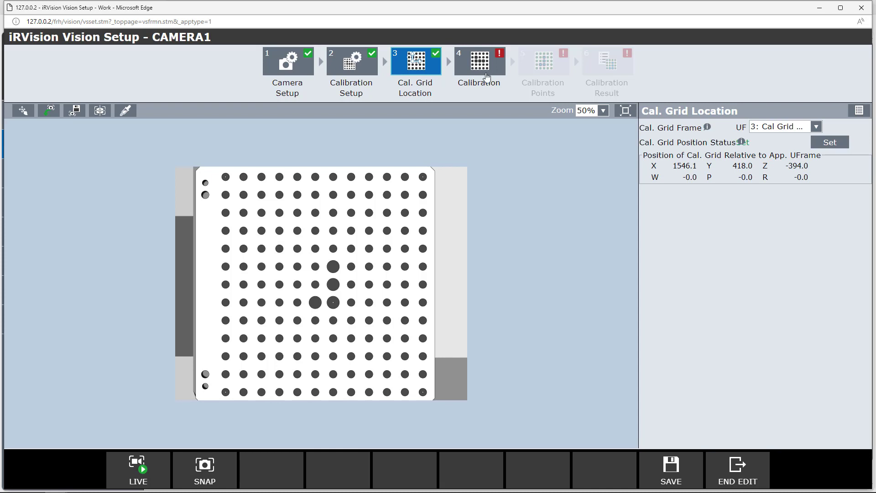
Override the focal distance for CAMERA1's calibration and set it to 25 mm.
left_click(487, 78)
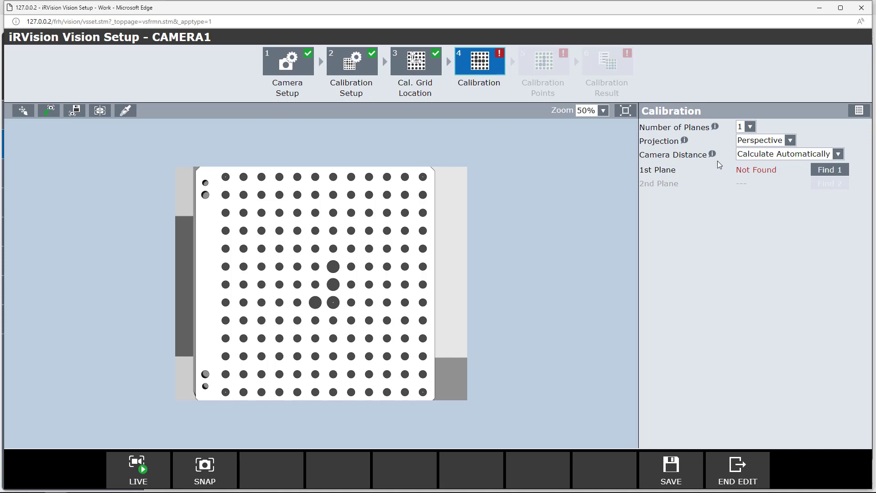
left_click(838, 156)
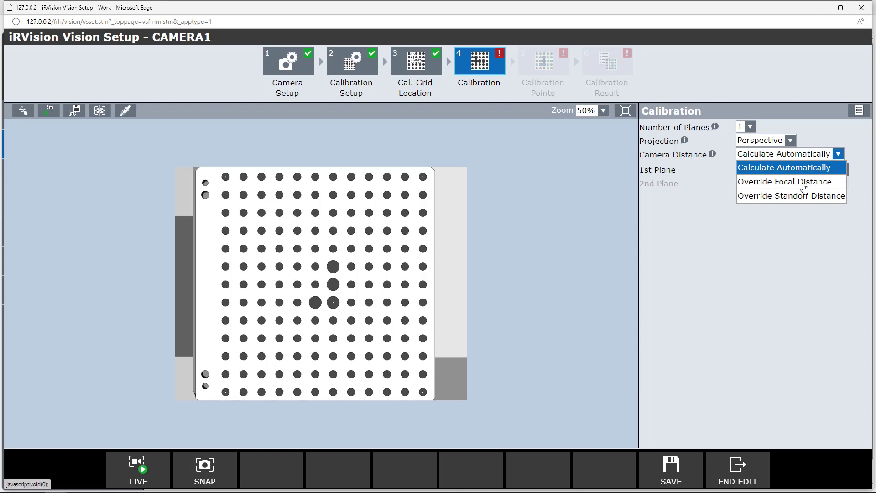
left_click(803, 182)
left_click(755, 169)
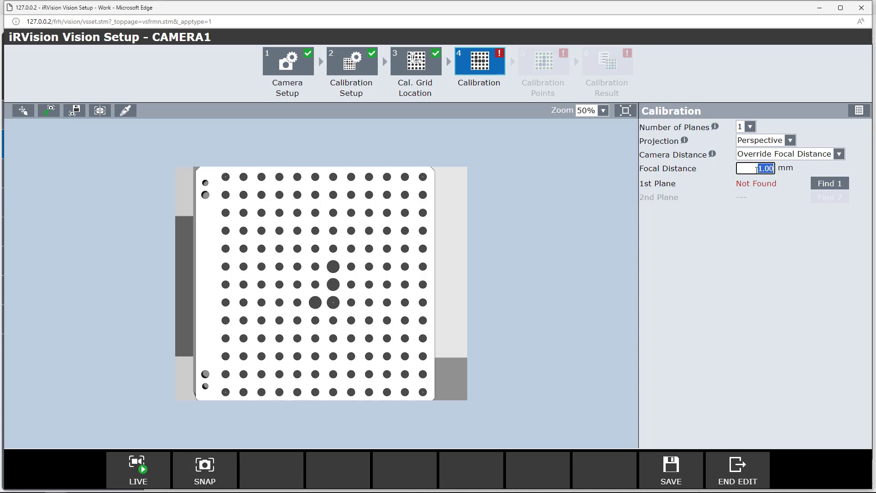
type("25")
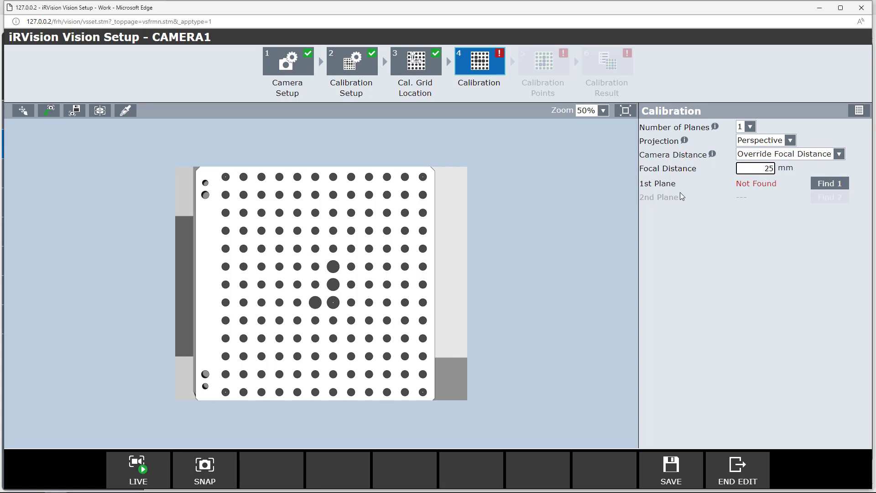
Find the grid pattern on the 1st plane with the search window narrowed to enclose only the grid dots.
left_click(821, 184)
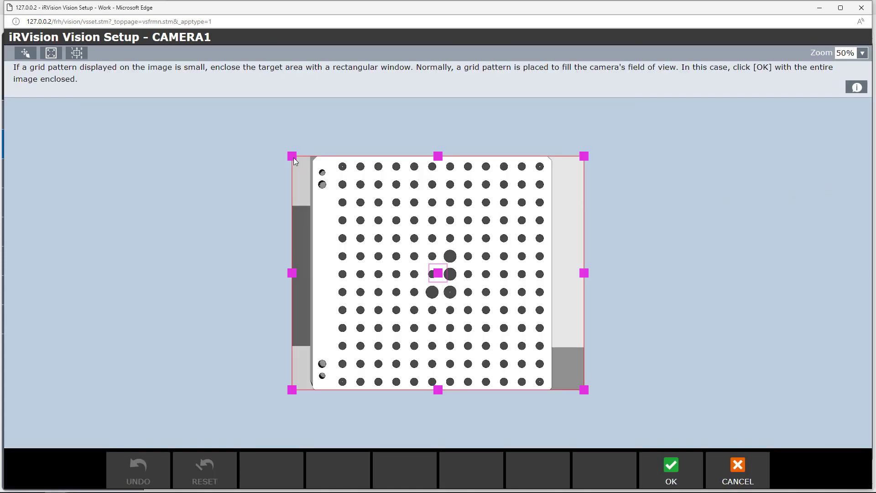
left_click_drag(293, 157, 333, 160)
left_click_drag(584, 390, 548, 391)
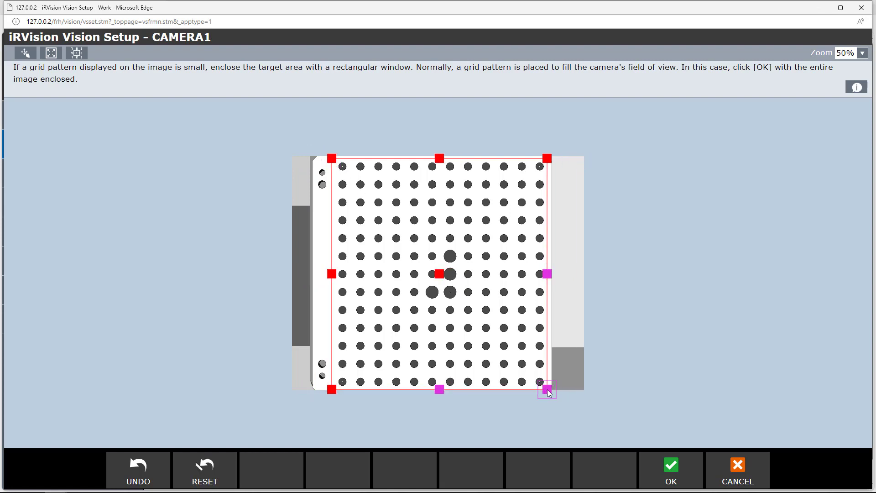
left_click(667, 463)
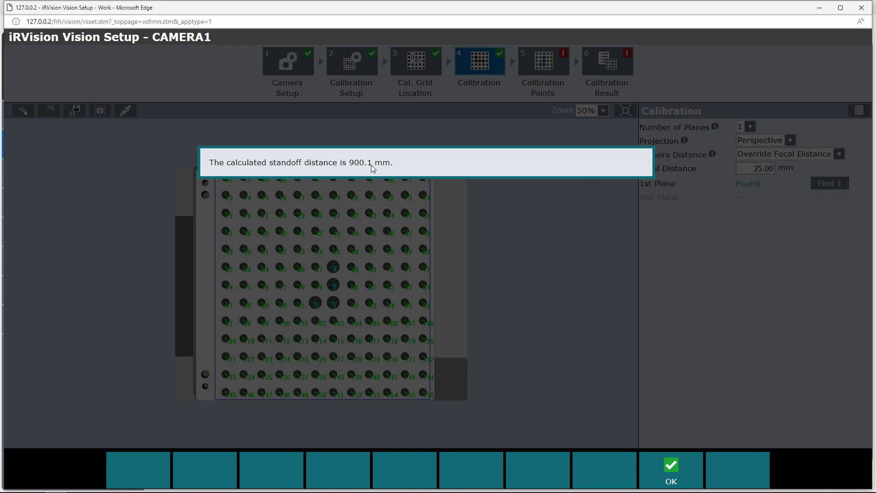
left_click(670, 468)
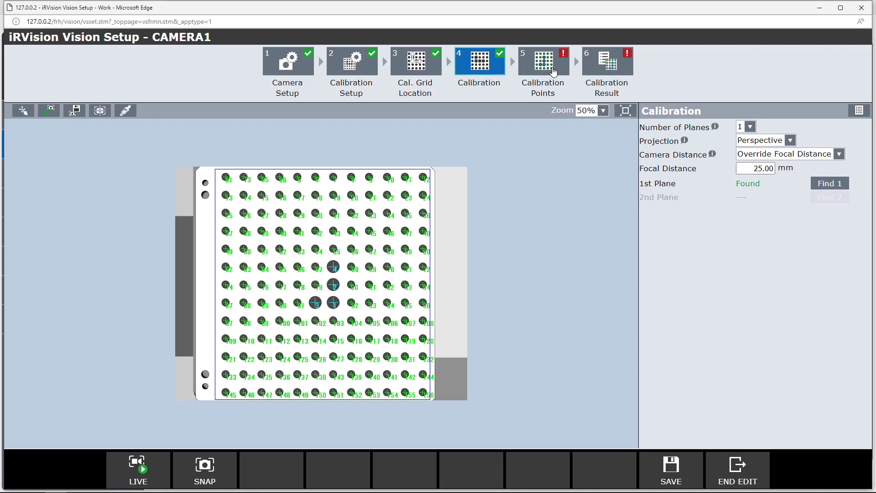
Check the calibration point errors and the calibration result, and save CAMERA1 and end its editing.
left_click(553, 72)
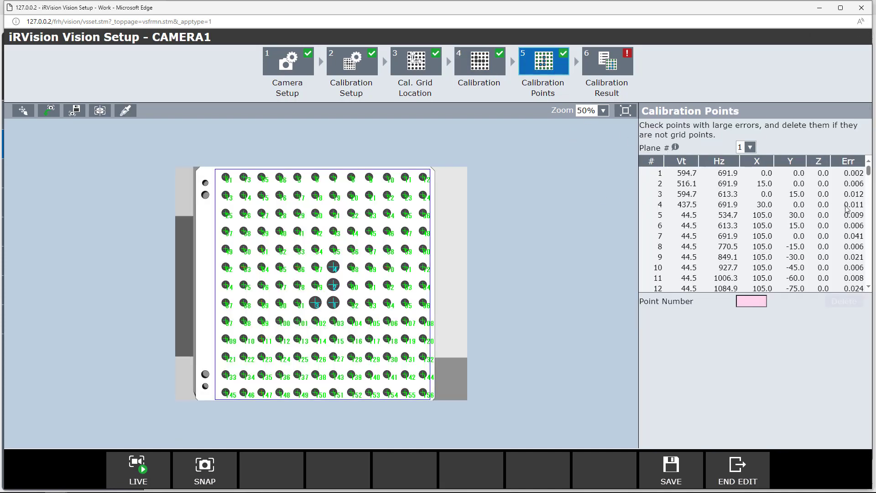
mouse_move(869, 172)
left_mouse_down()
mouse_move(872, 221)
mouse_move(870, 169)
left_mouse_up()
left_click(618, 71)
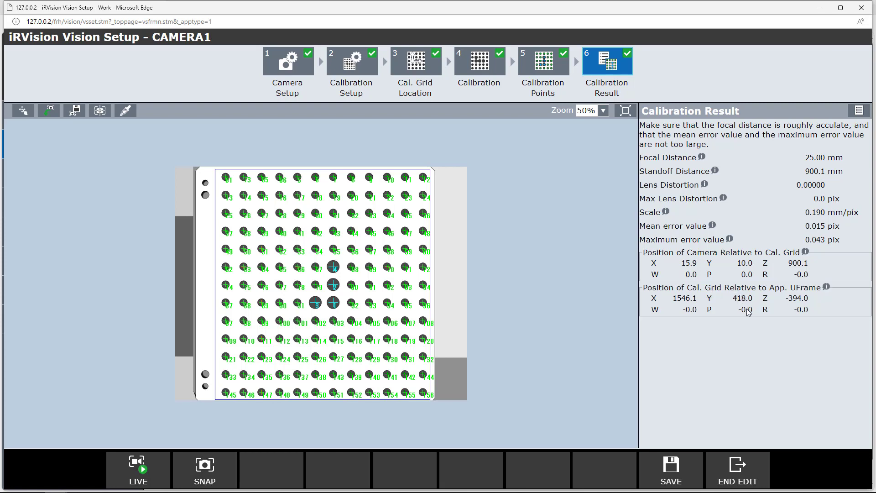
left_click(671, 472)
left_click(728, 473)
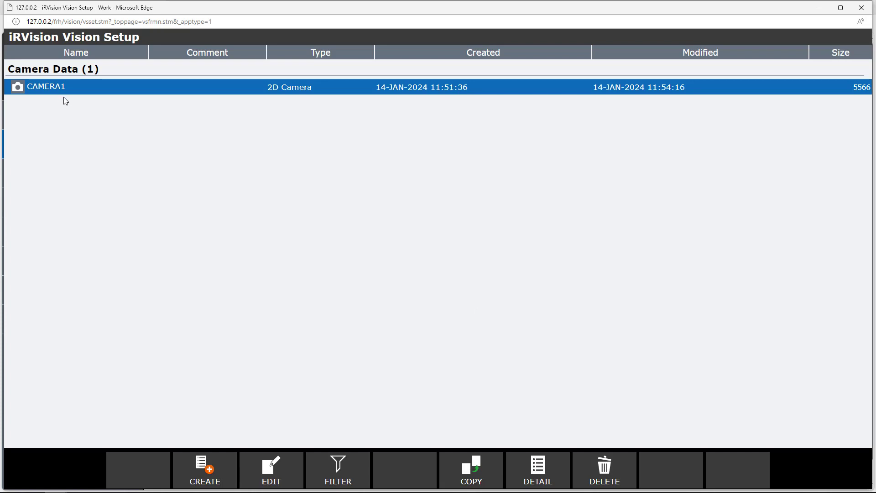
Create a new 2D Camera vision data named Camera2 and open it for editing.
left_click(205, 468)
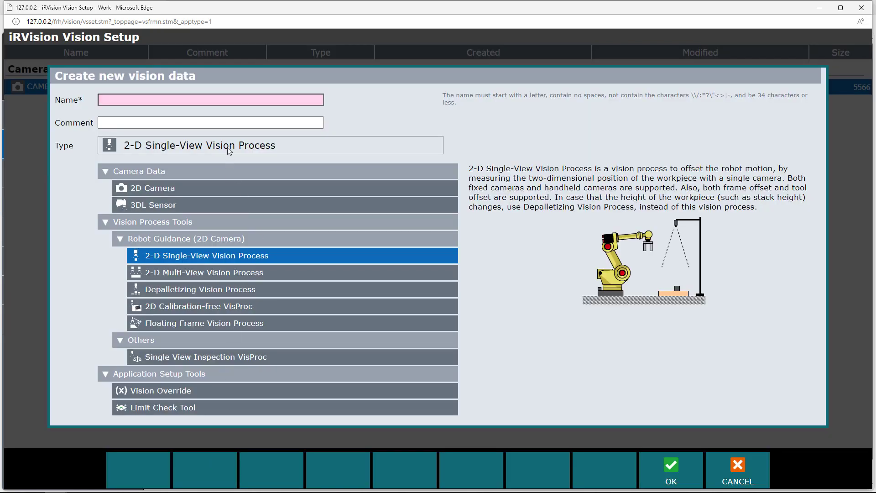
left_click(232, 100)
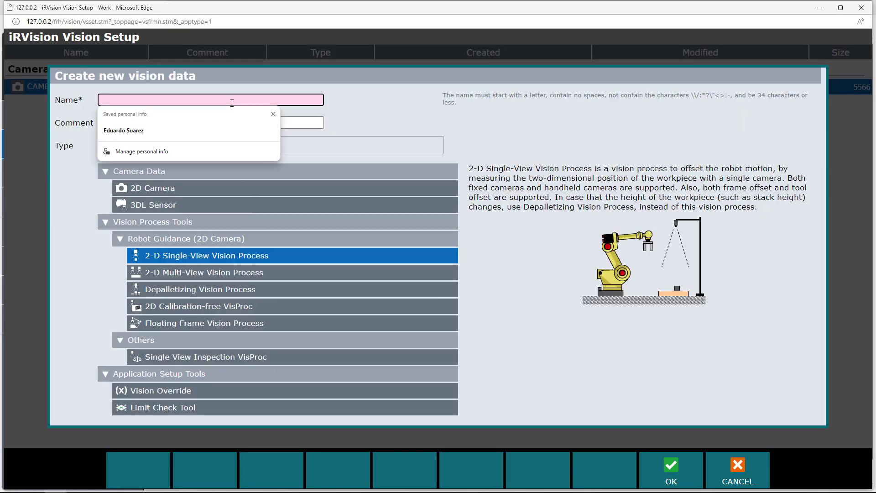
type("Camera")
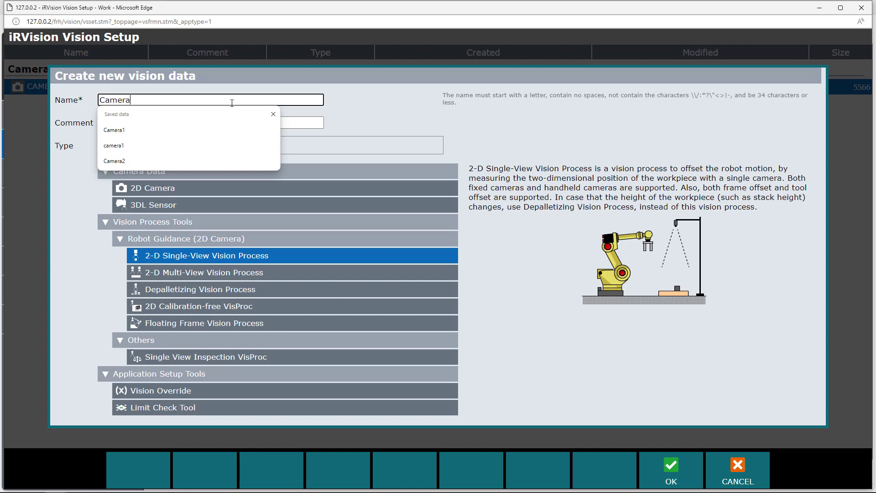
type("2")
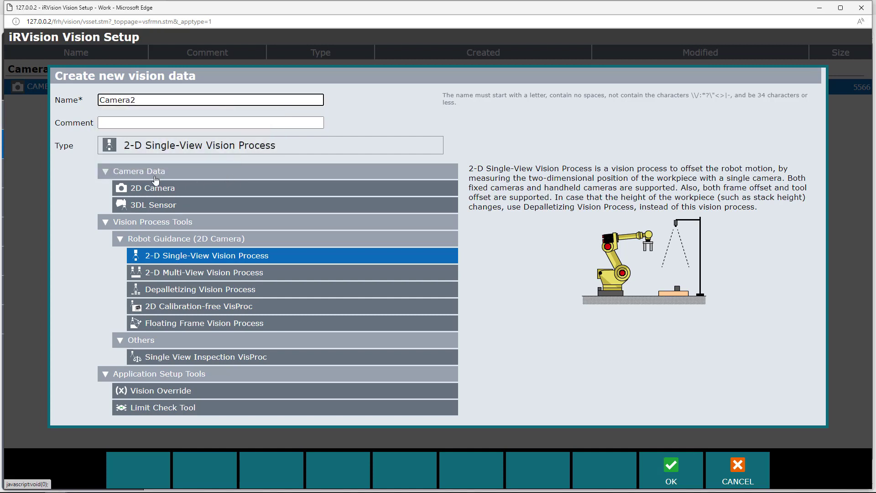
left_click(156, 191)
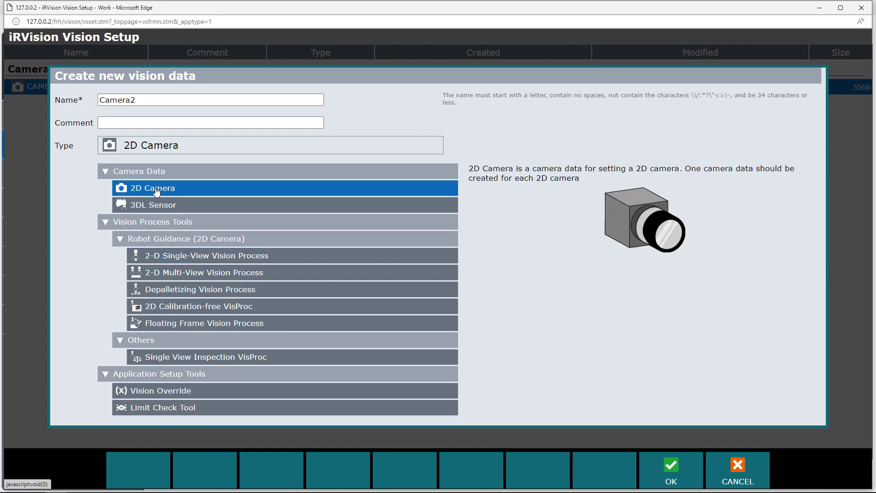
left_click(670, 477)
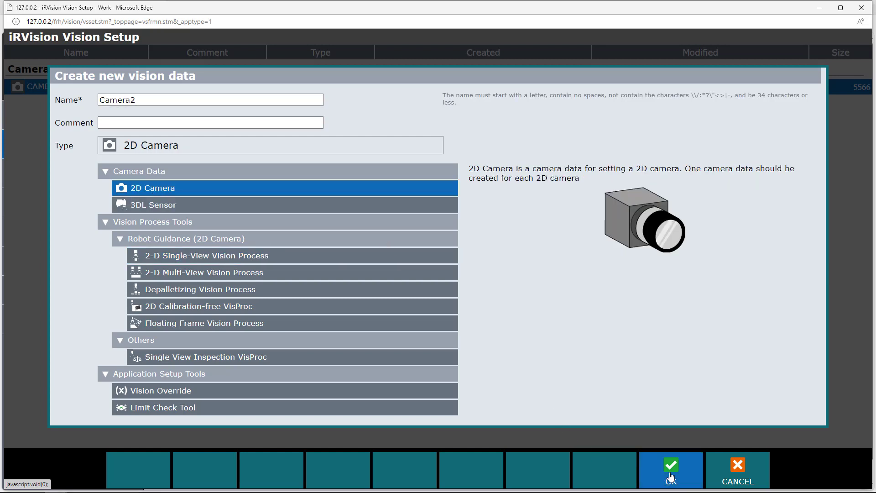
left_click(262, 475)
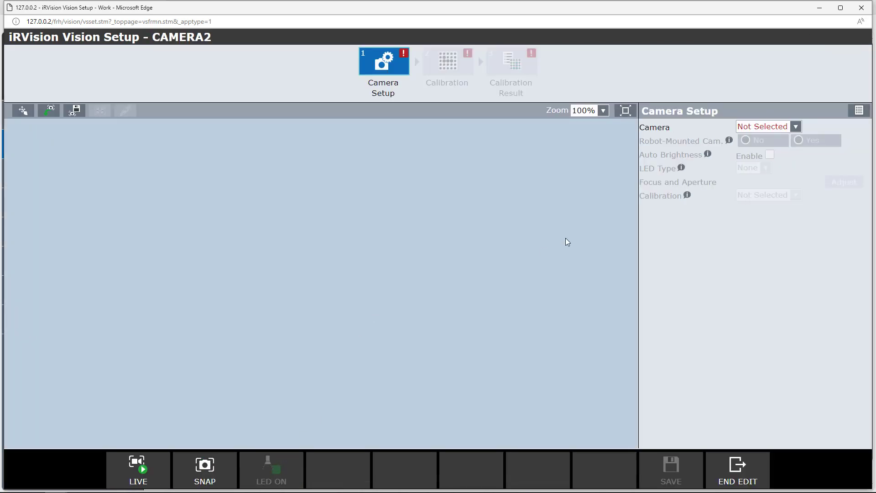
Assign camera 1-2: SC130EF2 to CAMERA2 as not robot-mounted and choose Grid Pattern Calibration.
left_click(795, 128)
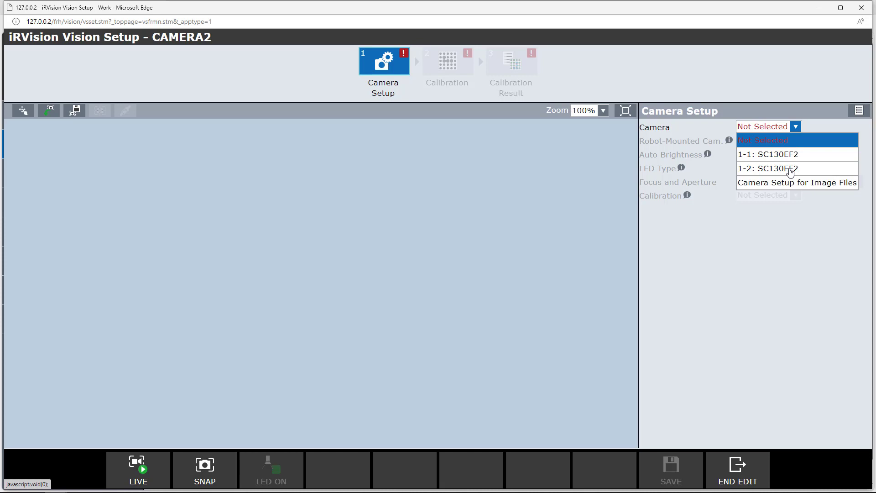
left_click(790, 169)
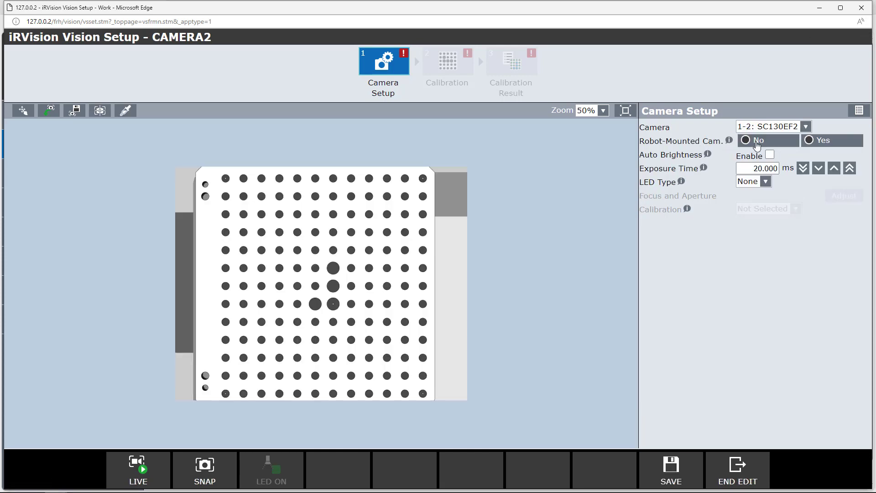
left_click(745, 142)
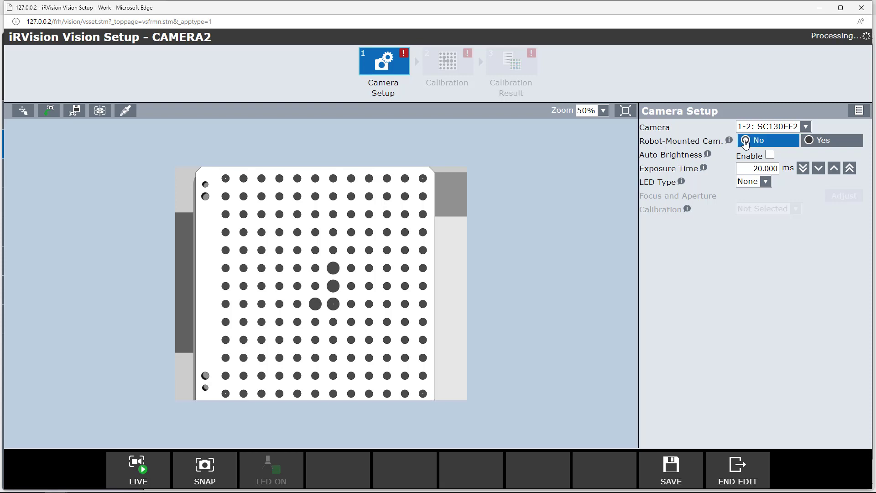
left_click(792, 209)
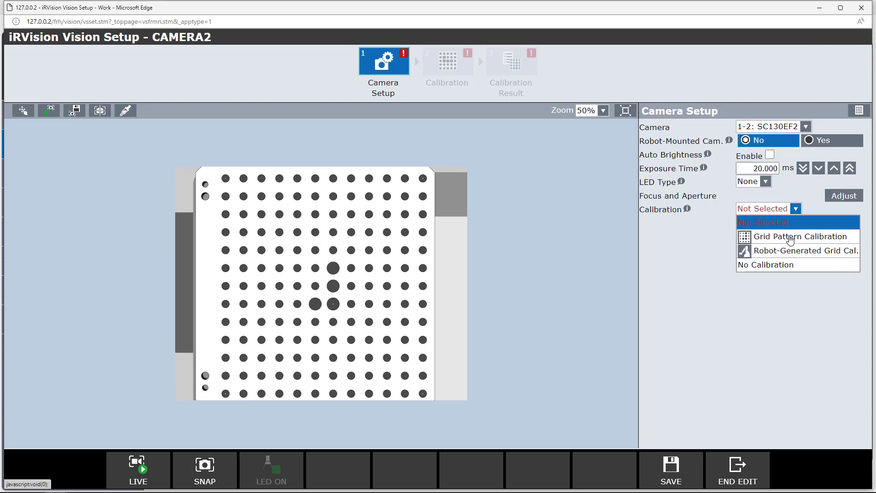
left_click(790, 237)
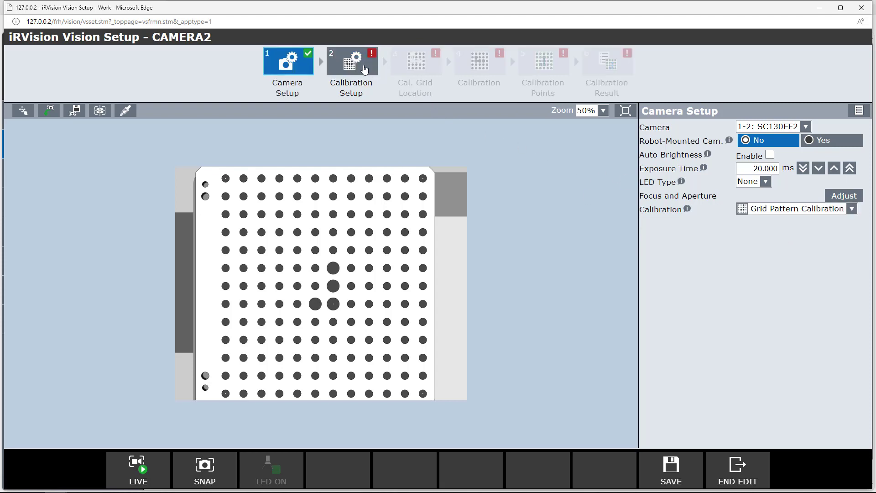
Set the grid spacing in CAMERA2's calibration setup to 15.0 mm.
left_click(365, 70)
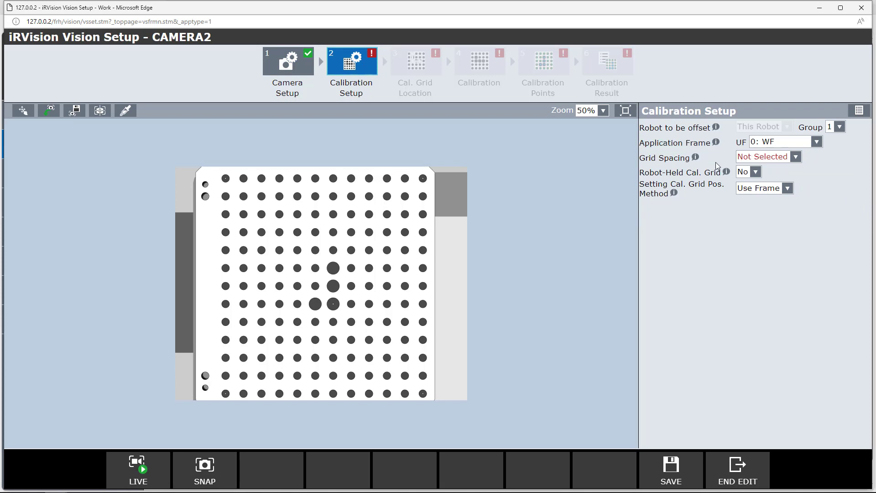
left_click(795, 158)
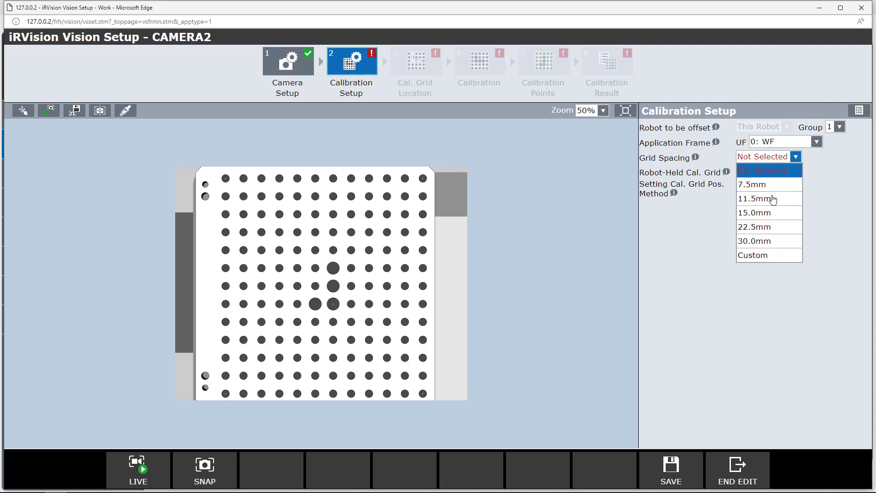
left_click(775, 219)
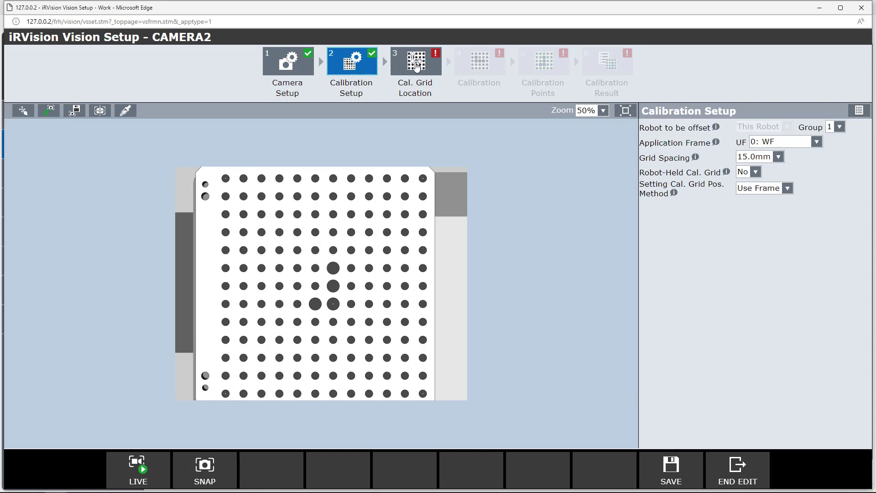
Choose user frame 4 (Cal Grid Cam2) as CAMERA2's calibration grid frame and set the grid position.
left_click(416, 66)
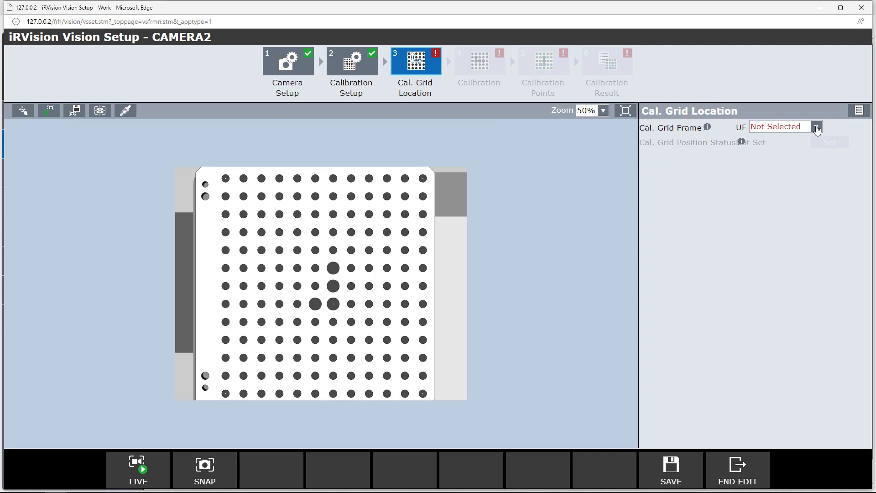
left_click(816, 127)
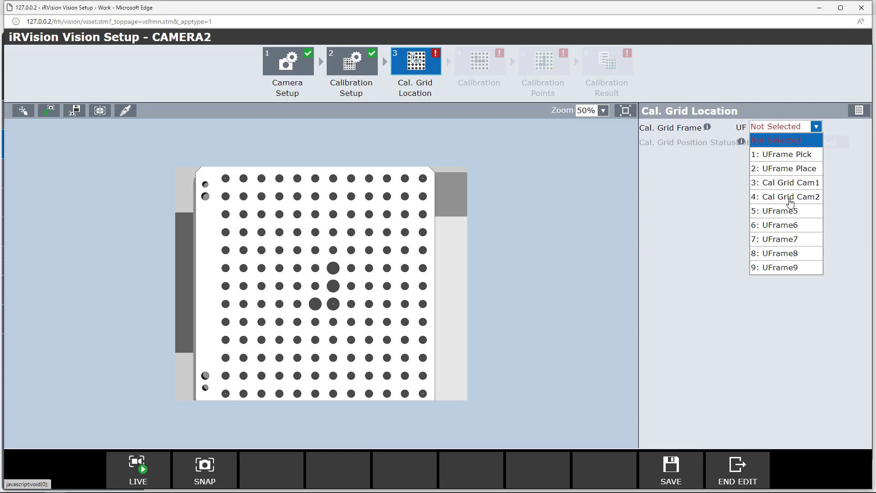
left_click(791, 197)
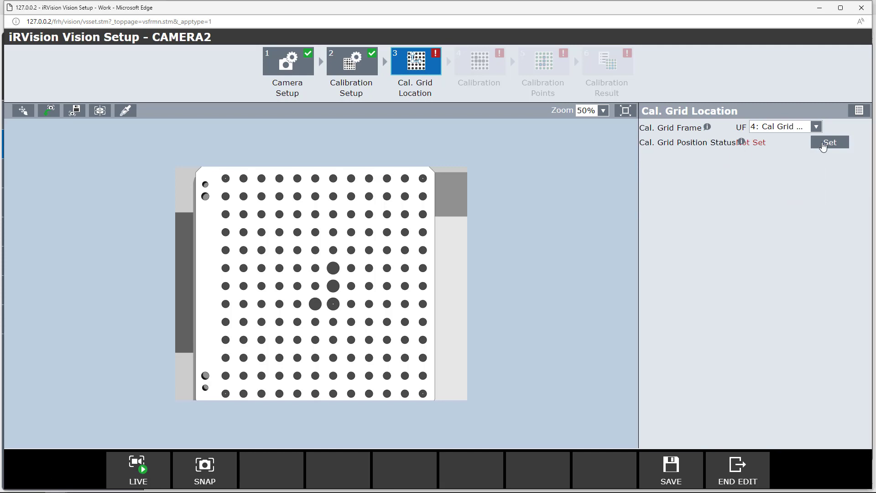
left_click(823, 143)
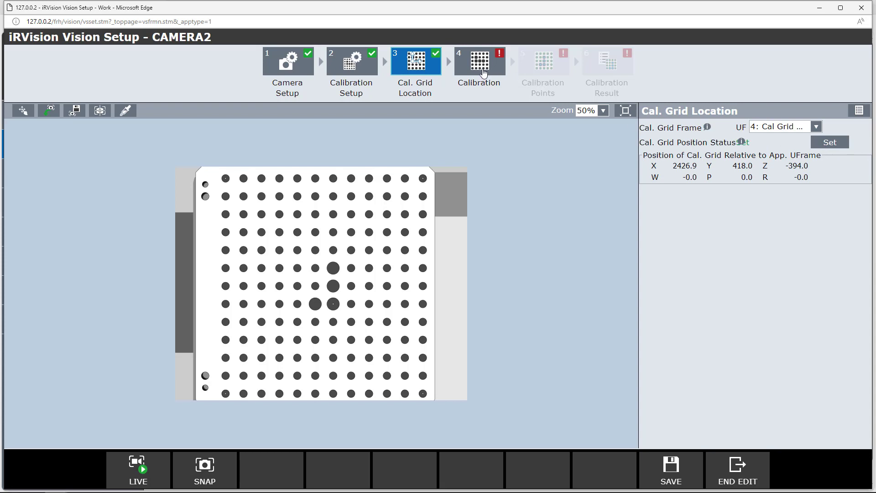
Override the focal distance for CAMERA2's calibration and set it to 25 mm.
left_click(484, 73)
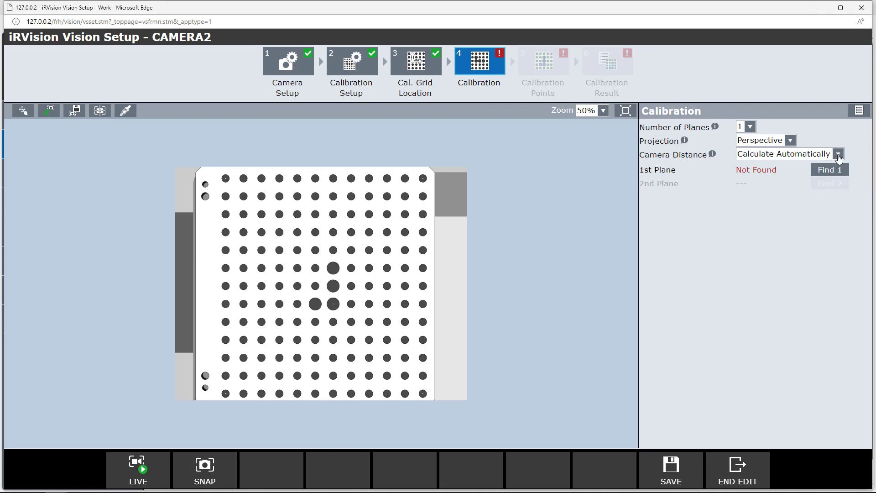
left_click(838, 155)
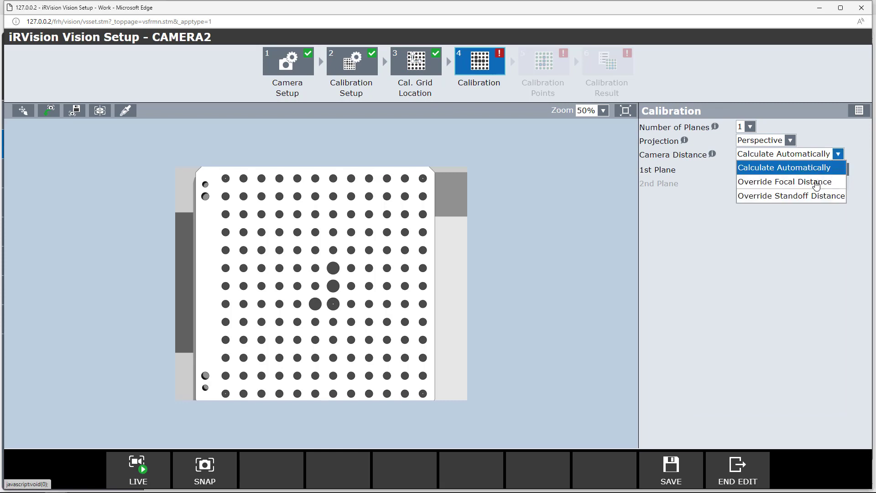
left_click(816, 182)
double_click(771, 168)
type("25")
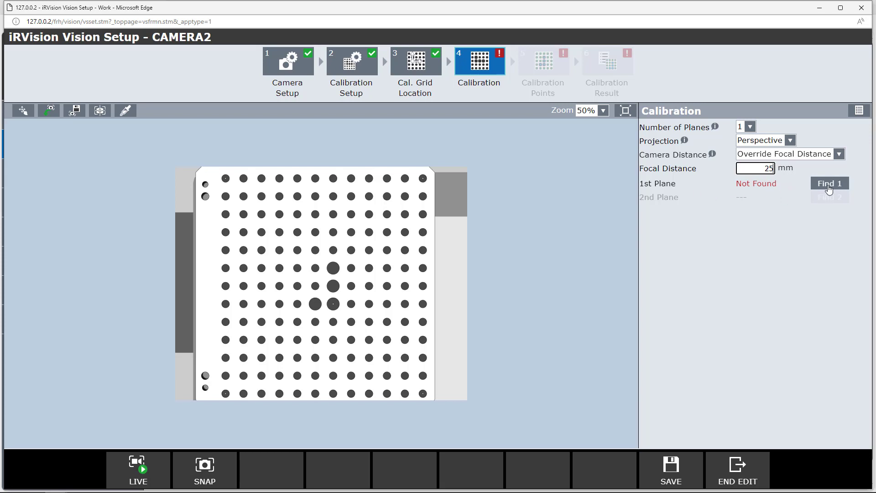
Find the 1st plane's grid pattern for CAMERA2 with the search window narrowed on both sides to the grid dots.
left_click(828, 186)
left_click_drag(294, 157, 335, 159)
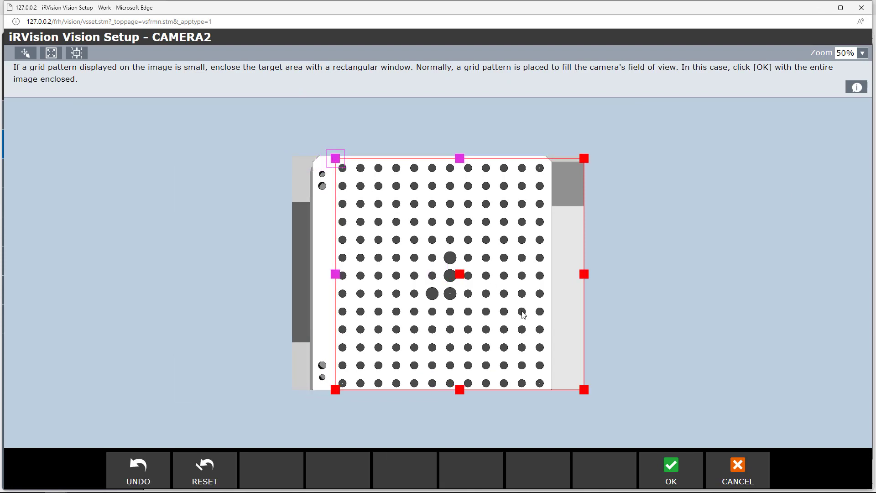
left_click_drag(585, 391, 548, 390)
left_click(669, 468)
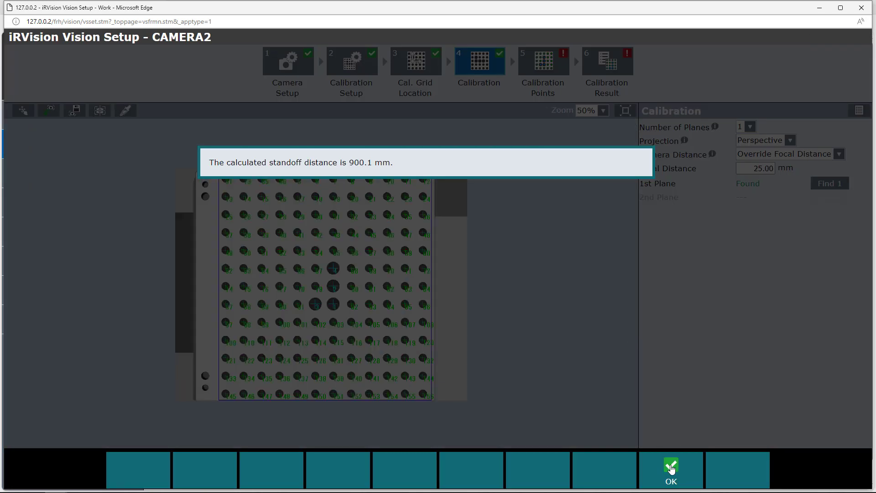
left_click(671, 467)
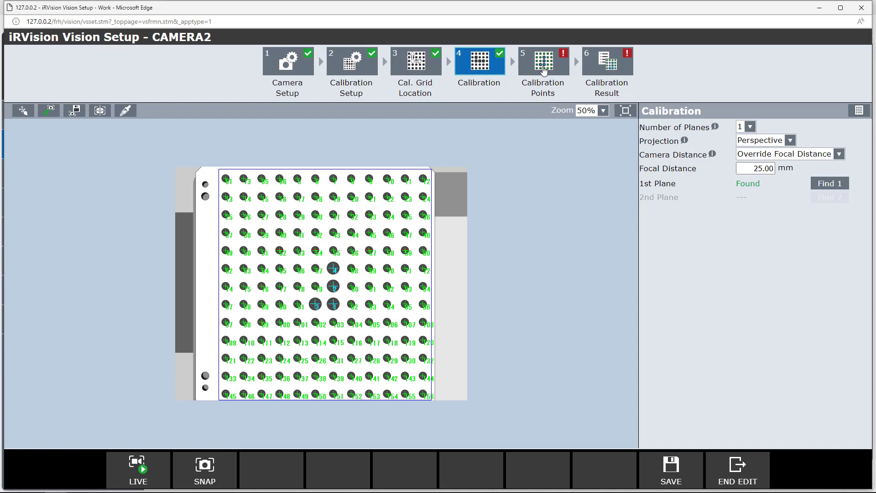
Check CAMERA2's calibration point errors and calibration result, and save the camera data and end its editing.
left_click(546, 68)
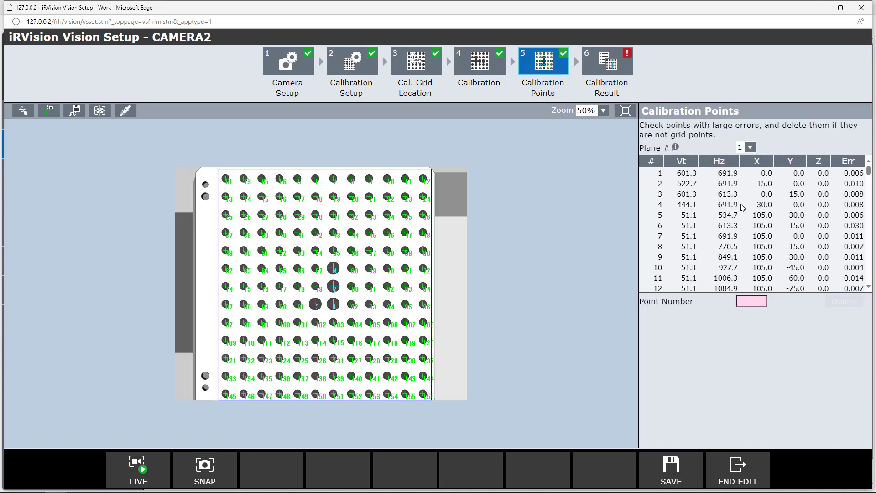
mouse_move(868, 176)
left_mouse_down()
mouse_move(874, 280)
mouse_move(869, 172)
left_mouse_up()
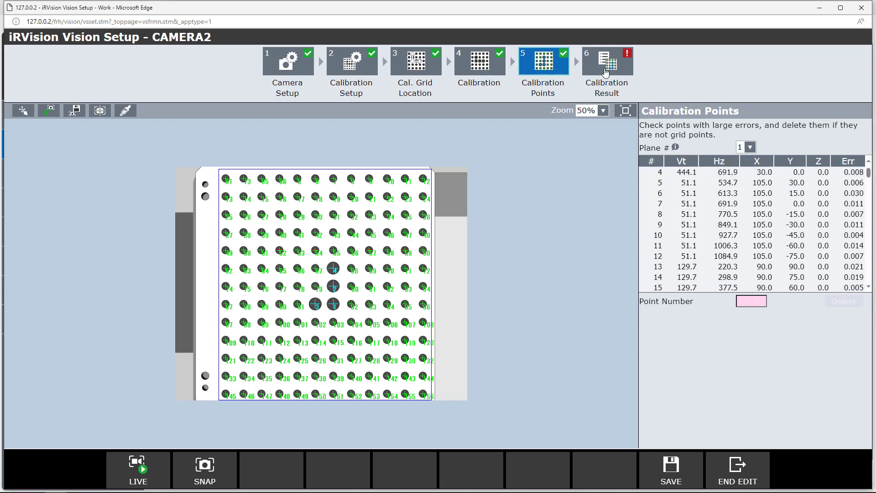
left_click(606, 72)
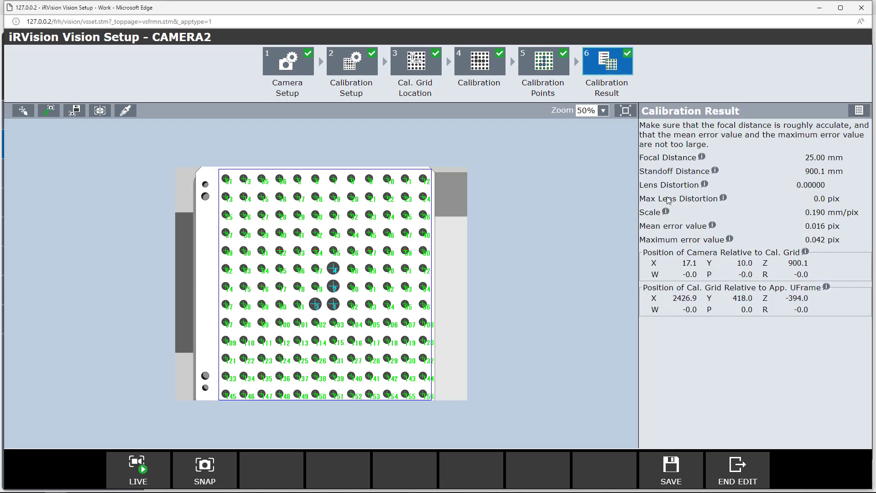
left_click(680, 467)
left_click(744, 474)
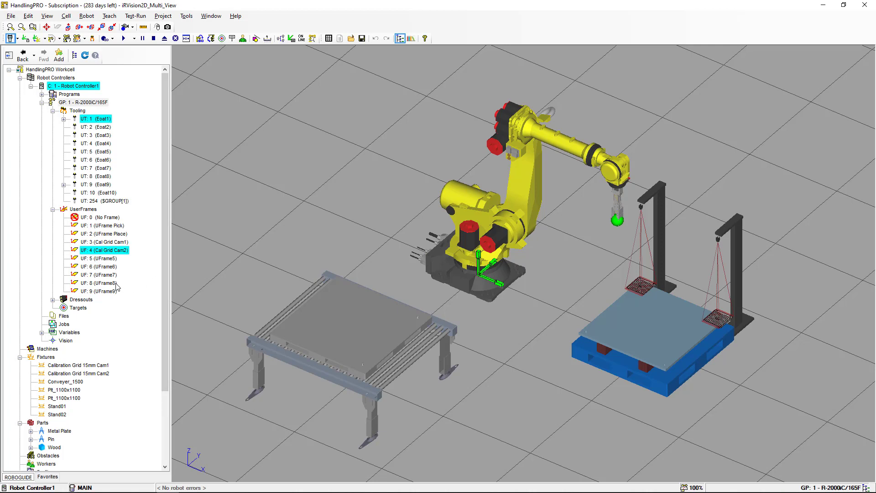
Make the Calibration Grid 15mm Cam1 fixture invisible in the workcell through its properties.
right_click(102, 365)
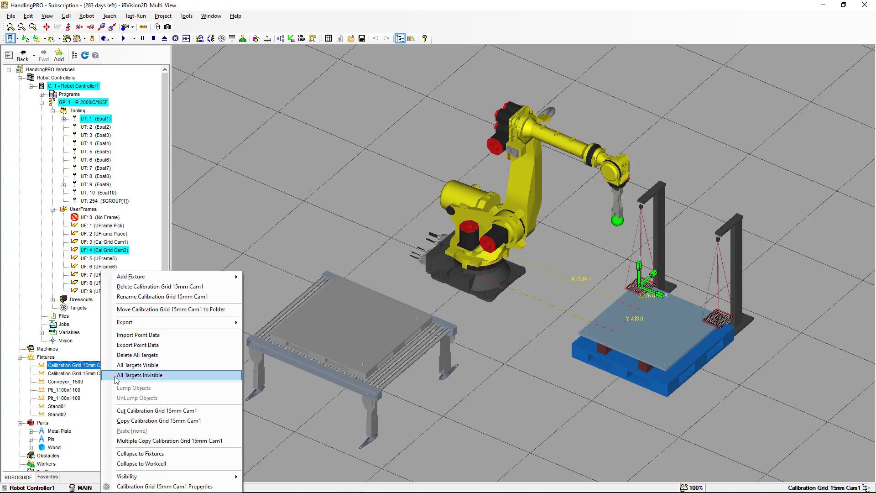
left_click(162, 486)
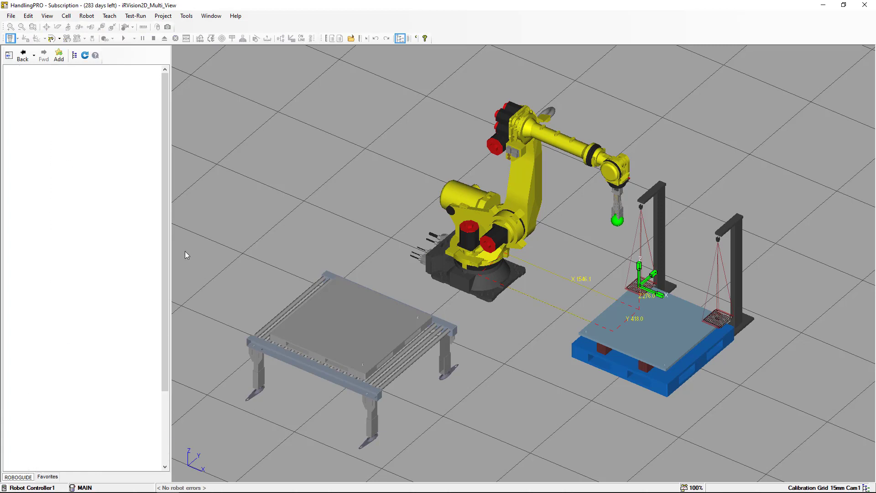
left_click(73, 137)
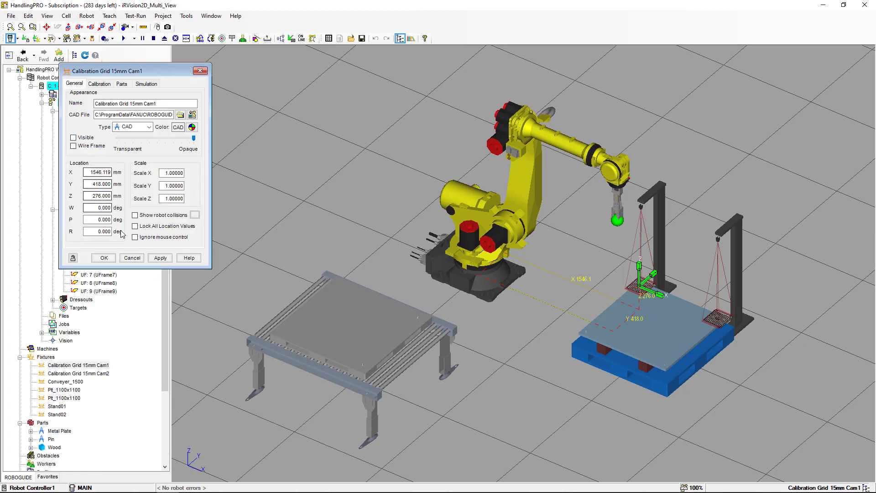
left_click(160, 258)
left_click(104, 257)
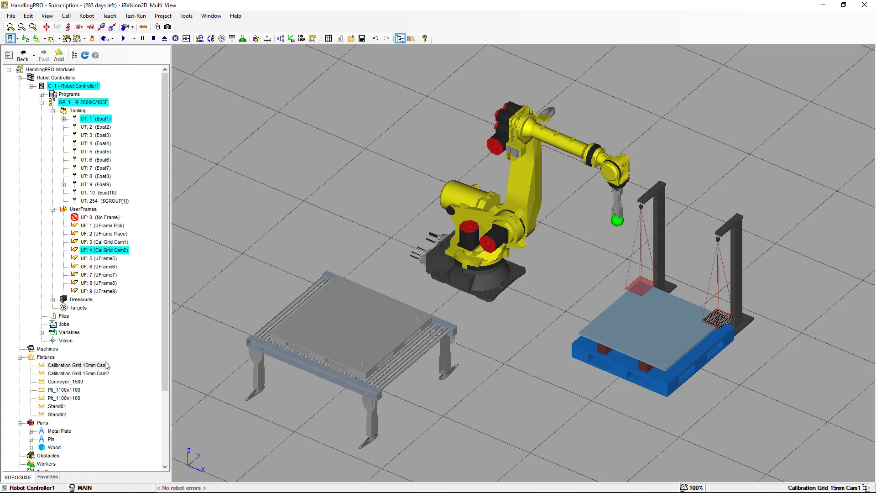
Make the Calibration Grid 15mm Cam2 fixture invisible in the workcell through its properties.
right_click(104, 375)
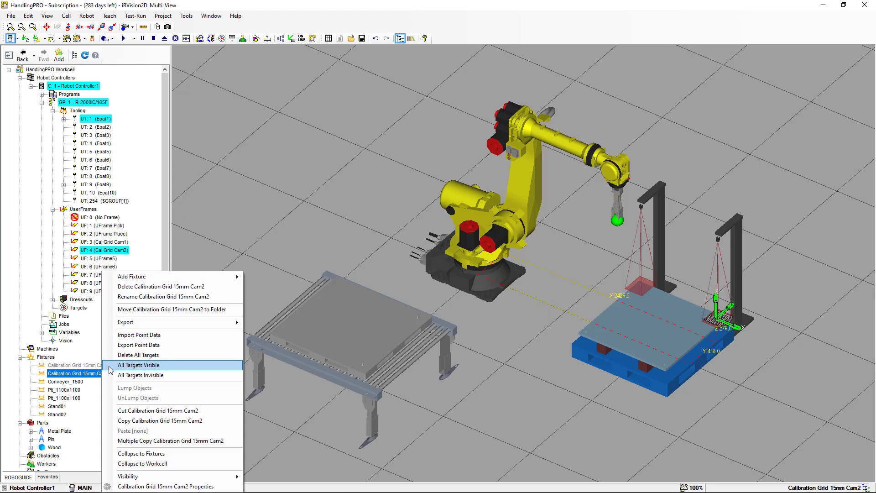
left_click(152, 485)
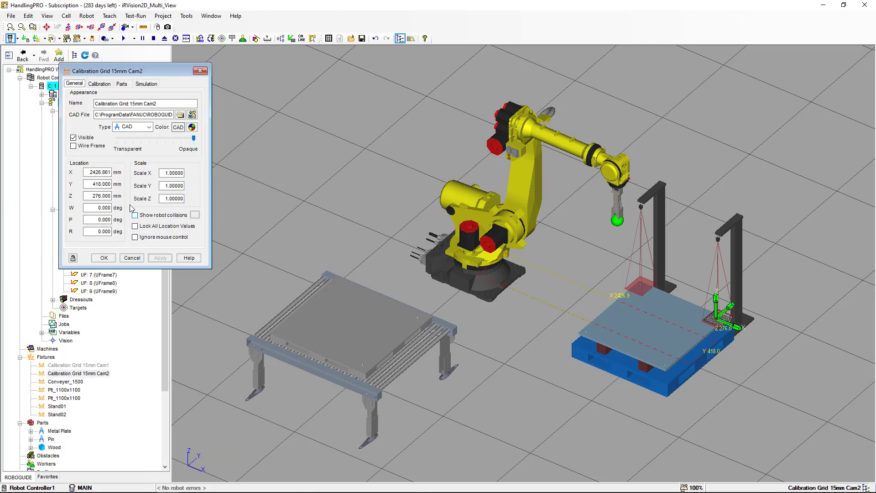
left_click(73, 137)
left_click(160, 258)
left_click(110, 258)
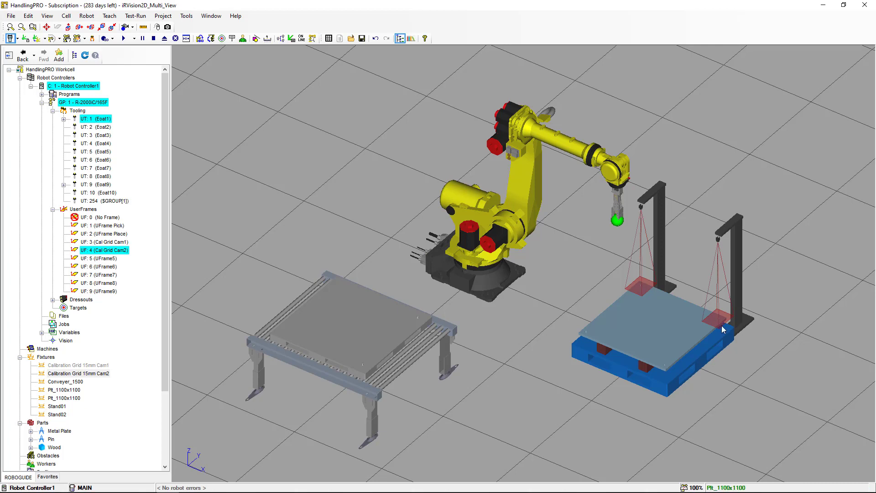
Switch to iRVision Vision Setup and create a 2-D Multi-View Vision Process named MV2DVP.
key("alt")
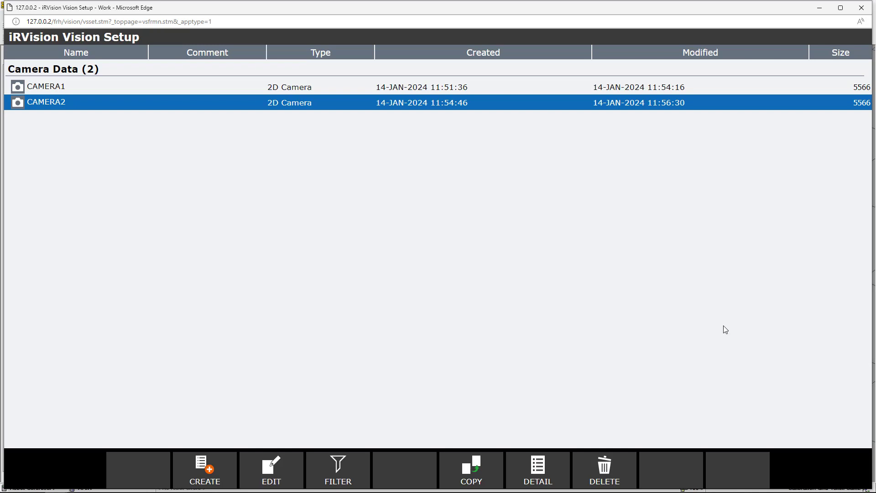
left_click(221, 473)
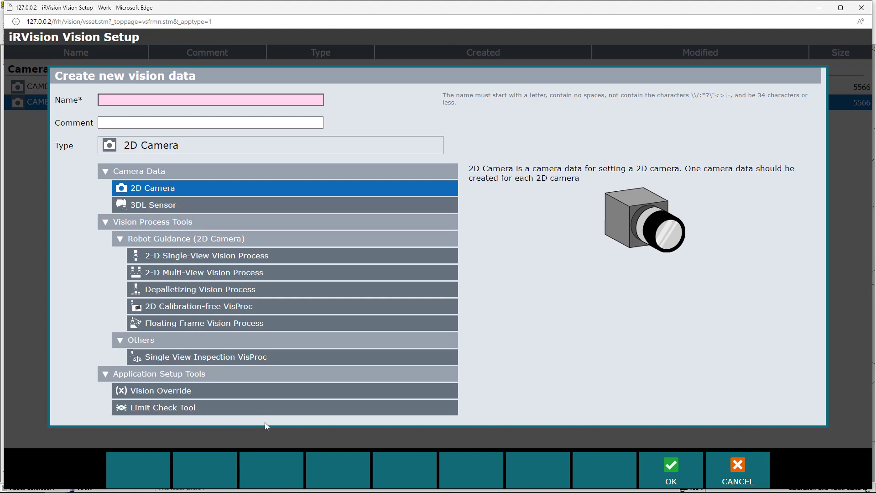
left_click(251, 276)
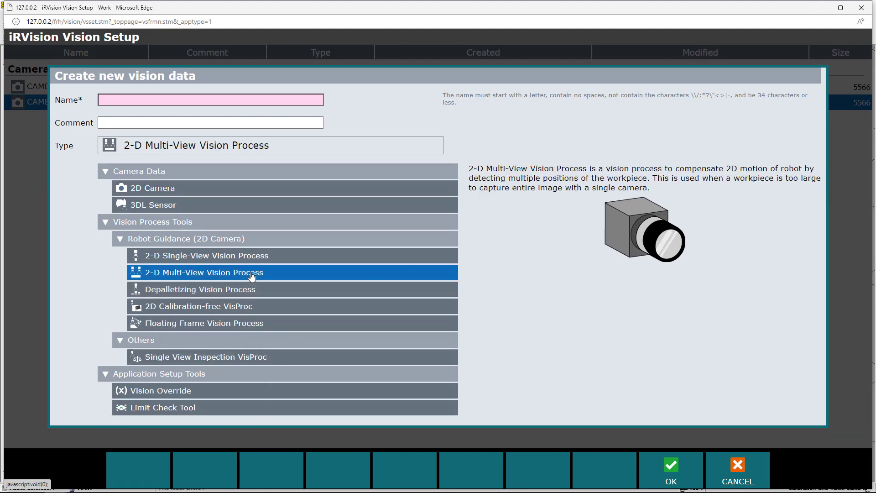
left_click(232, 101)
type("MV2DVP")
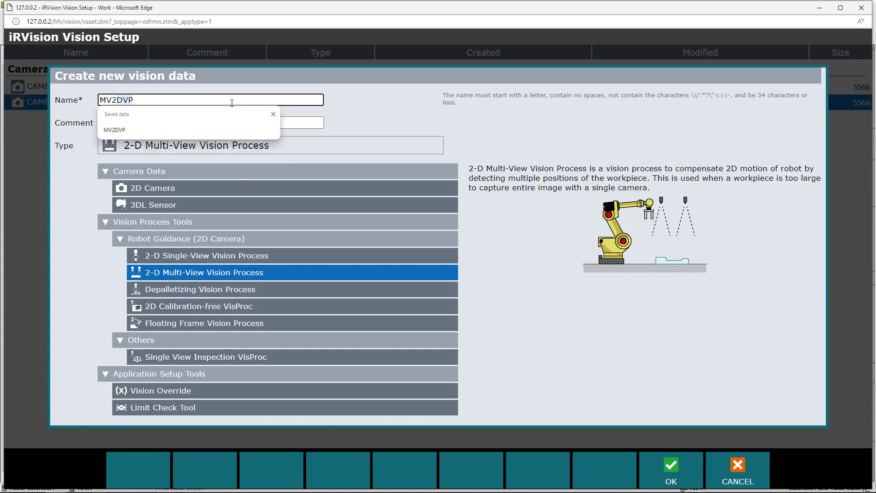
key("Escape")
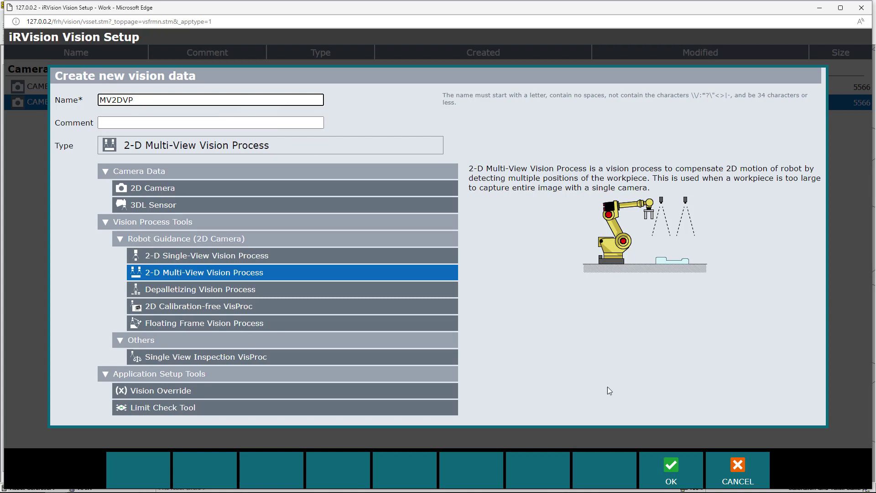
left_click(671, 467)
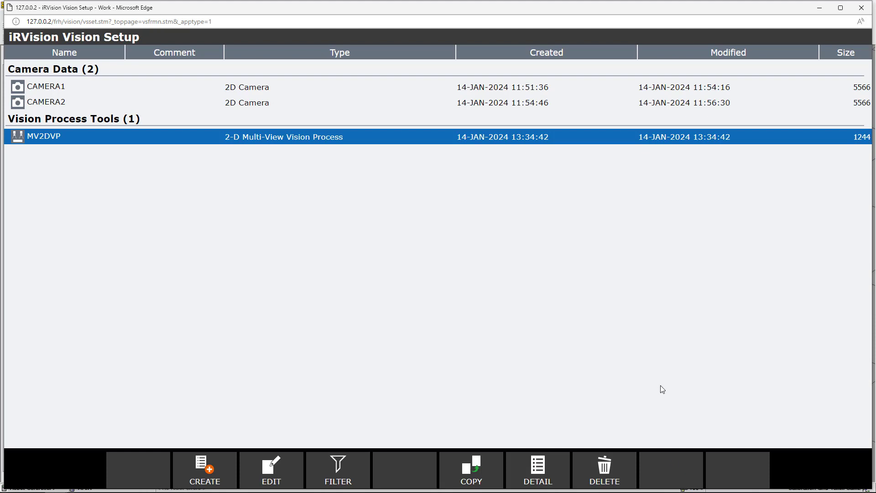
Open MV2DVP for editing and set Fixed Frame Offset, offset frame 1: UFrame Pick, and image logging to Do Not Log.
left_click(289, 473)
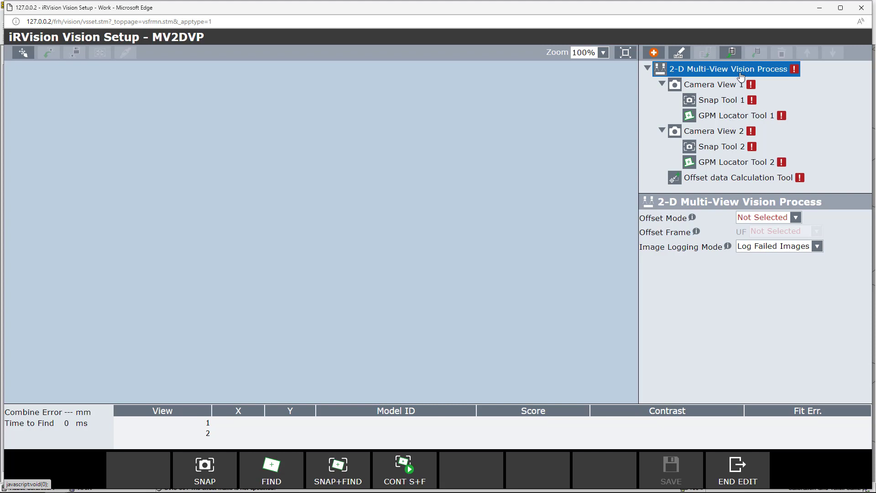
left_click(795, 218)
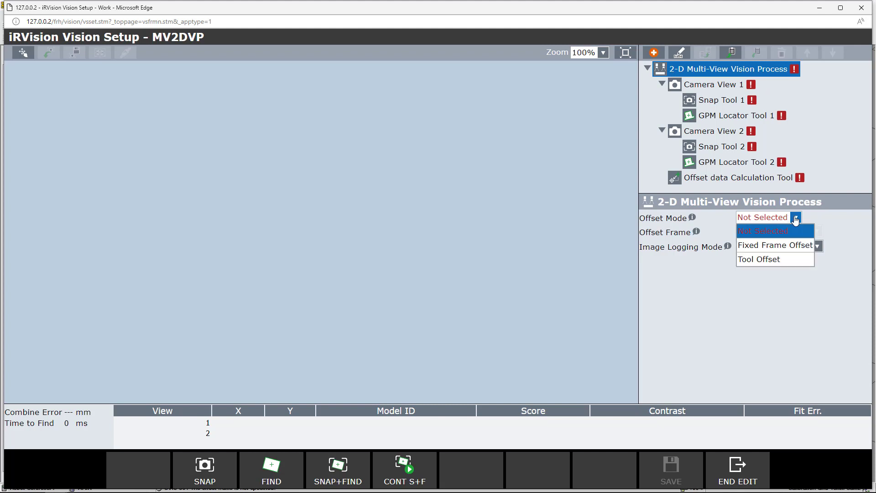
left_click(791, 246)
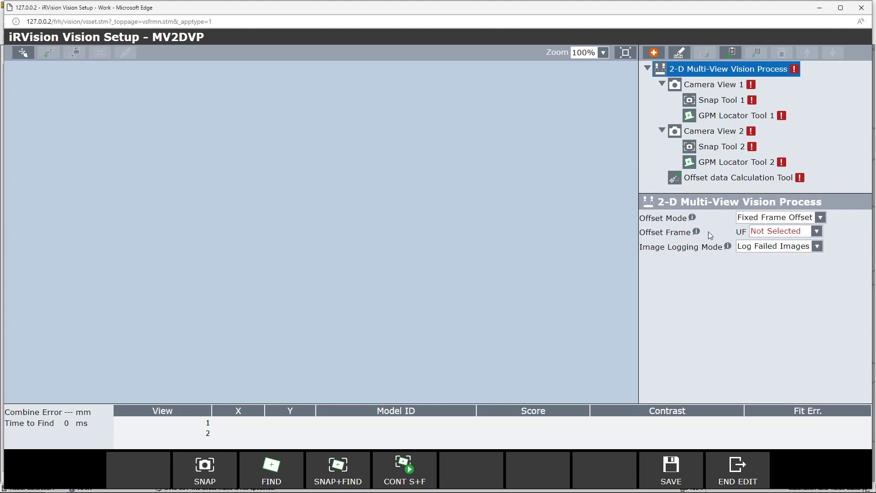
left_click(816, 231)
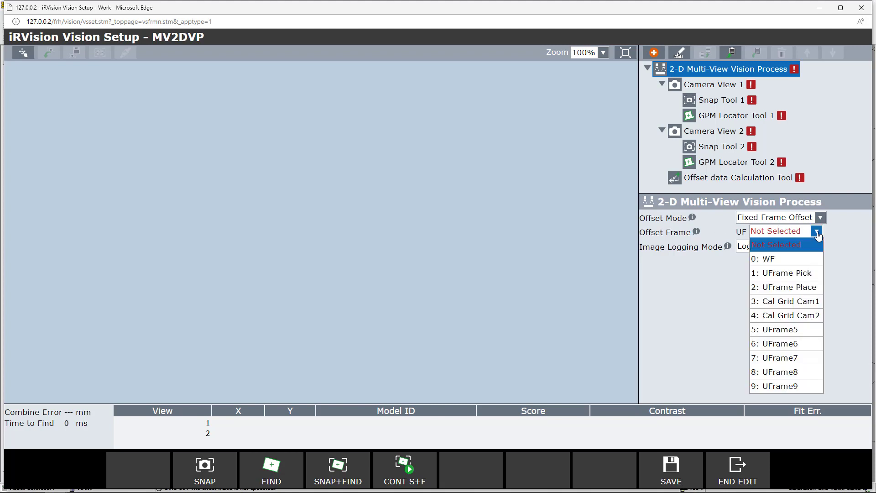
left_click(803, 272)
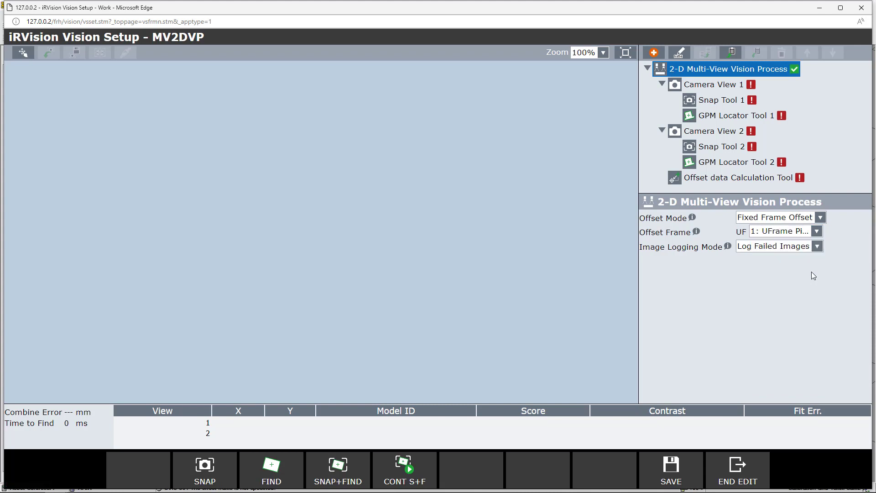
left_click(816, 247)
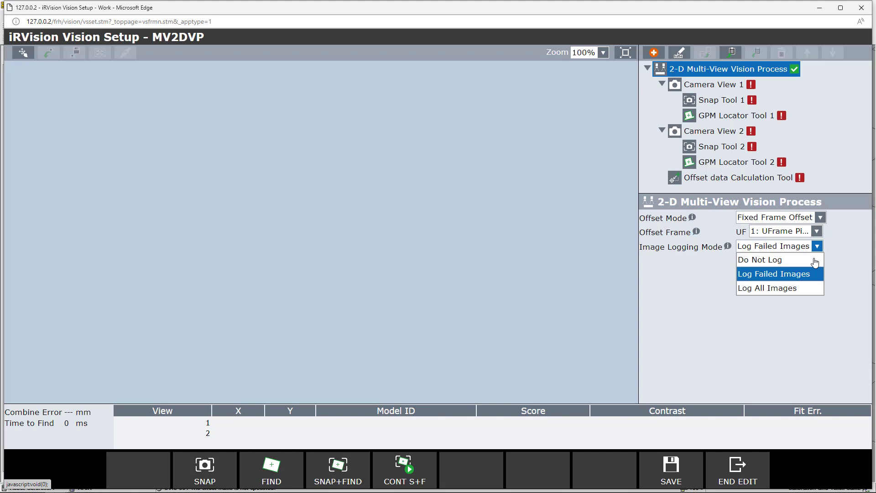
left_click(815, 261)
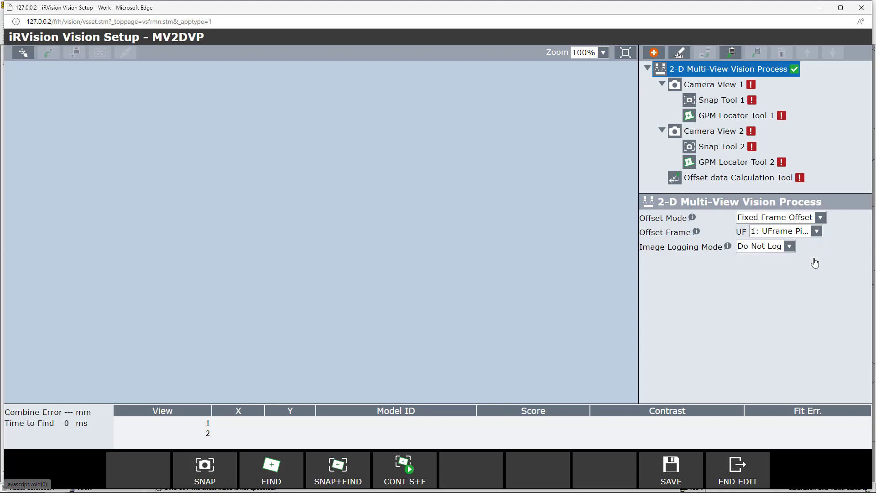
Assign CAMERA1 to Camera View 1 and set its part Z height to 0 mm.
left_click(711, 87)
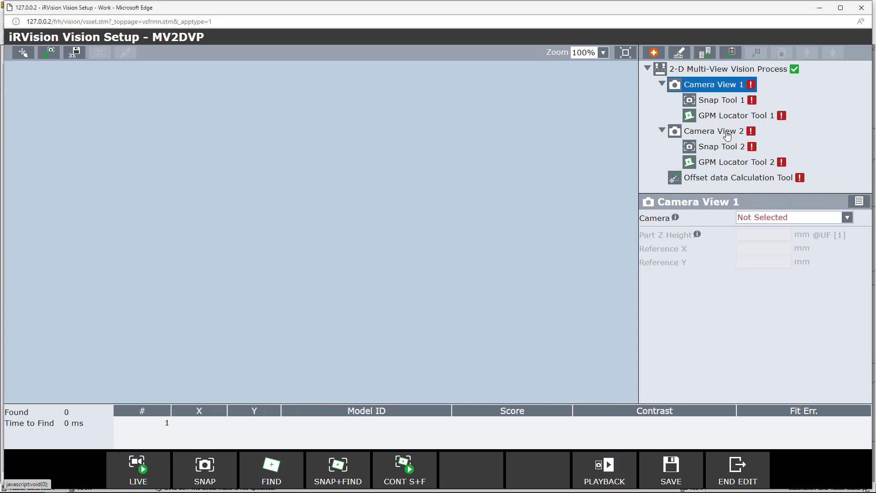
left_click(847, 217)
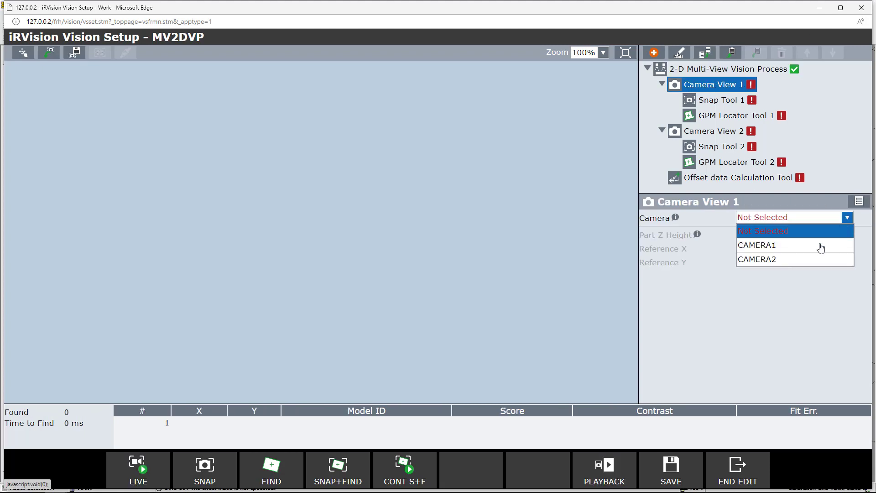
left_click(821, 247)
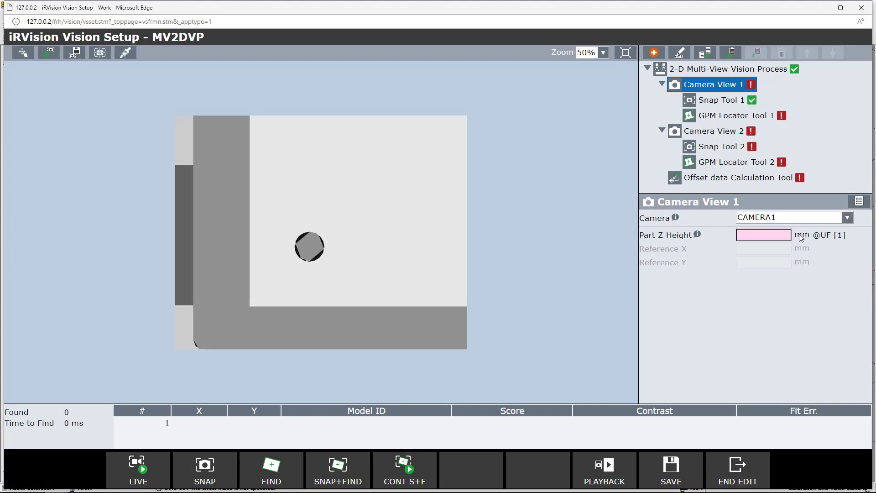
left_click(772, 234)
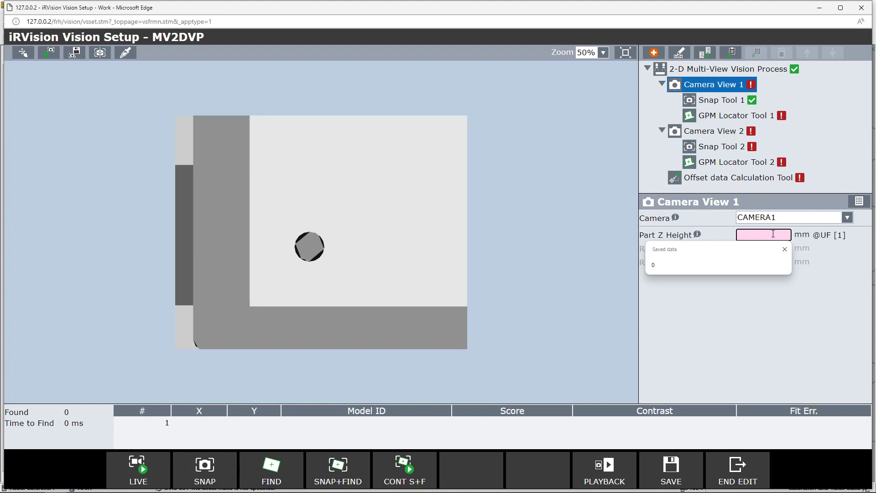
type("0")
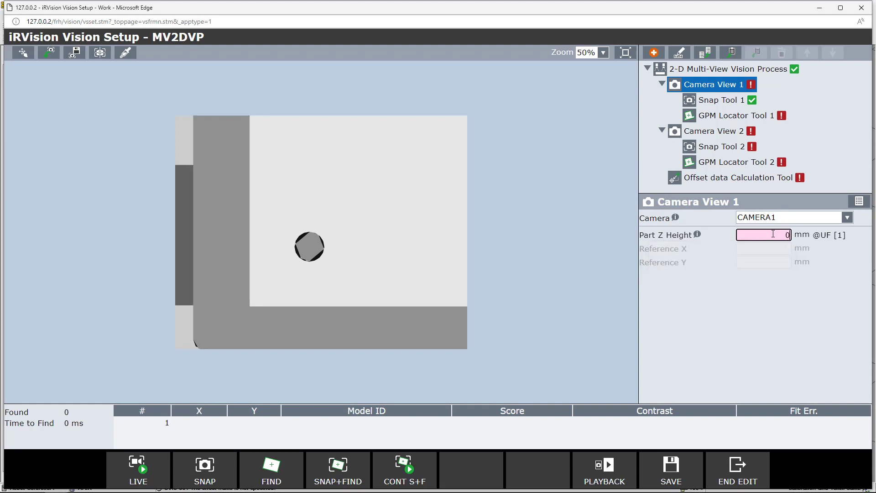
key("Return")
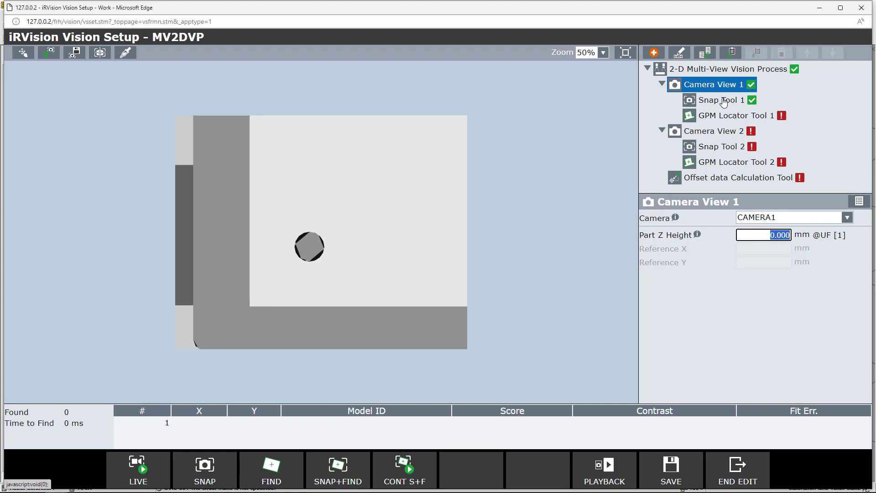
Snap an image with Snap Tool 1 and accept the full image area as its snap window.
left_click(724, 102)
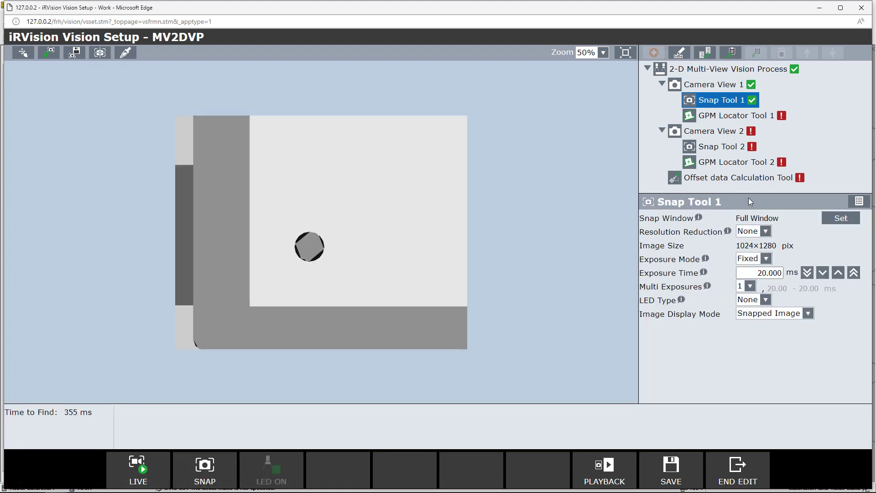
left_click(208, 482)
left_click(842, 219)
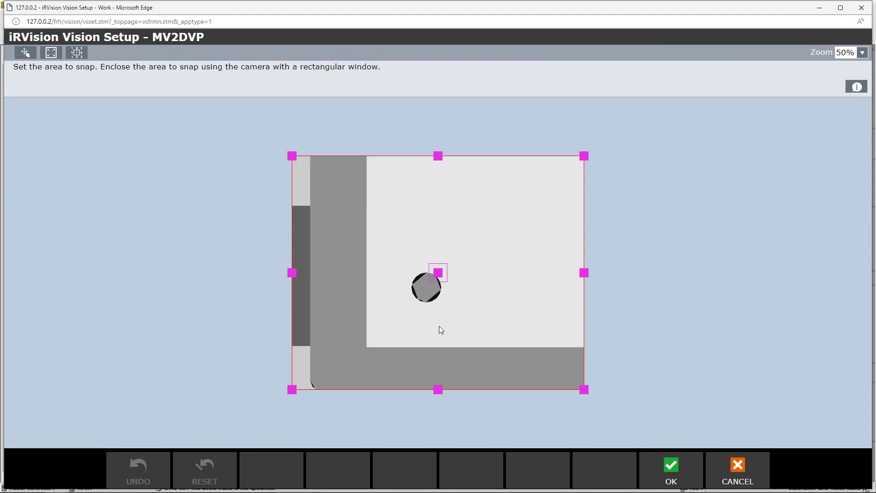
left_click(680, 469)
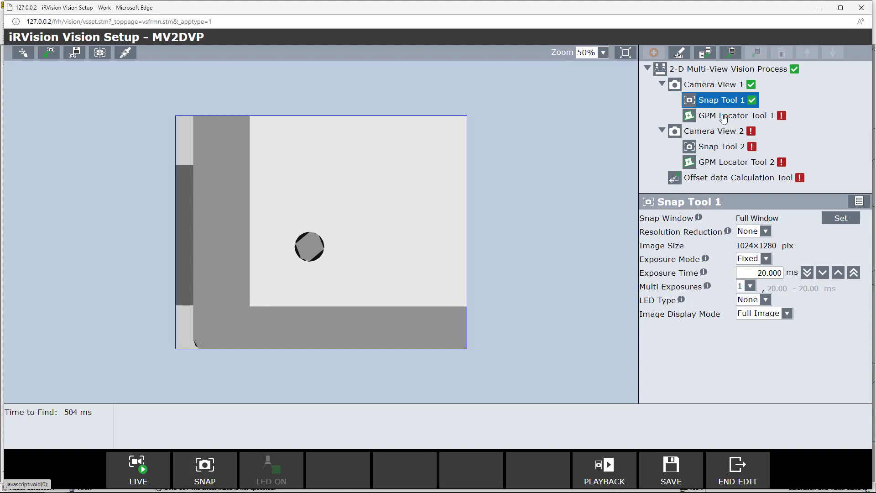
Teach GPM Locator Tool 1's model with the rectangular window narrowed around the round hole.
left_click(723, 117)
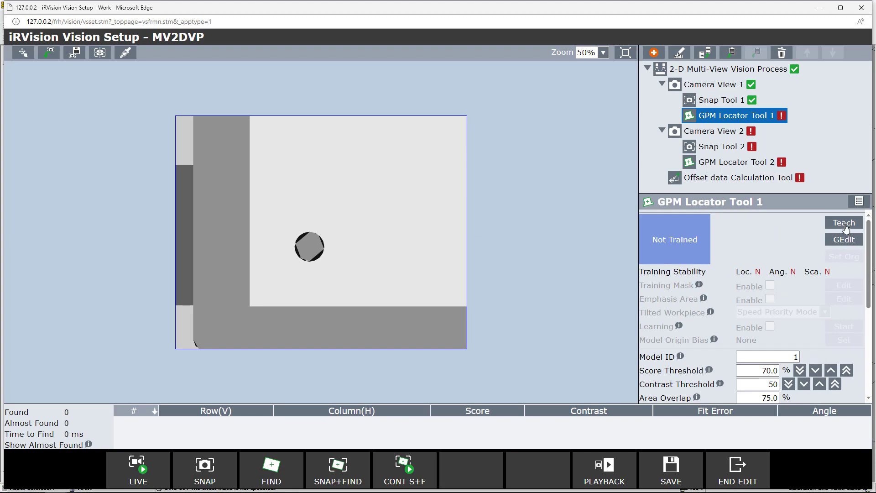
left_click(845, 228)
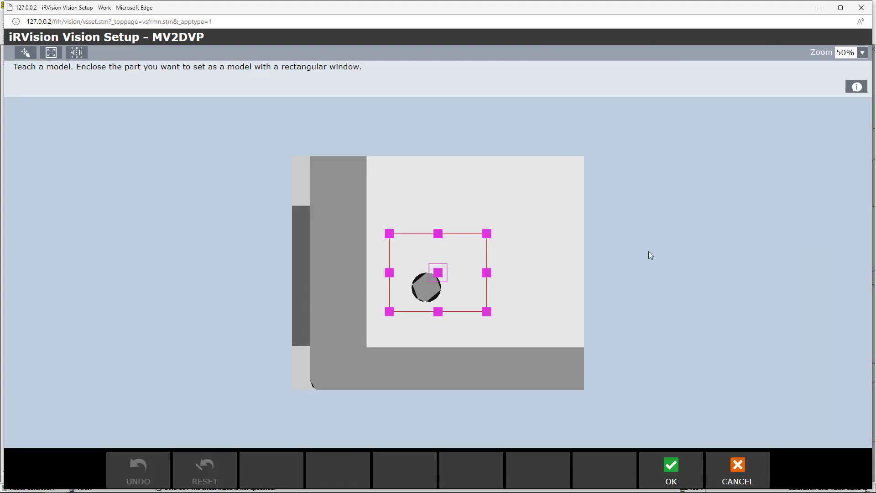
left_click_drag(485, 234, 462, 258)
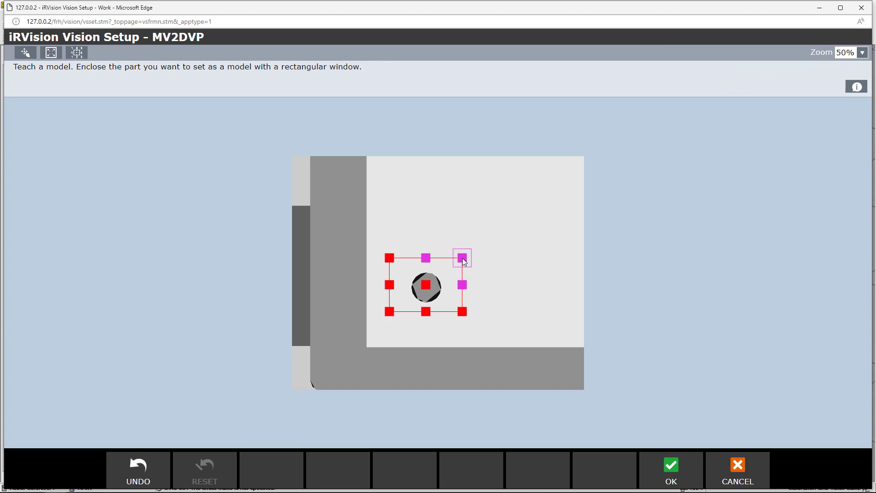
left_click(671, 469)
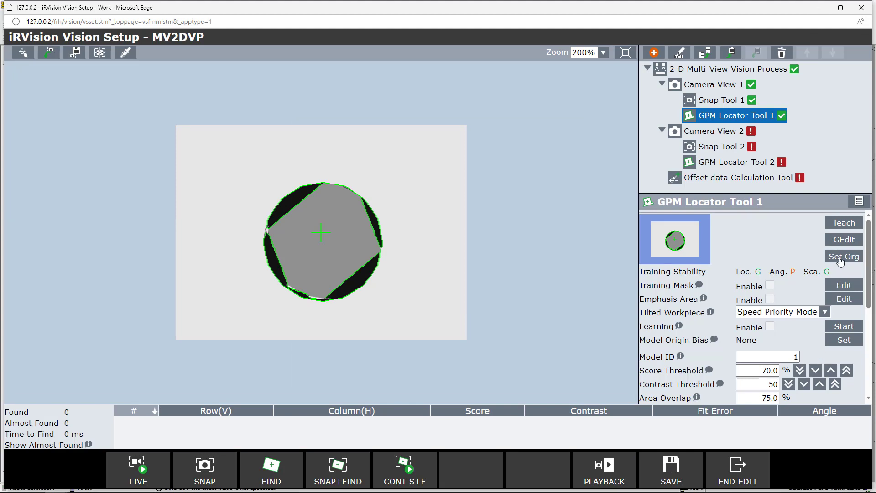
Move the model origin of GPM Locator Tool 1 to the centre of the round hole.
left_click(843, 256)
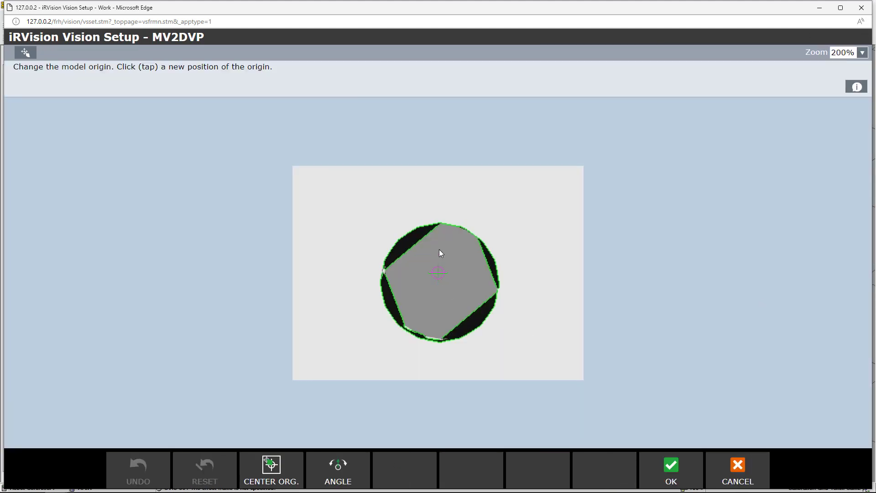
left_click(439, 278)
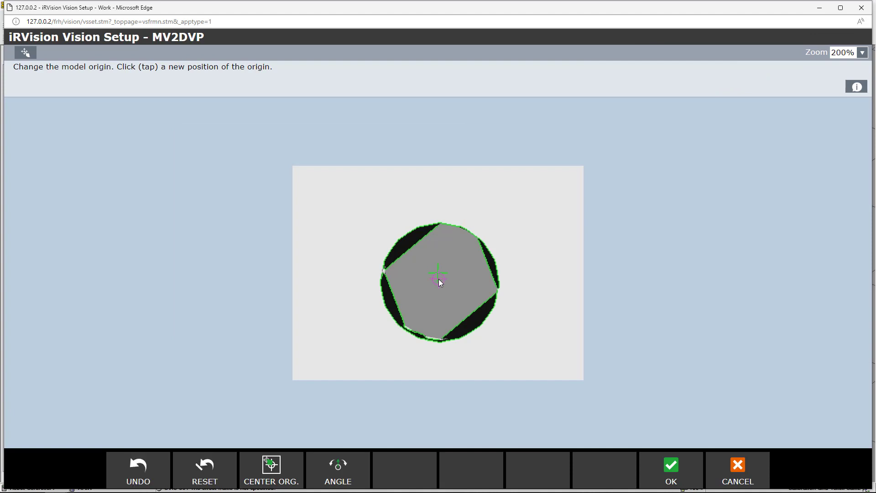
left_click(671, 470)
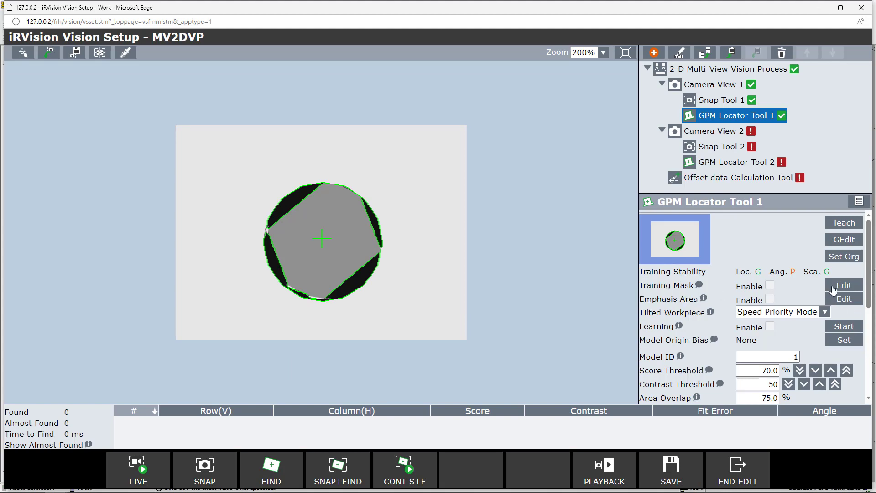
Mask out the inner polygon's edges inside the round hole in GPM Locator Tool 1's training mask, using the Medium pen.
left_click(832, 288)
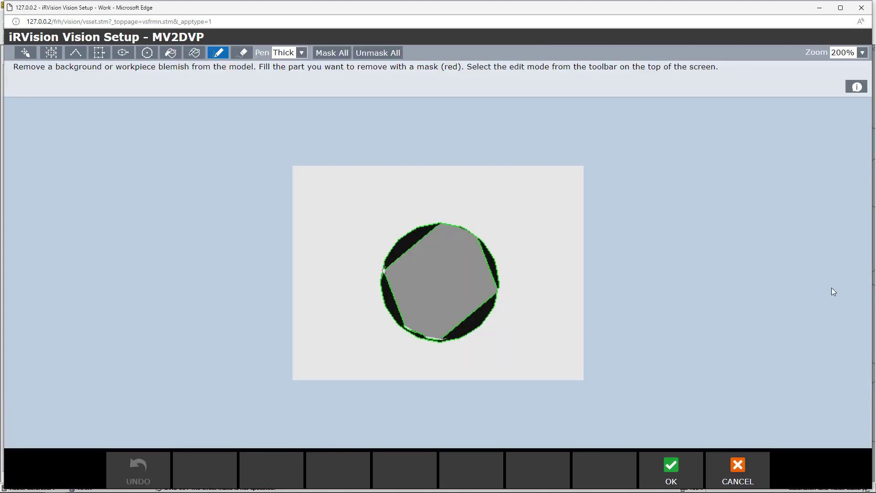
left_click(301, 53)
left_click(291, 78)
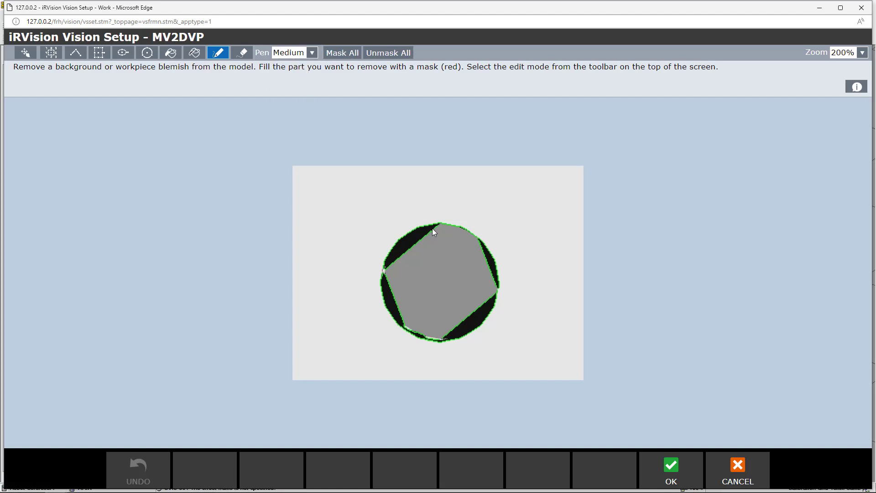
left_click_drag(435, 226, 413, 248)
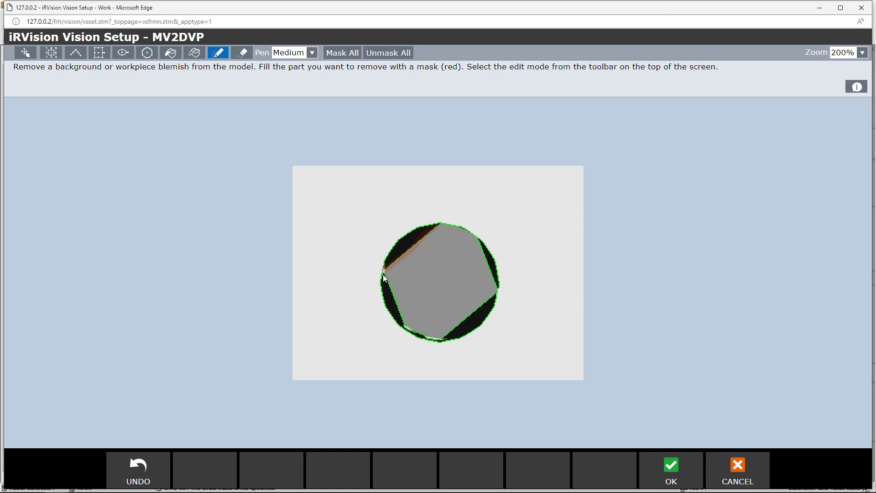
mouse_move(402, 315)
left_mouse_down()
mouse_move(413, 333)
mouse_move(440, 337)
left_mouse_up()
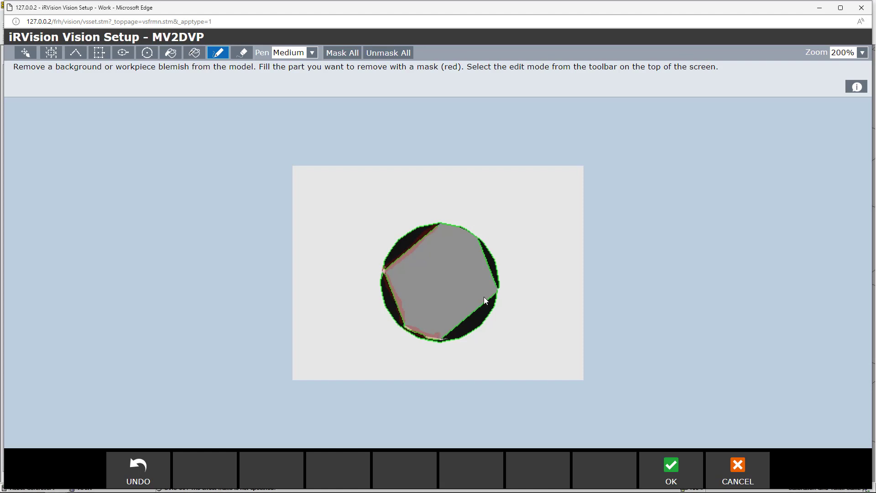
left_click_drag(496, 294, 486, 302)
left_click_drag(453, 330, 443, 337)
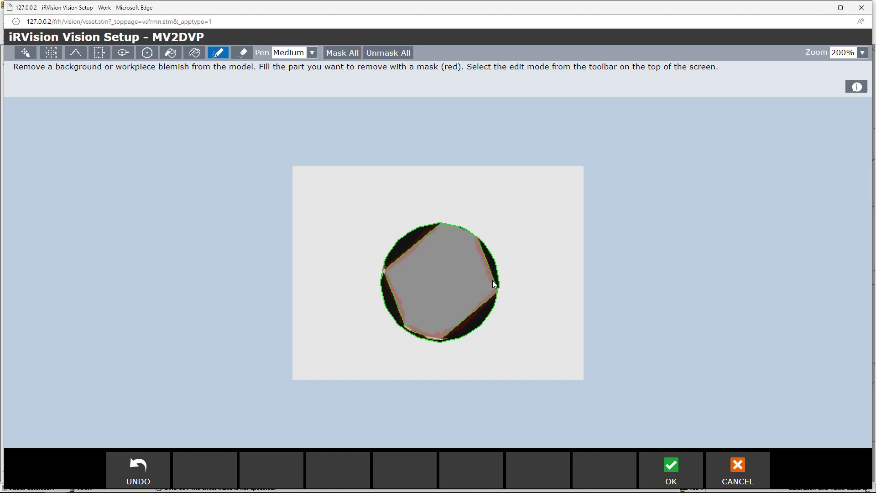
left_click(669, 468)
Accept the full image area as the search window of GPM Locator Tool 1.
left_click_drag(870, 273, 866, 341)
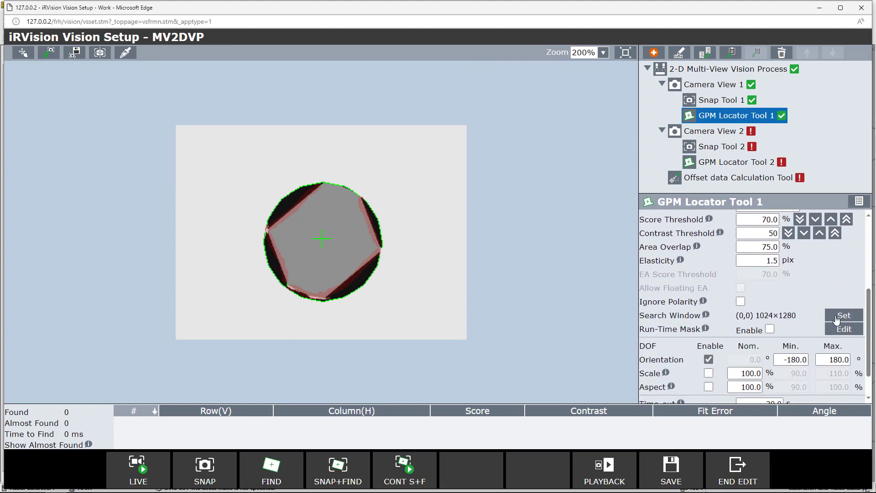
left_click(838, 317)
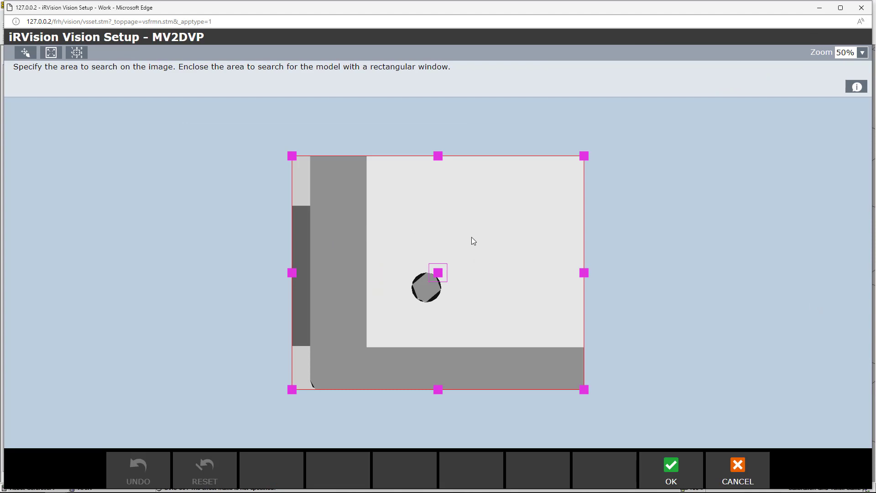
left_click(671, 469)
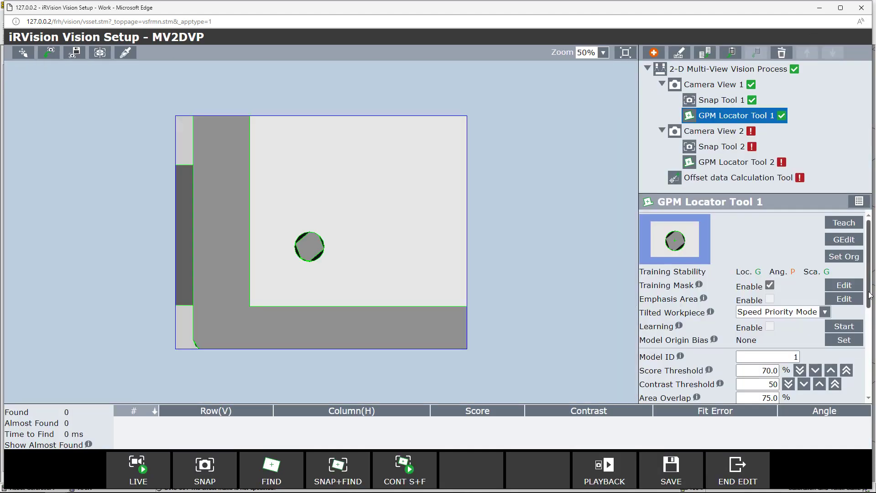
Enable the Scale and Aspect degrees of freedom for GPM Locator Tool 1 and save the vision process.
scroll(870, 319, "down", 2)
scroll(870, 319, "down", 3)
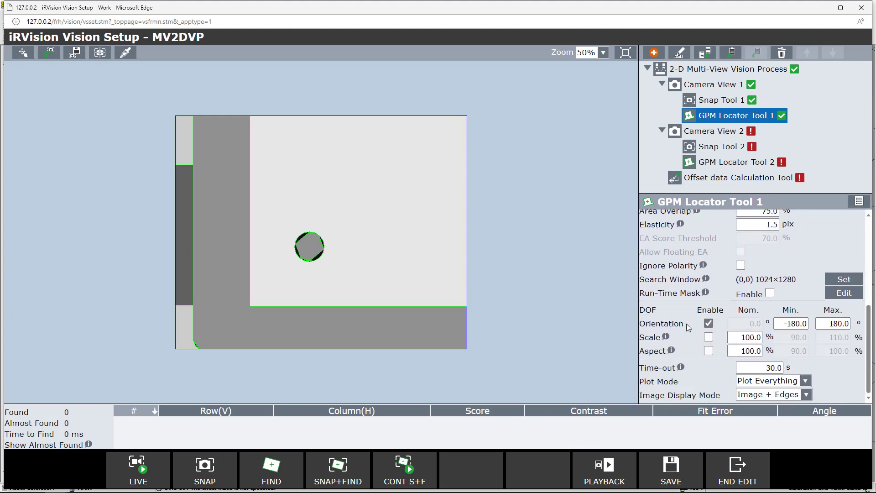
left_click(709, 337)
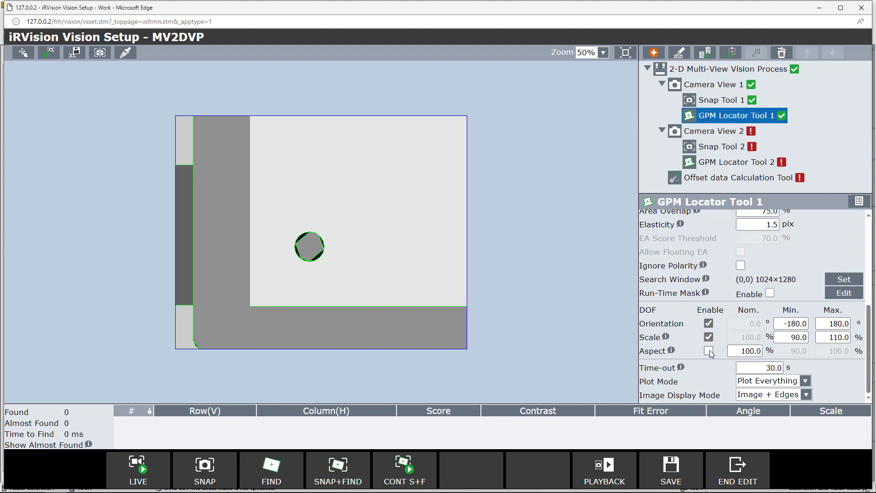
left_click(709, 351)
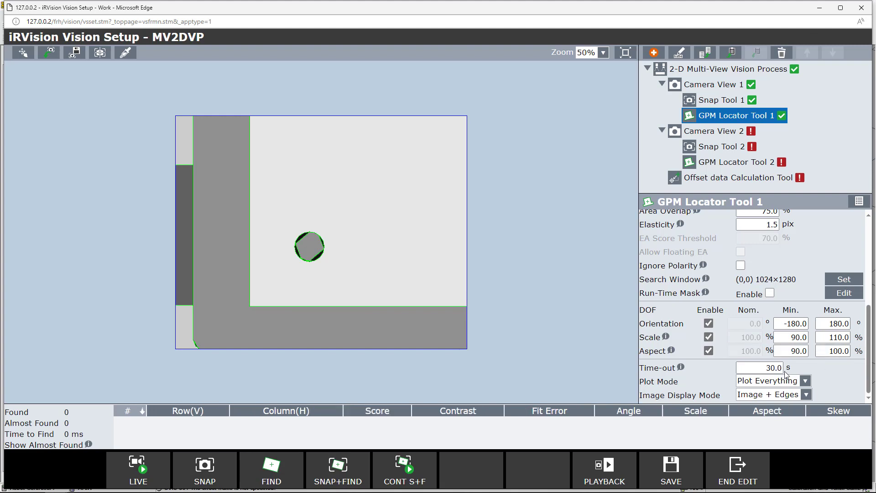
left_click(683, 470)
Assign CAMERA2 to Camera View 2 and set its part Z height to 0 mm.
left_click(719, 133)
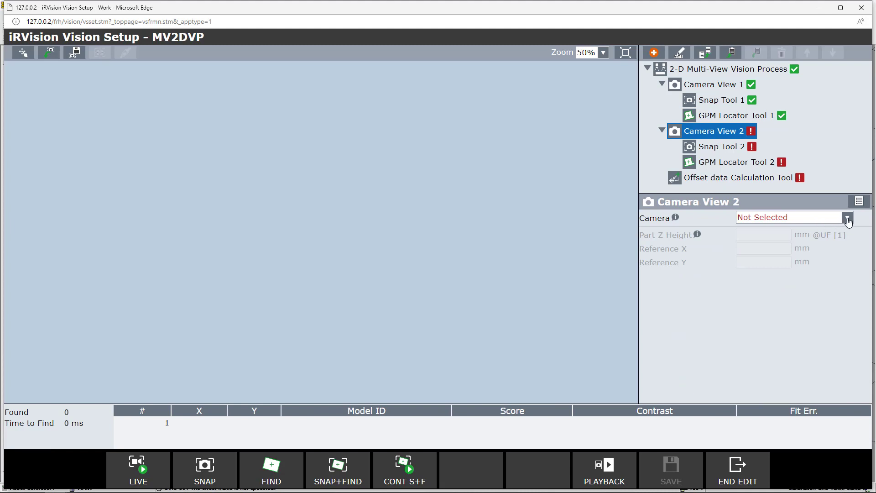
left_click(847, 218)
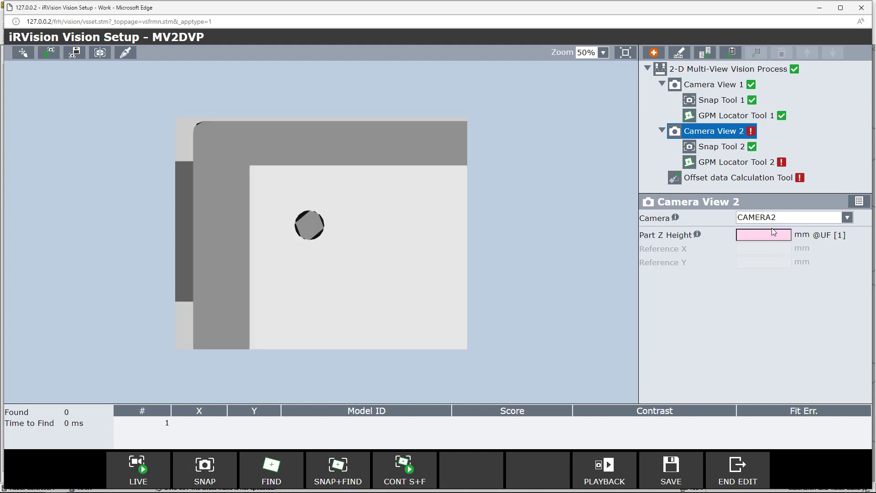
left_click(767, 233)
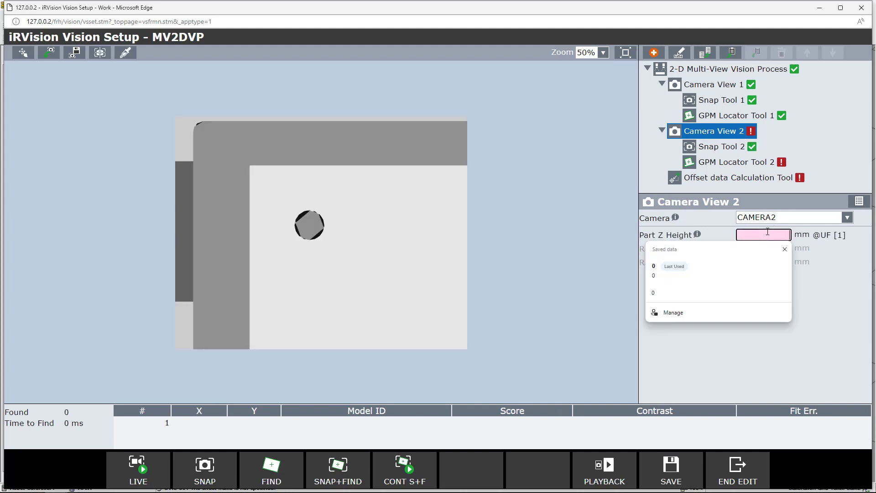
key("Return")
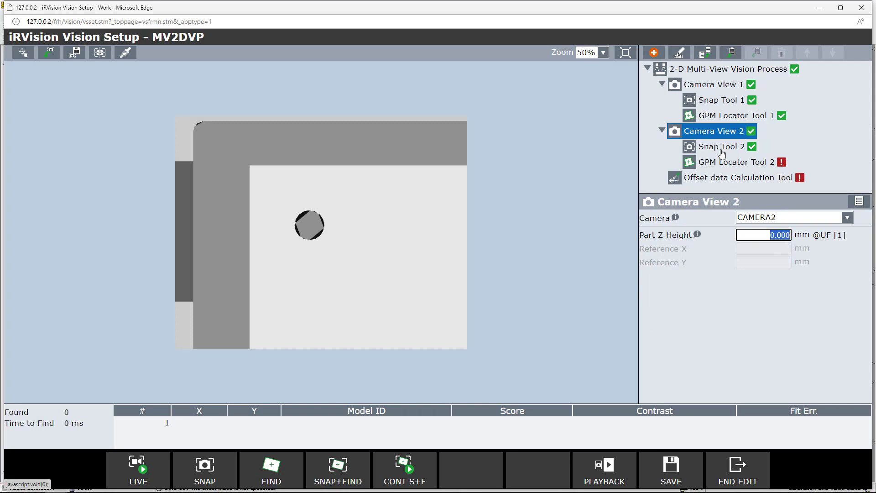
Accept the full image area as the snap window of Snap Tool 2.
left_click(721, 147)
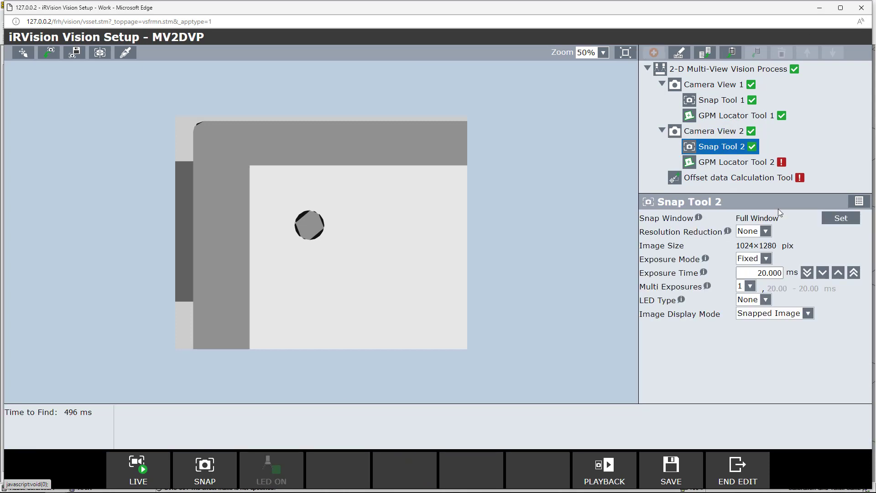
left_click(832, 221)
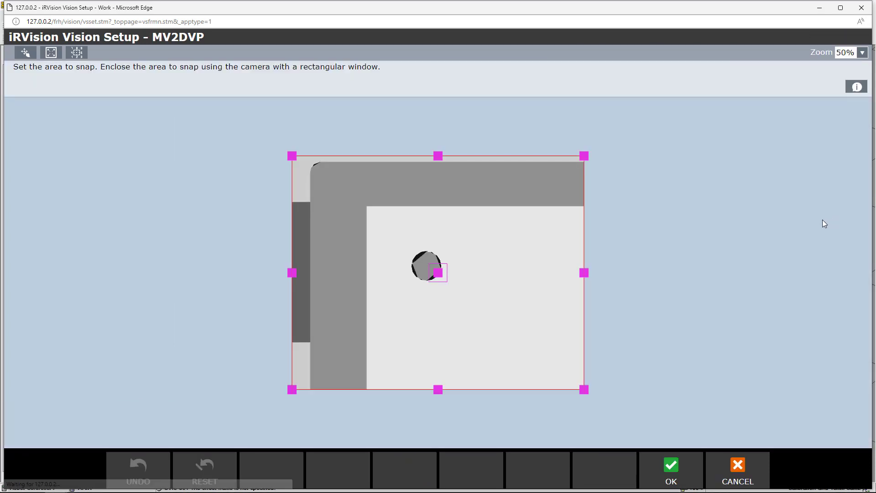
left_click(668, 469)
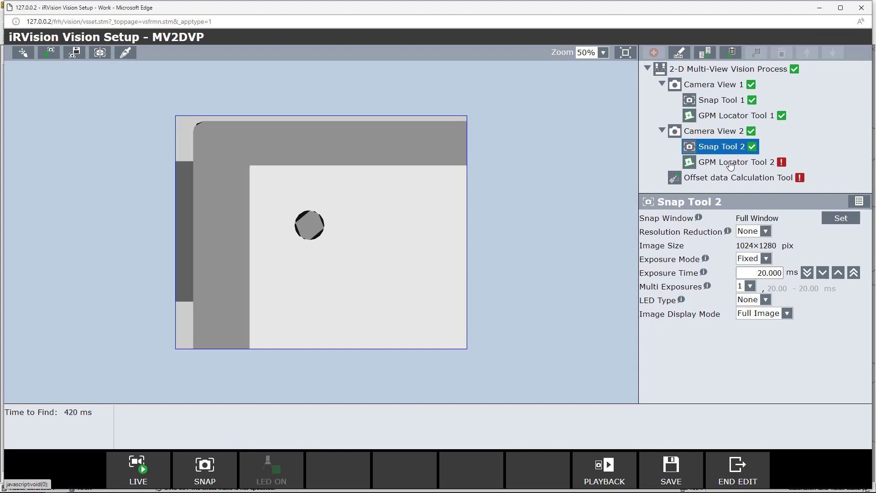
Teach GPM Locator Tool 2's model with the window narrowed around the round hole, and centre the model origin on the hole.
left_click(730, 165)
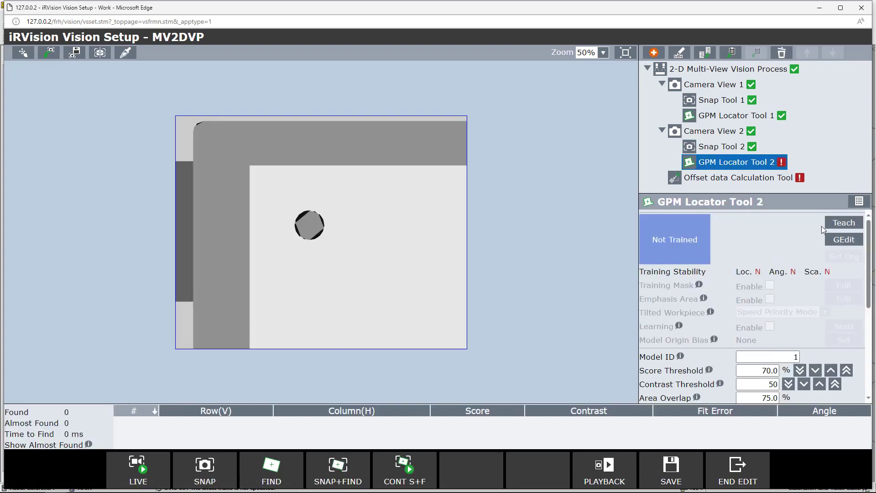
left_click(843, 223)
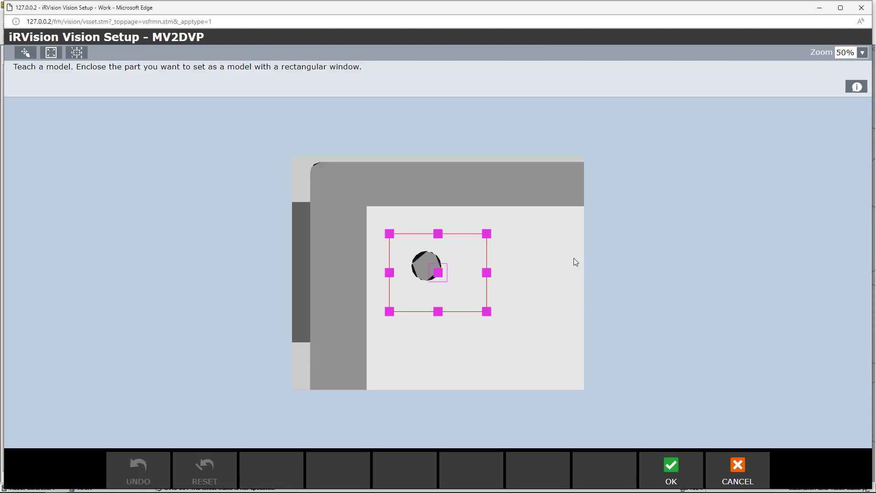
left_click(483, 313)
left_click_drag(480, 314, 464, 303)
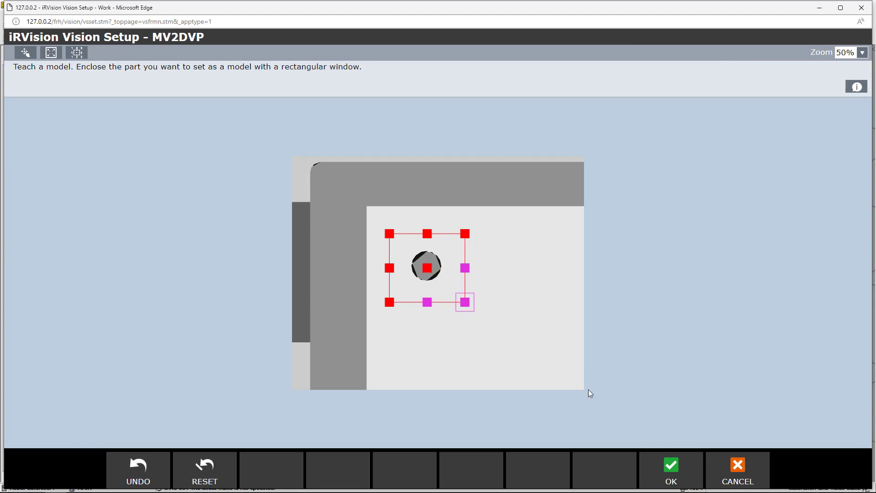
left_click(670, 468)
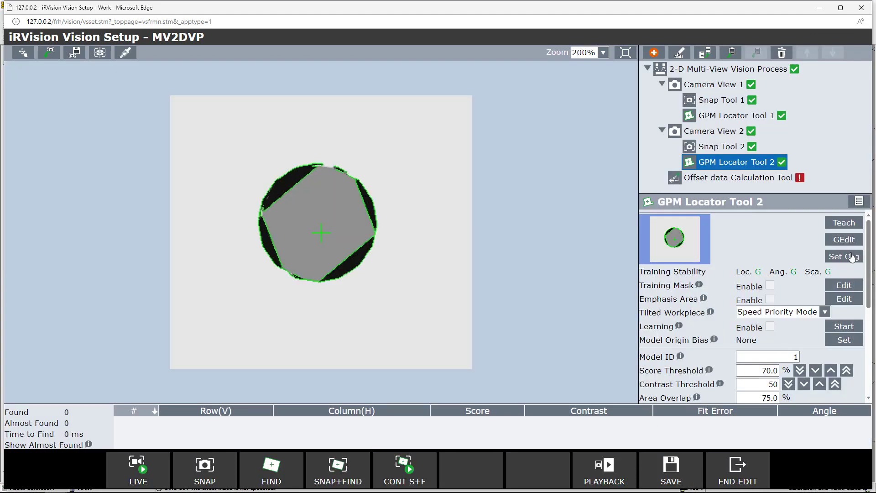
left_click(841, 256)
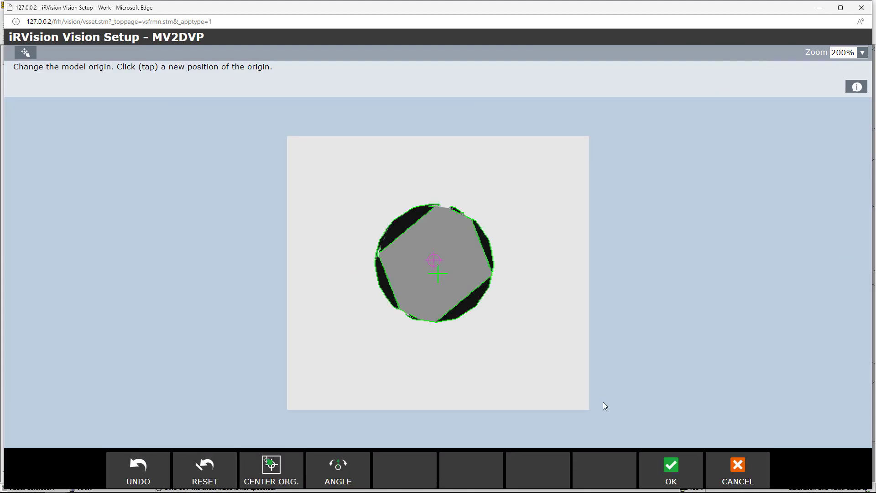
left_click(666, 466)
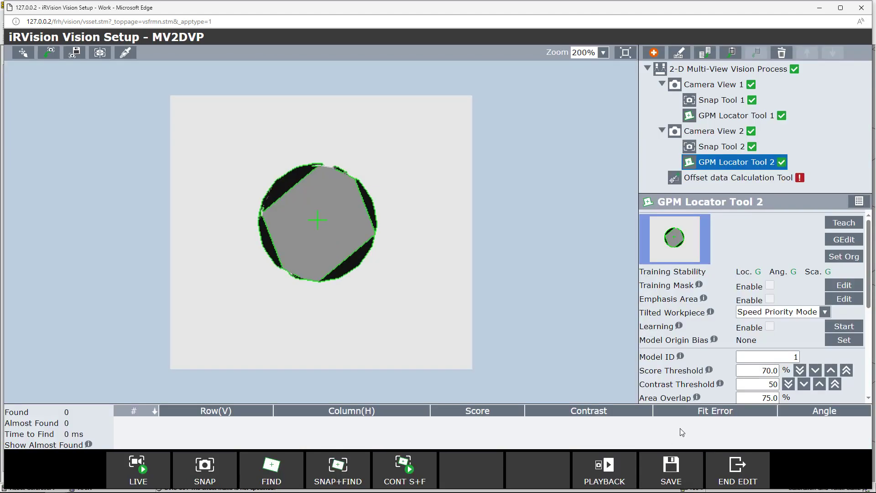
Mask out the inner polygon's edges inside the round hole in GPM Locator Tool 2's training mask, using the Medium pen.
scroll(849, 271, "down", 1)
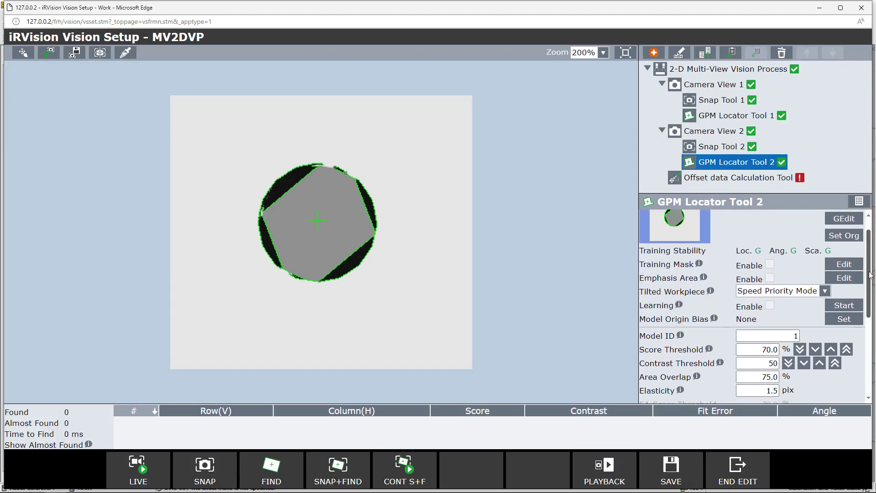
left_click(839, 265)
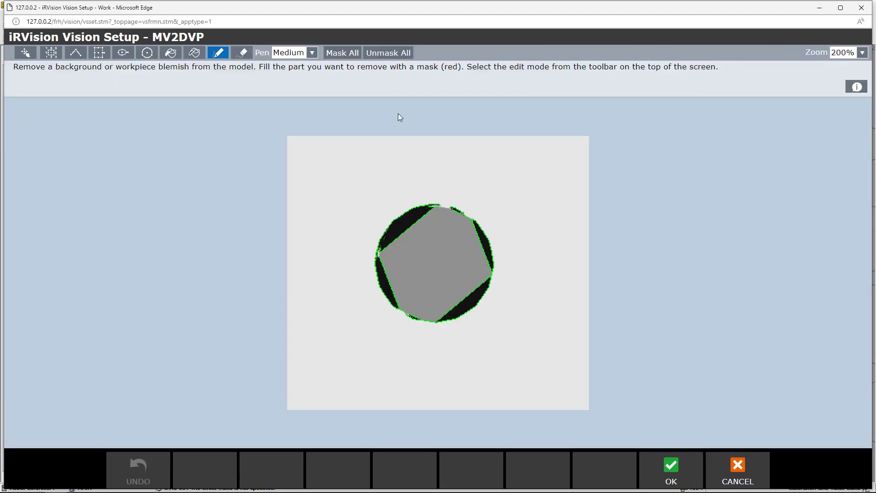
left_click_drag(431, 209, 426, 215)
left_click_drag(382, 250, 383, 262)
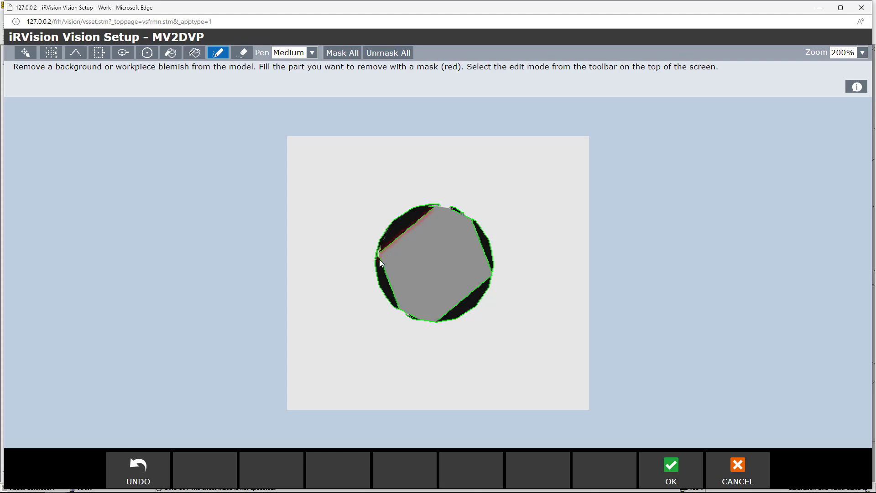
left_click_drag(453, 306, 439, 319)
left_click(409, 311)
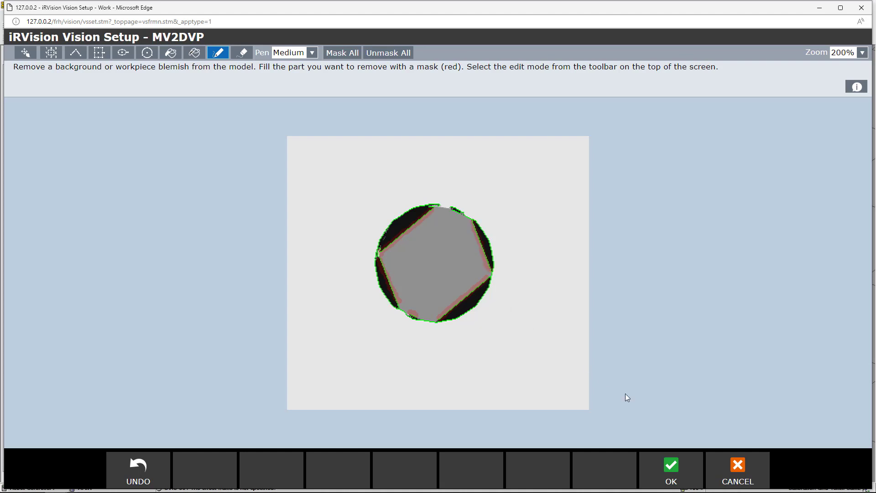
left_click(670, 469)
Accept the full image as GPM Locator Tool 2's search window and enable its Scale and Aspect degrees of freedom.
left_click_drag(869, 289, 872, 369)
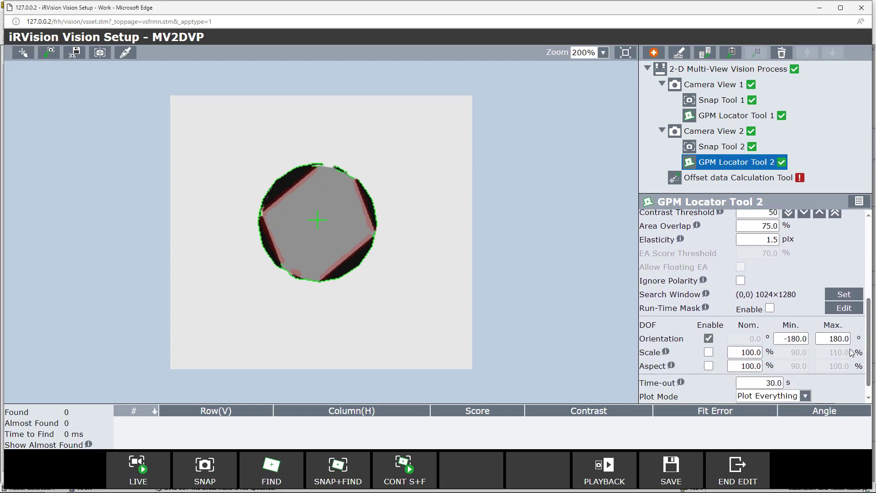
left_click(842, 295)
left_click(668, 473)
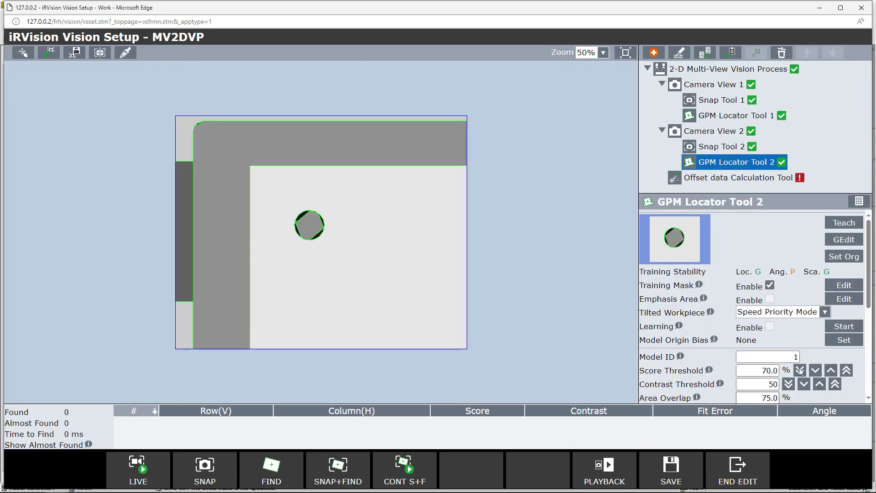
left_click_drag(870, 291, 871, 375)
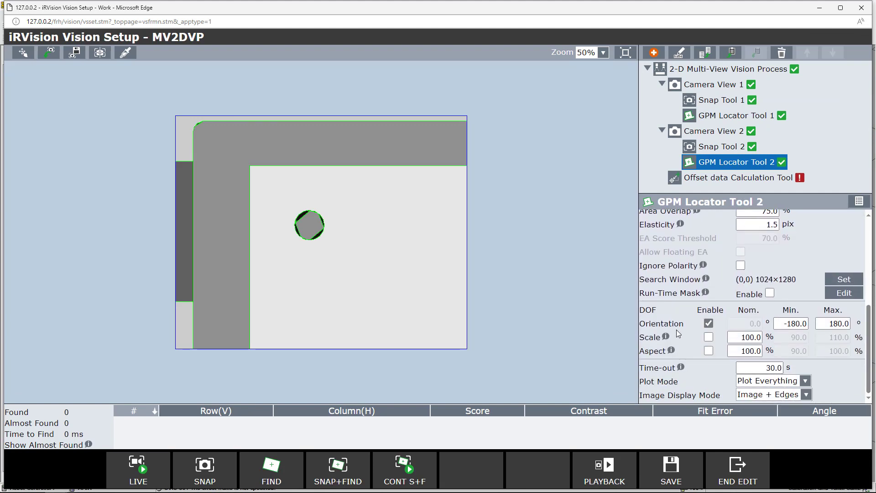
left_click(708, 337)
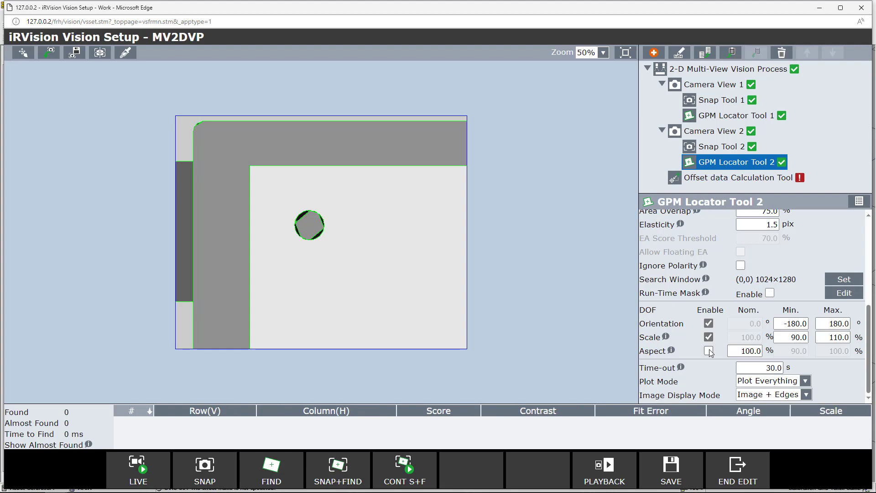
left_click(708, 351)
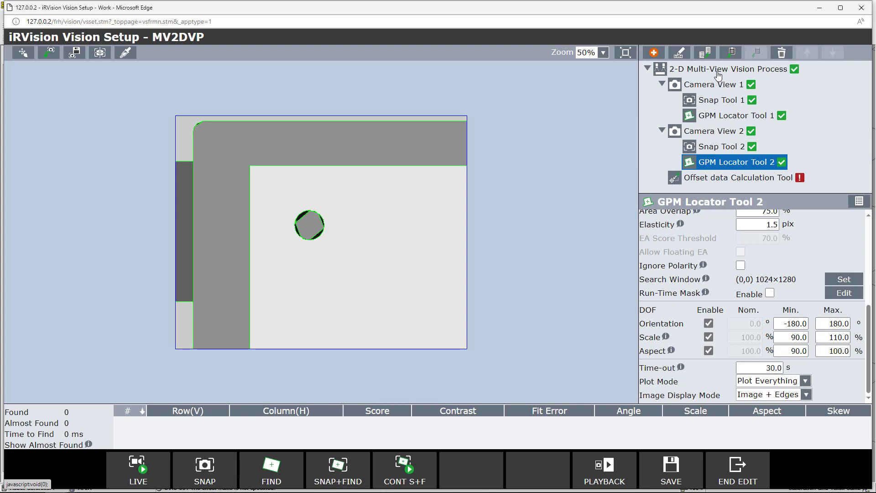
Run a find on both camera views, set the Offset data Calculation Tool's reference position, and save and close MV2DVP.
left_click(718, 70)
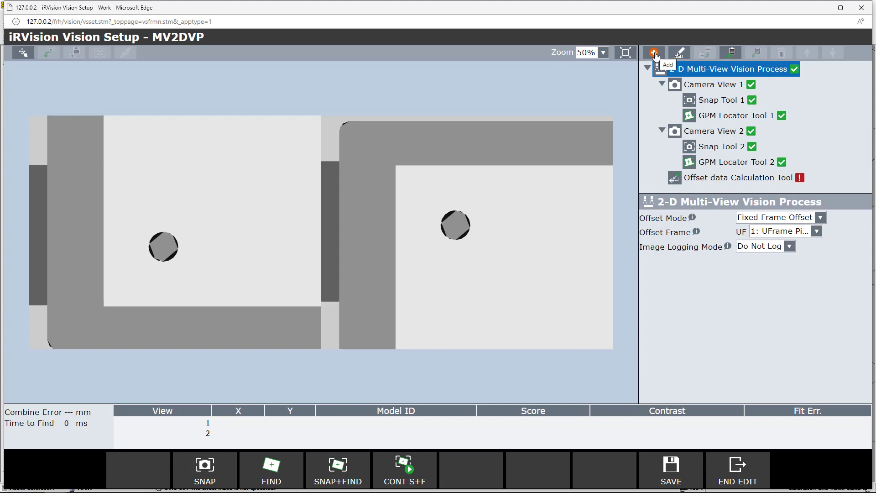
left_click(740, 180)
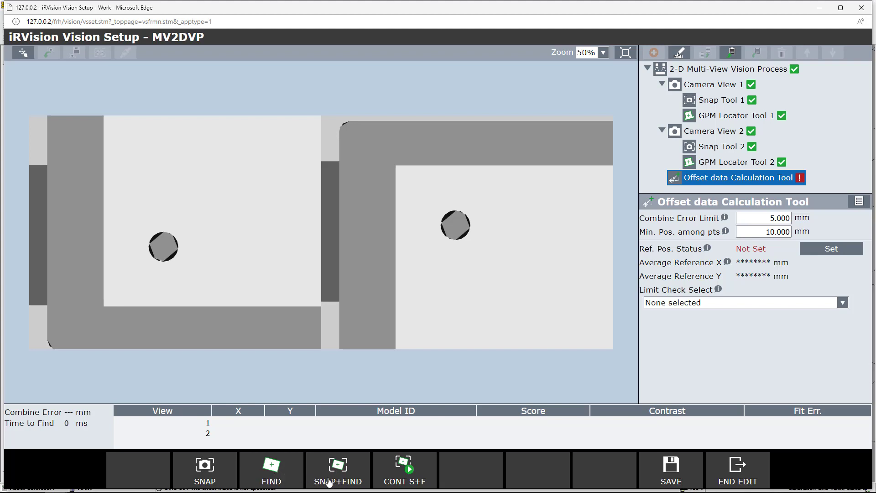
left_click(276, 472)
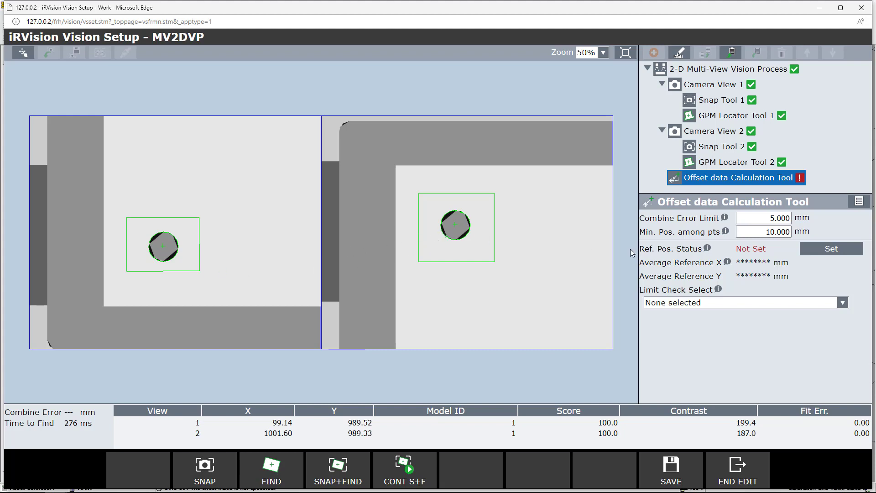
left_click(816, 253)
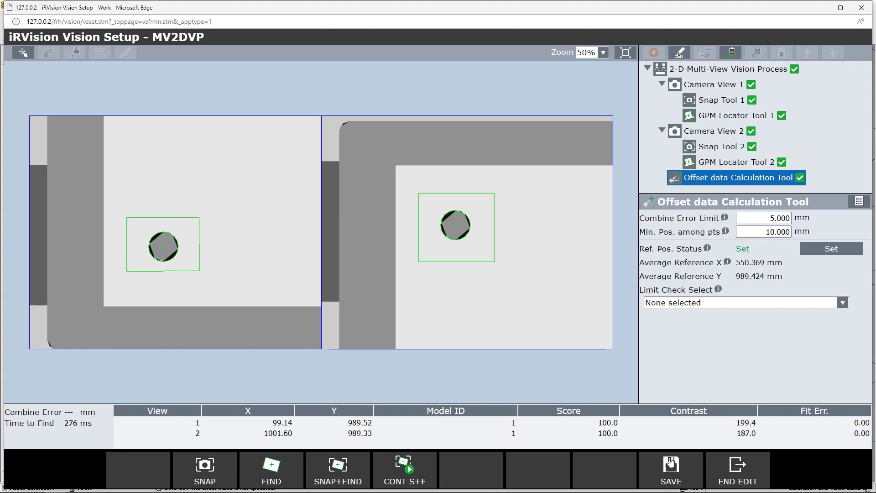
left_click(671, 465)
left_click(733, 467)
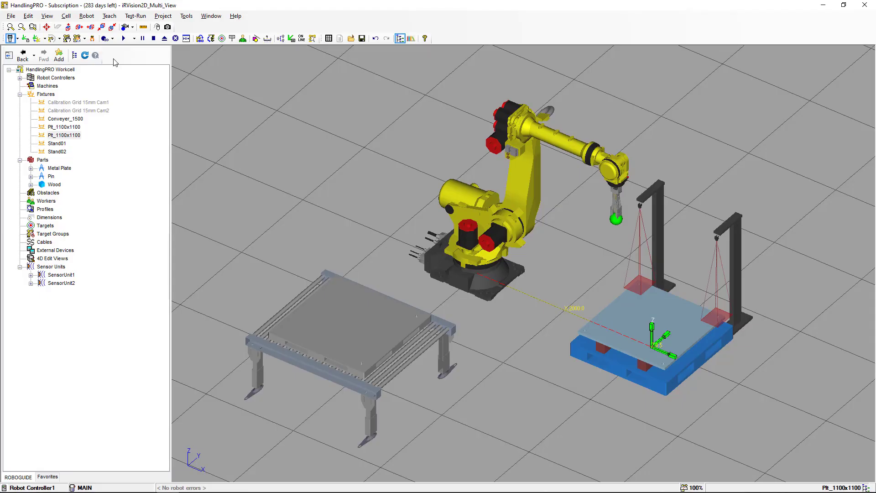
Measure the distance from the pallet's near top corner to the line between the metal plate's two holes under the cameras.
left_click(143, 28)
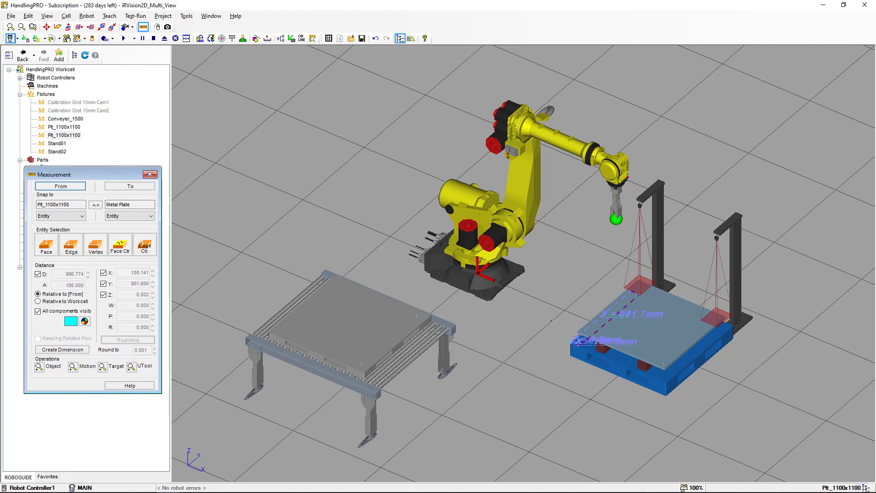
scroll(572, 328, "up", 2)
scroll(572, 329, "up", 5)
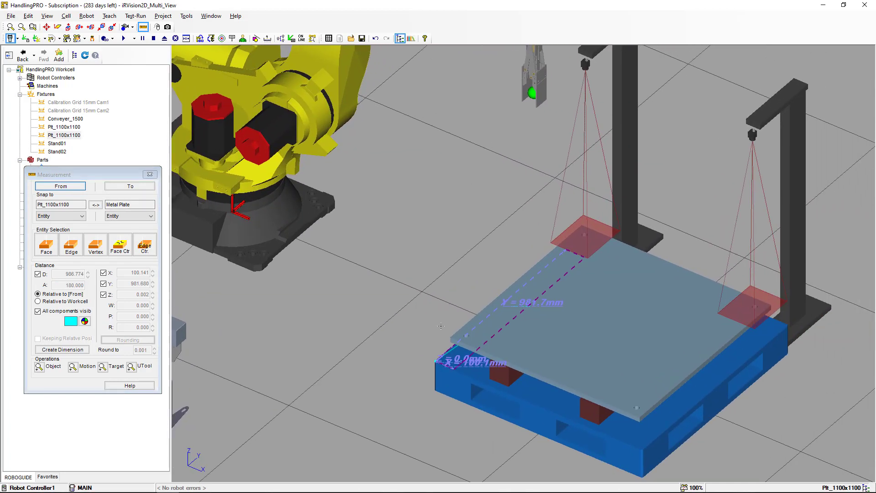
left_click(79, 191)
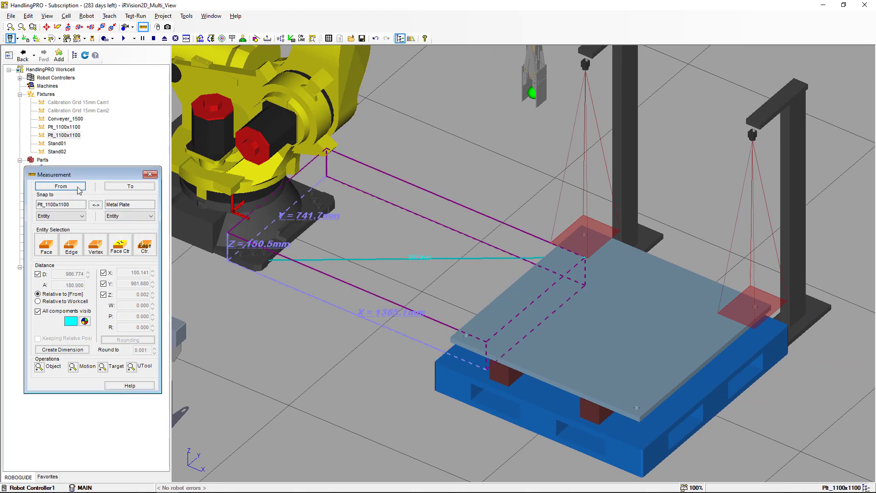
left_click(436, 364)
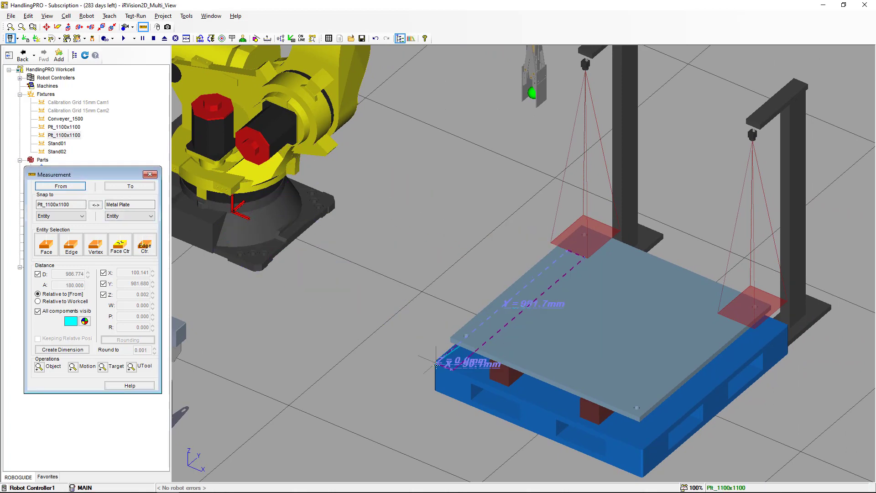
scroll(437, 366, "up", 2)
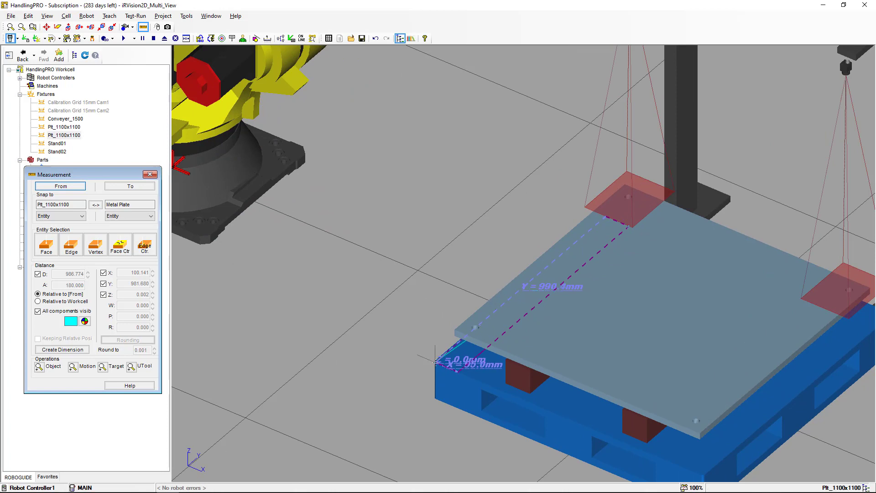
left_click(436, 362)
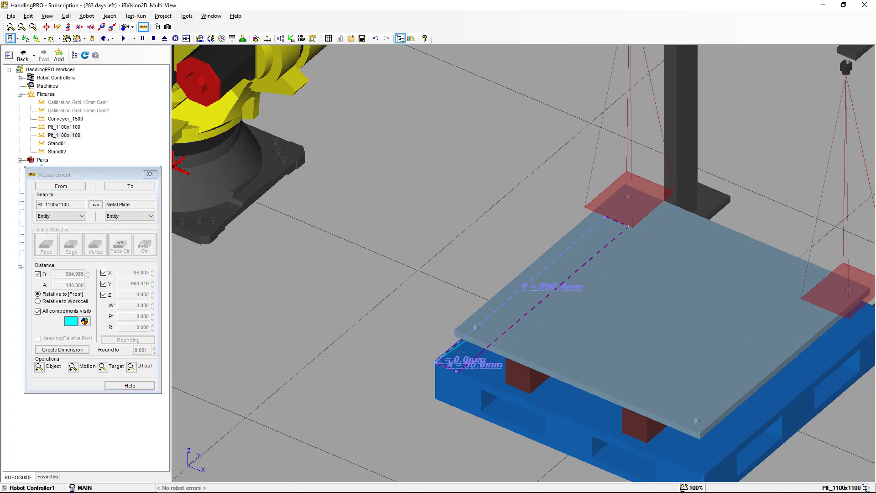
left_click(130, 186)
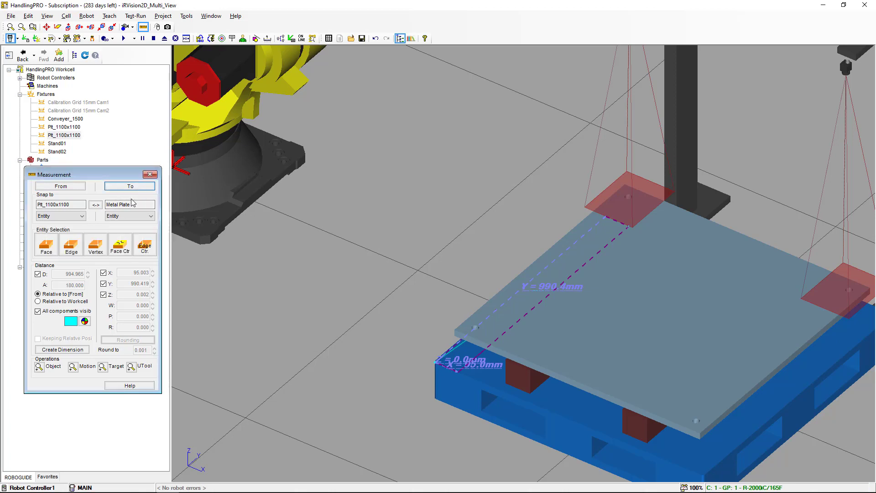
left_click(76, 249)
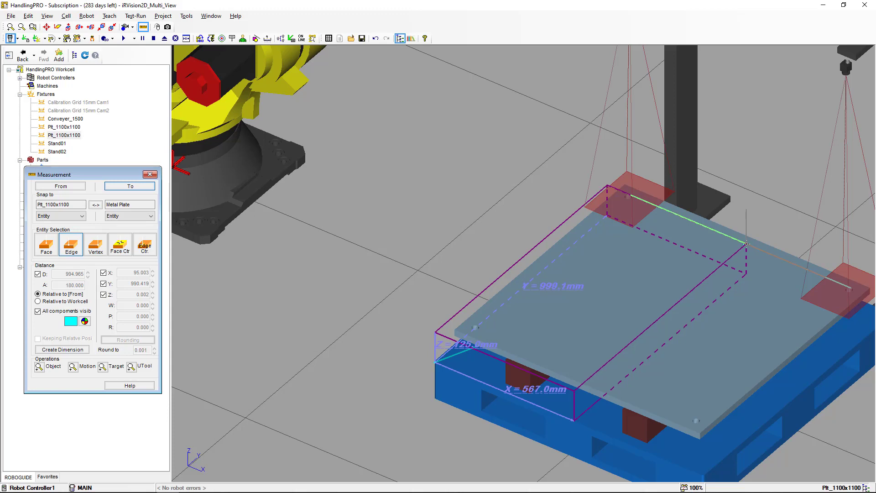
left_click(150, 174)
scroll(369, 194, "down", 5)
middle_click_drag(370, 194, 521, 290)
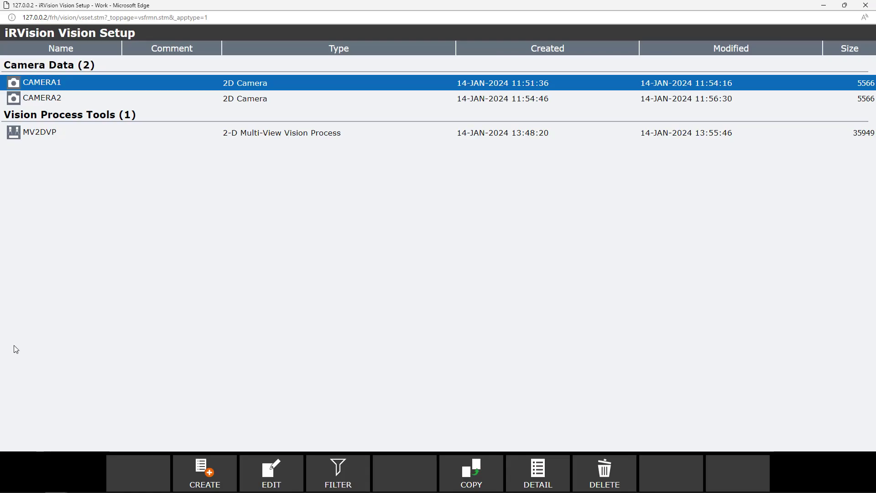
Create a 2-D Single-View Vision Process named SV2DVP and open it for editing.
left_click(195, 469)
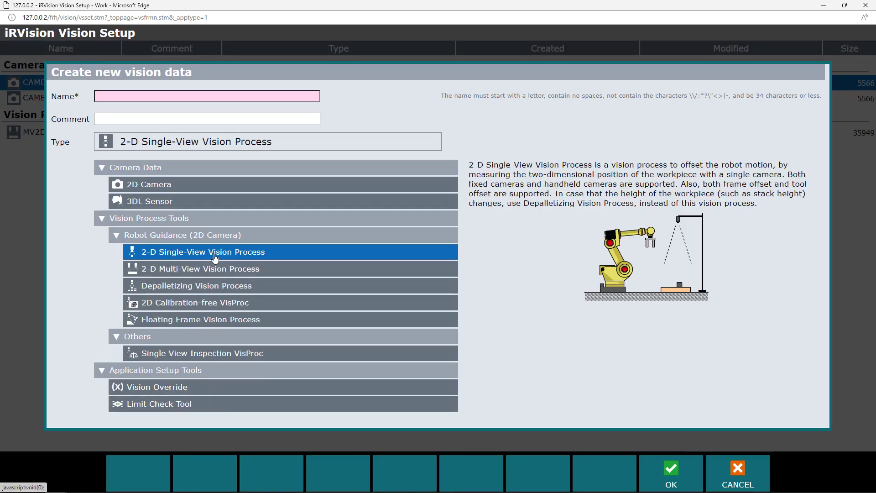
left_click(220, 97)
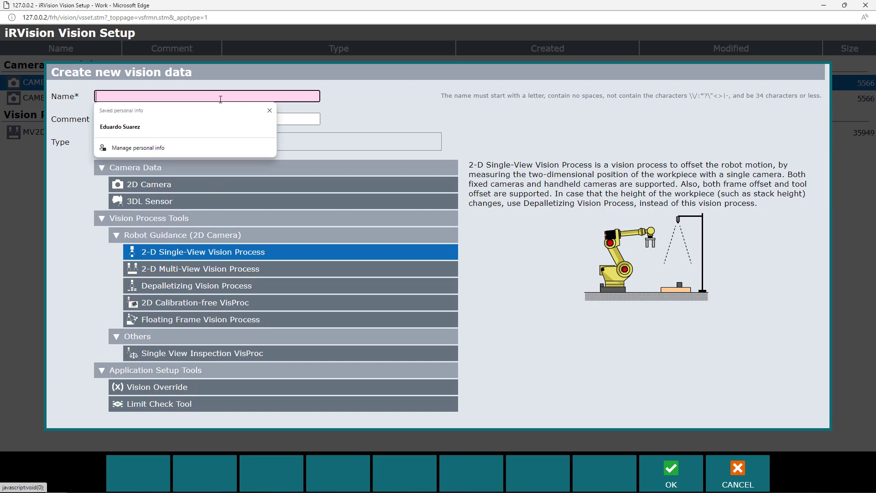
type("SV2DVP")
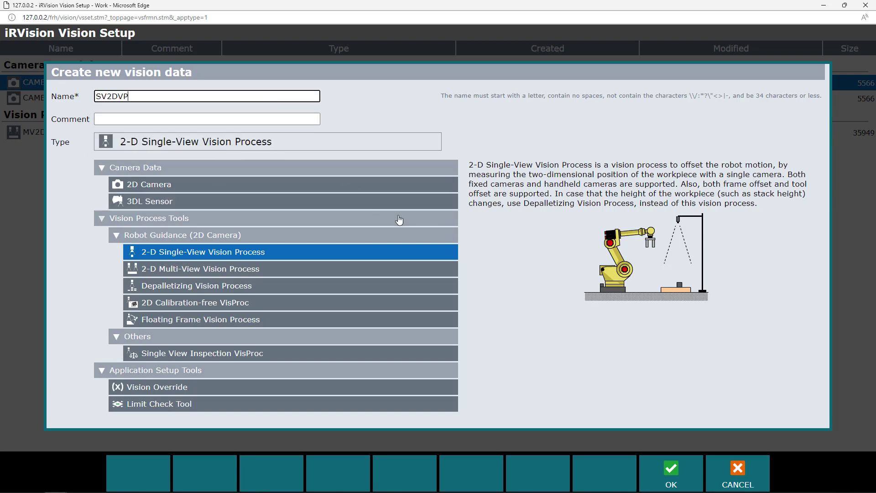
left_click(669, 472)
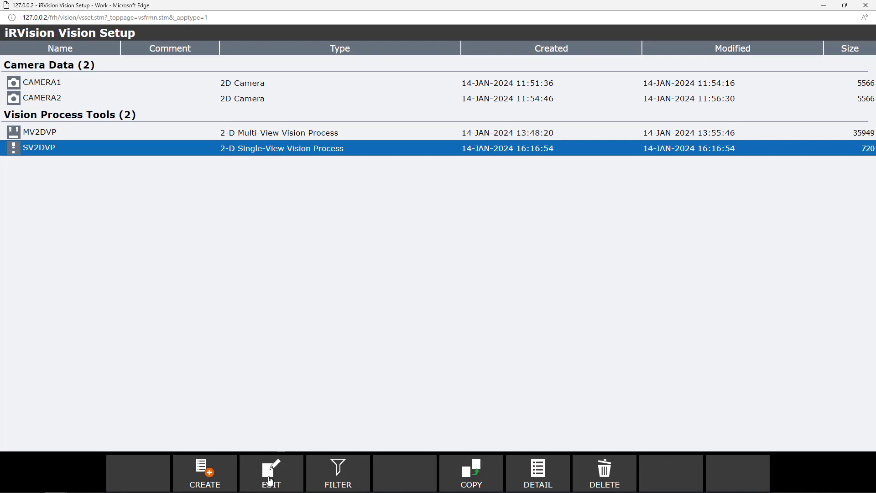
left_click(271, 481)
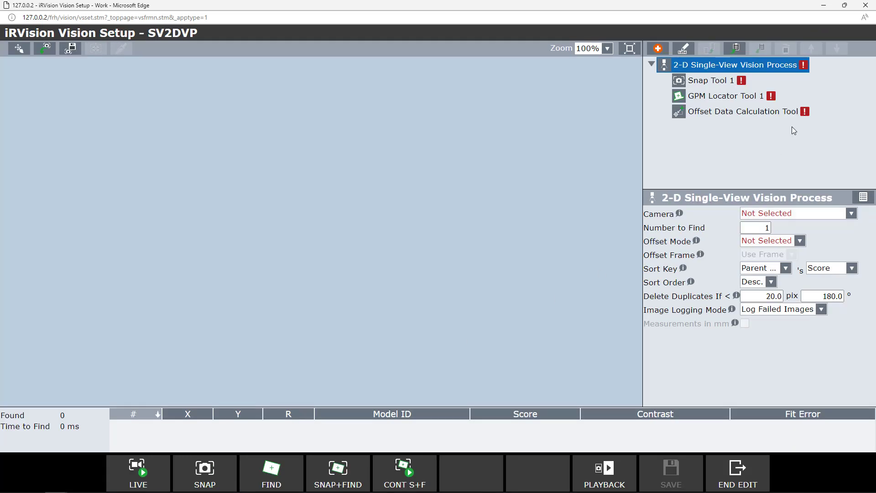
Configure the single-view process with CAMERA1, Fixed Frame Offset, offset frame 1: UFrame Pick, and image logging set to Do Not Log.
left_click(851, 214)
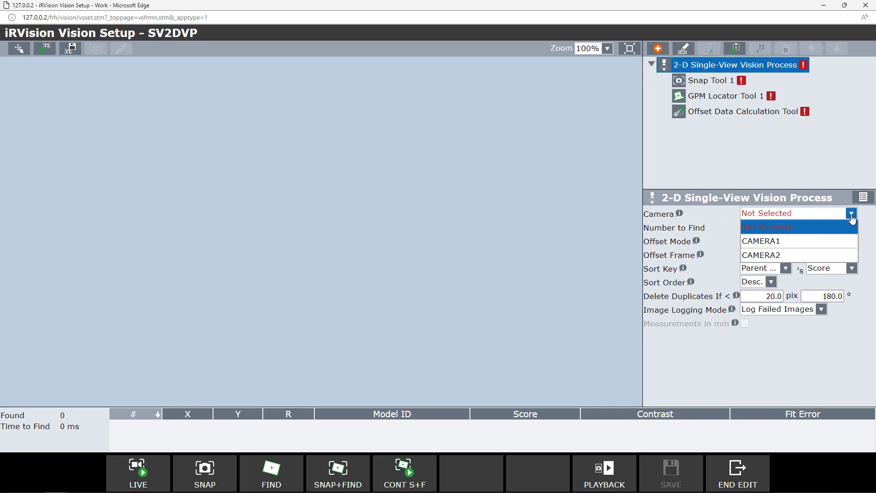
left_click(824, 245)
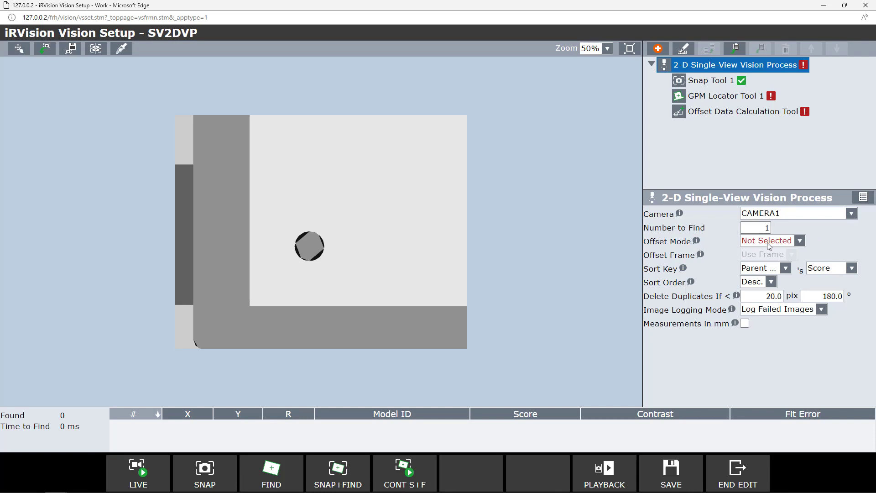
left_click(799, 242)
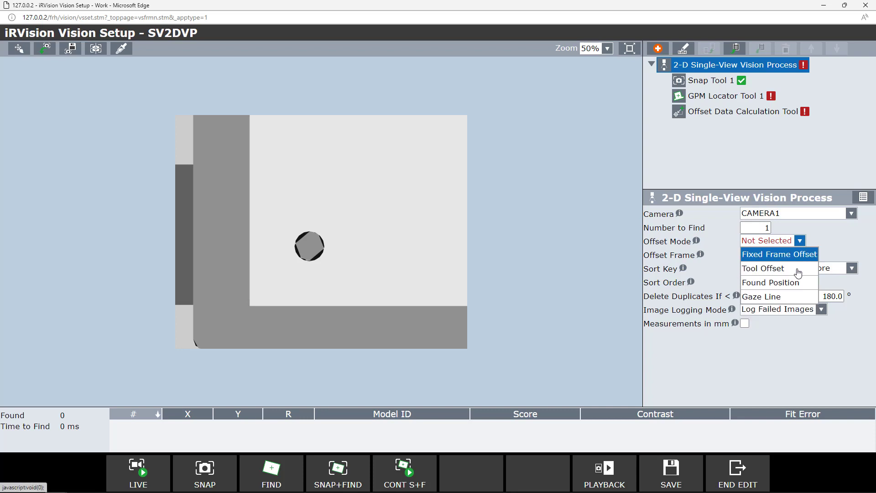
left_click(743, 270)
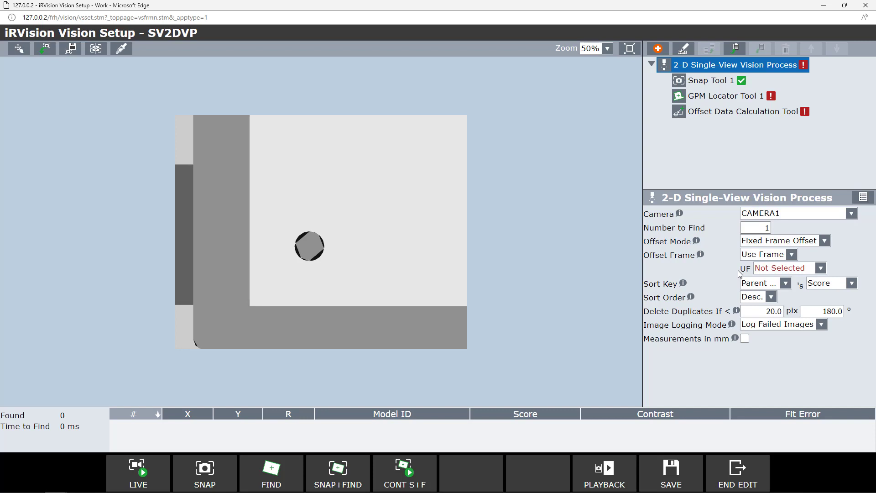
left_click(819, 270)
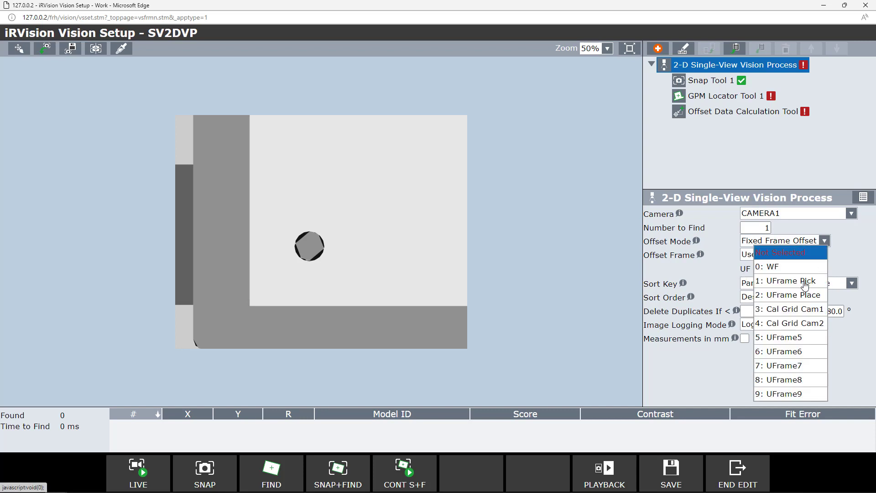
left_click(805, 283)
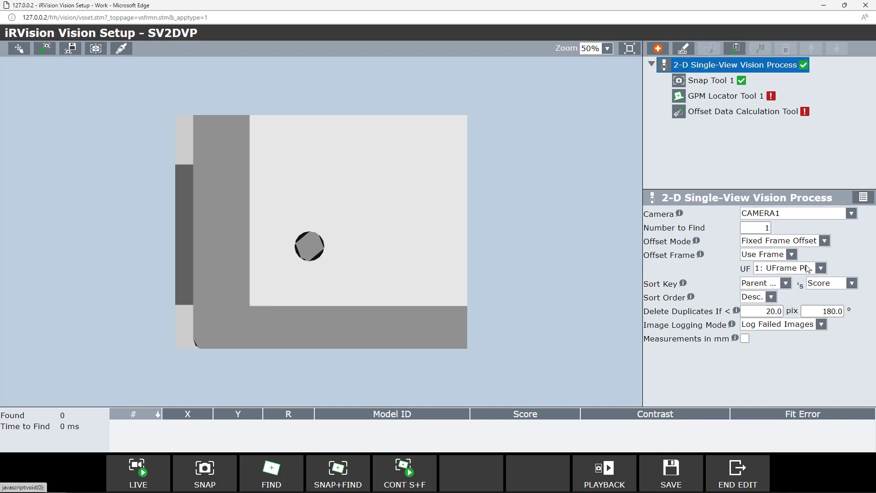
left_click(822, 324)
left_click(812, 338)
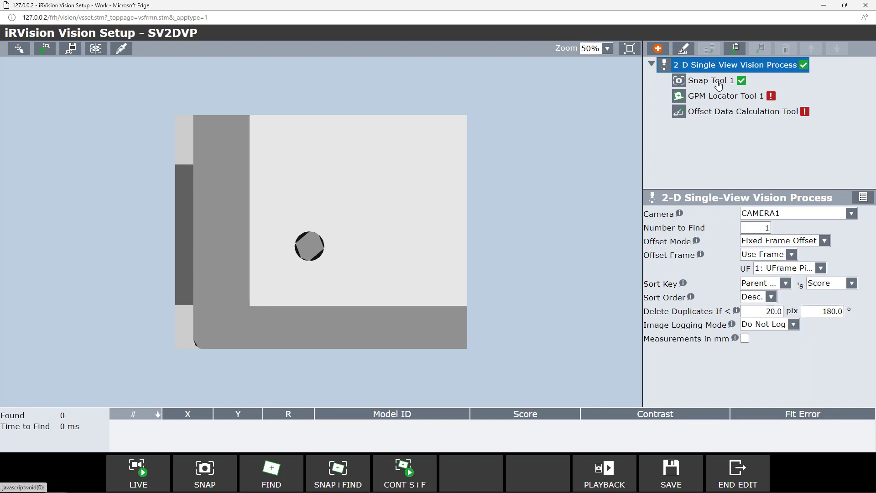
Snap a fresh image in SV2DVP's Snap Tool 1 and accept the full image area as its snap window.
left_click(718, 85)
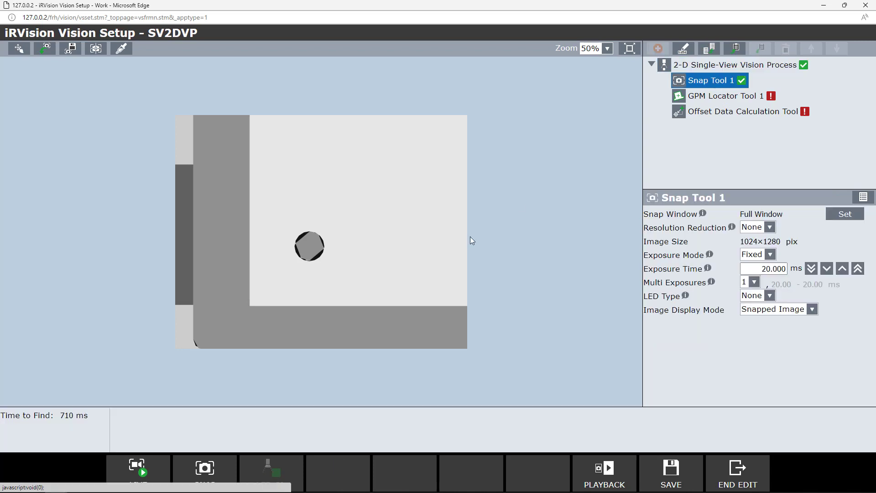
left_click(219, 477)
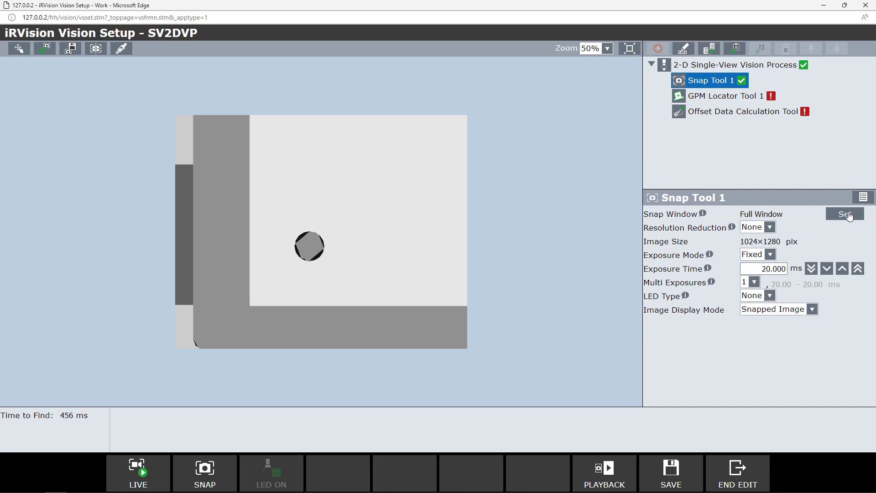
left_click(848, 215)
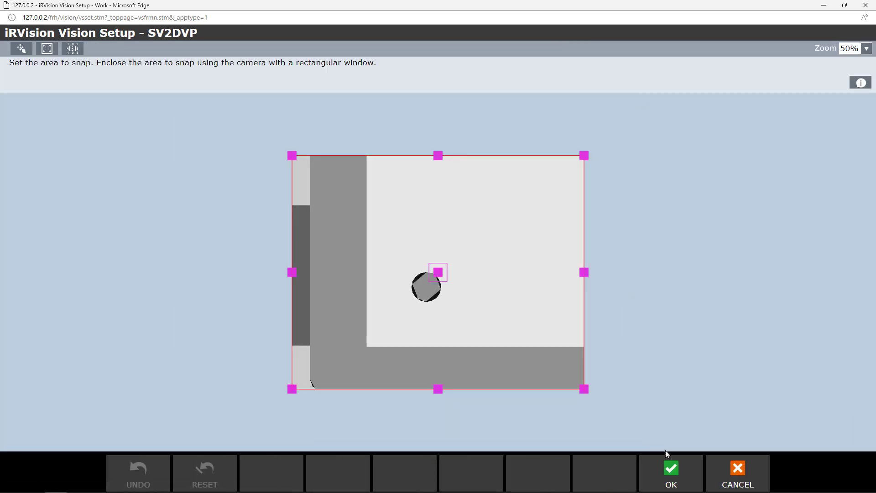
left_click(671, 472)
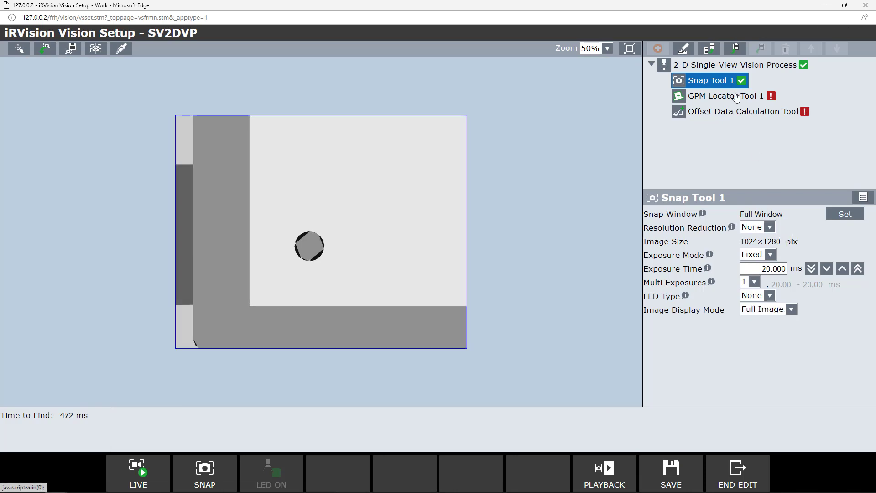
Teach GPM Locator Tool 1's model with a window tightly around the round hole and place the model origin at the hole's centre.
left_click(737, 97)
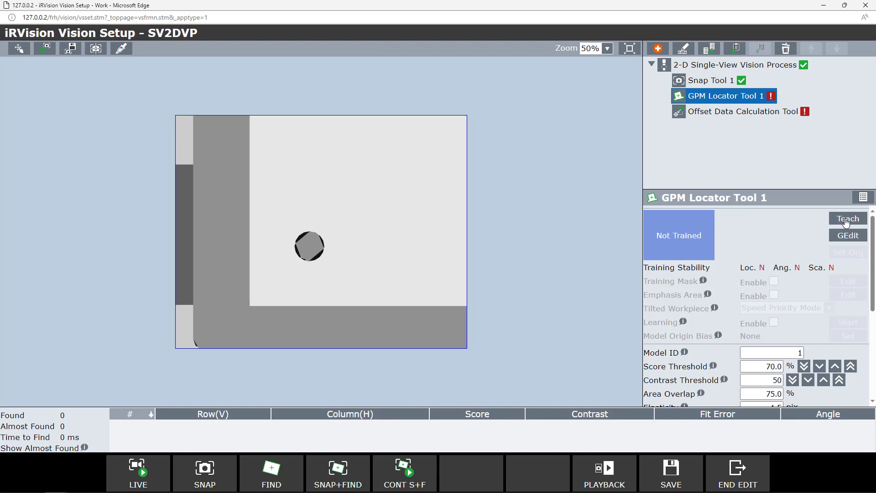
left_click(846, 220)
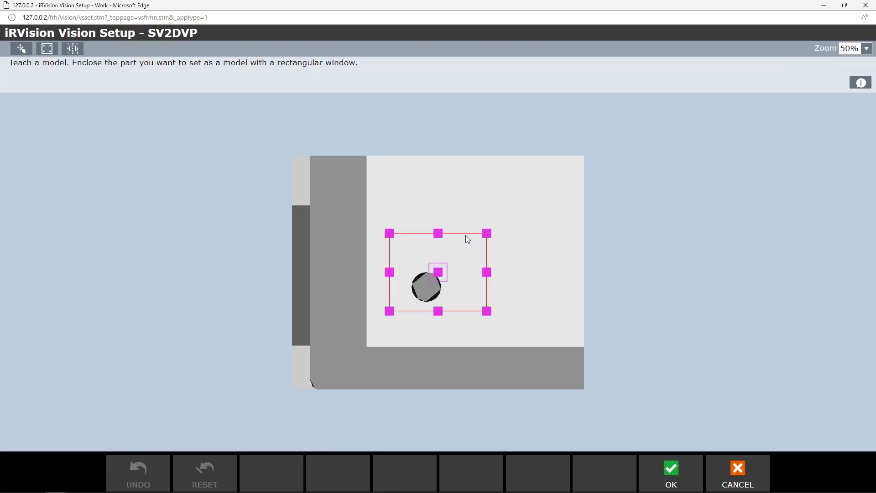
left_click_drag(487, 233, 455, 263)
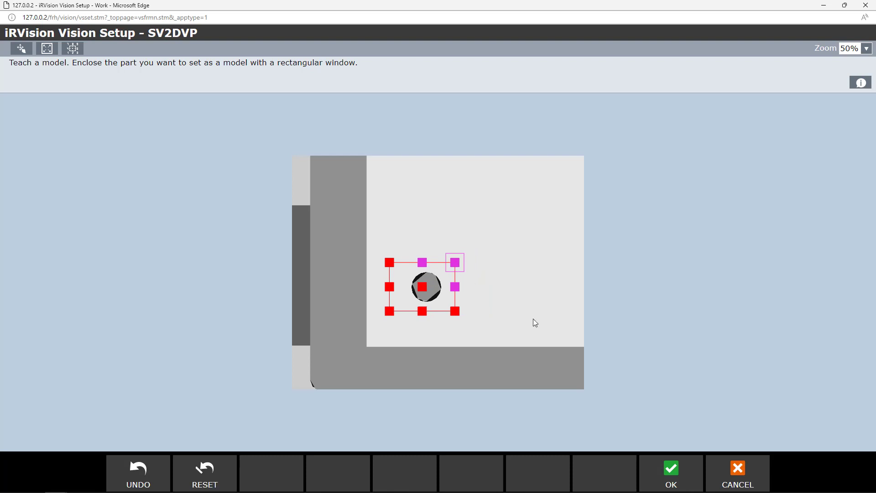
left_click(667, 469)
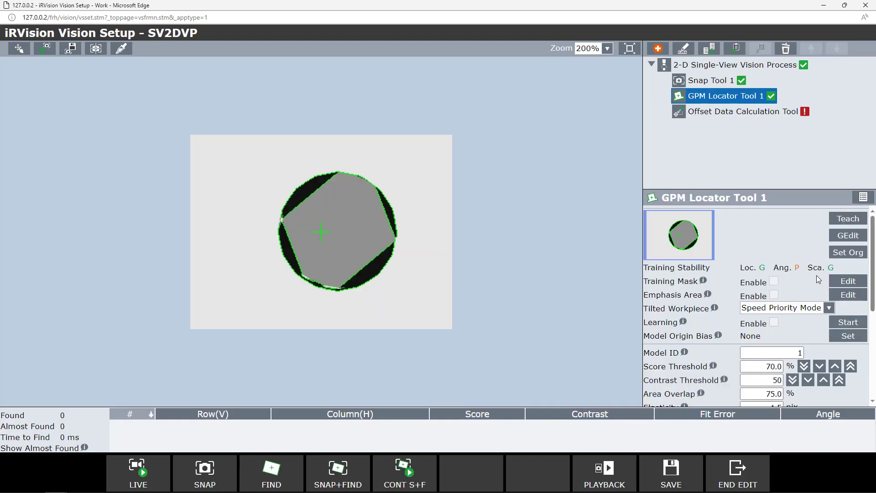
left_click(842, 254)
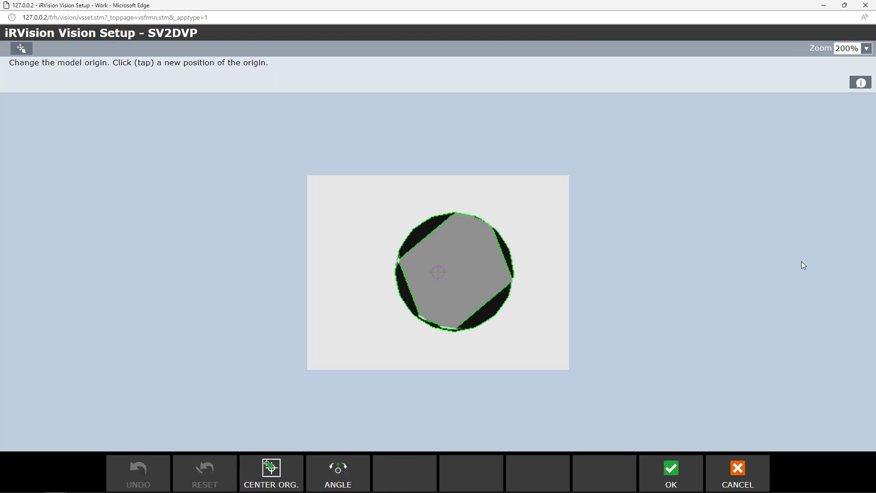
left_click(456, 268)
left_click(671, 470)
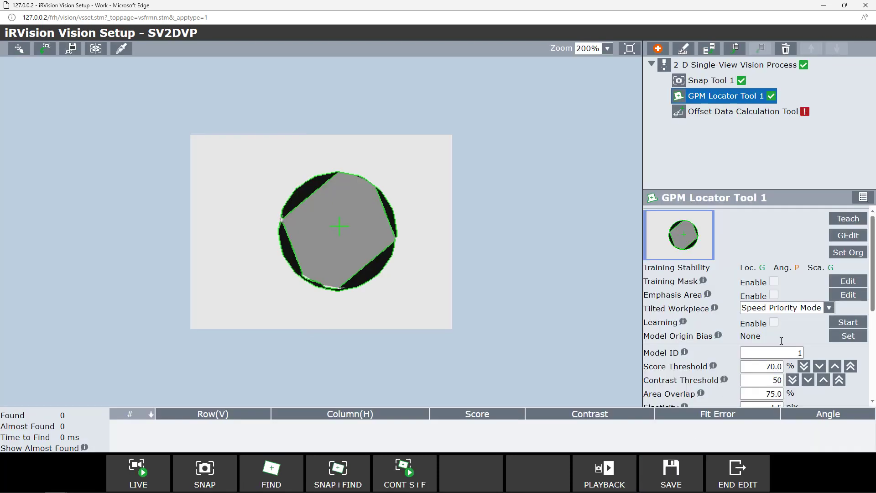
Mask the straight inner edges inside the hole out of the trained model using the Medium pen, leaving the circular outline unmasked.
left_click(848, 284)
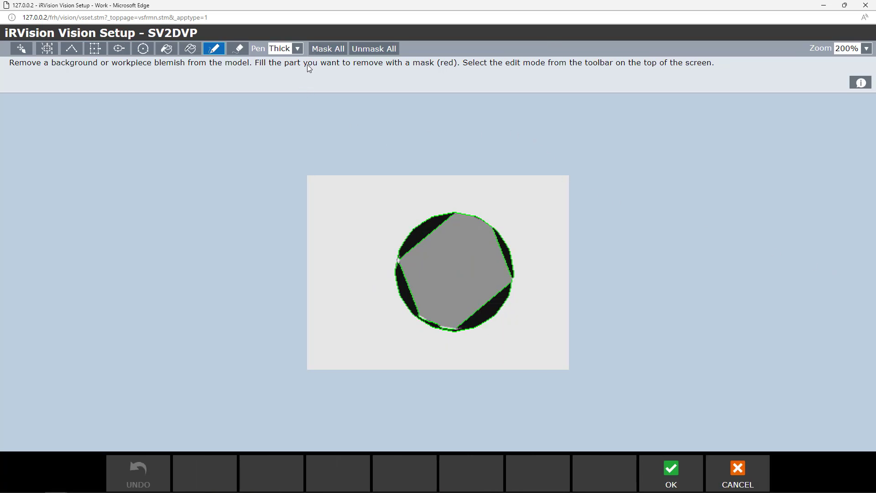
left_click(297, 48)
left_click(286, 74)
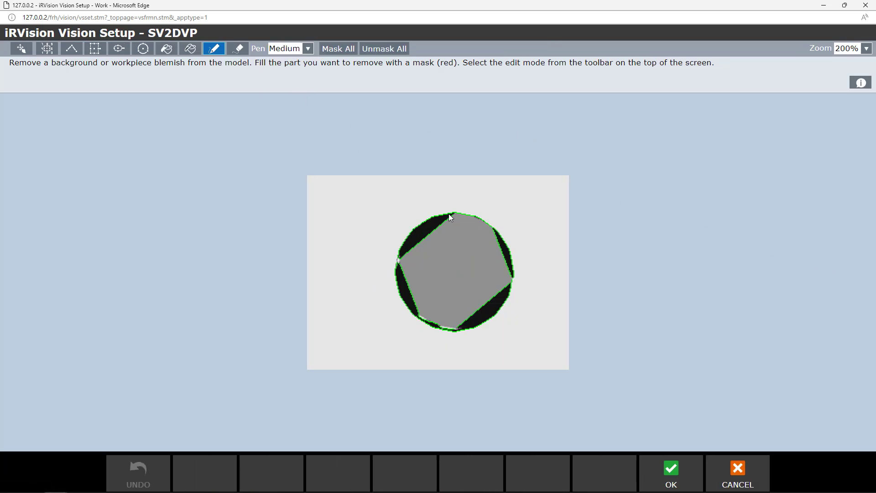
left_click_drag(453, 219, 439, 228)
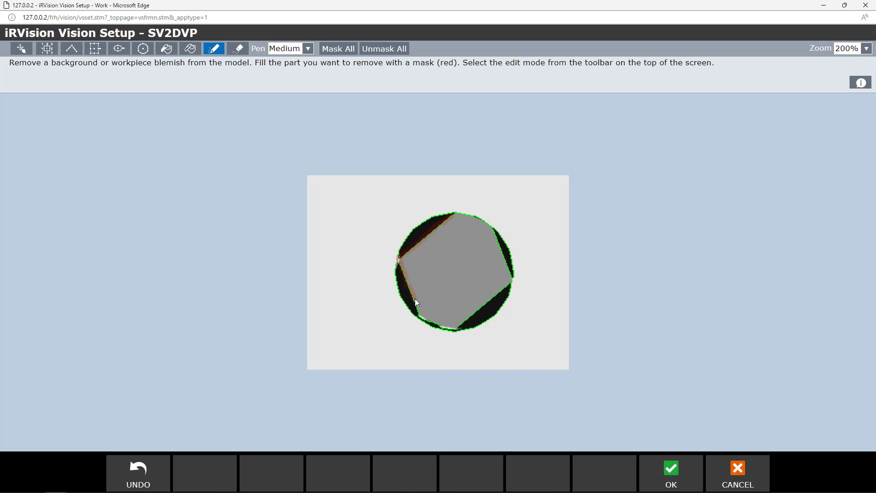
left_click_drag(418, 314, 434, 325)
left_click_drag(500, 289, 510, 281)
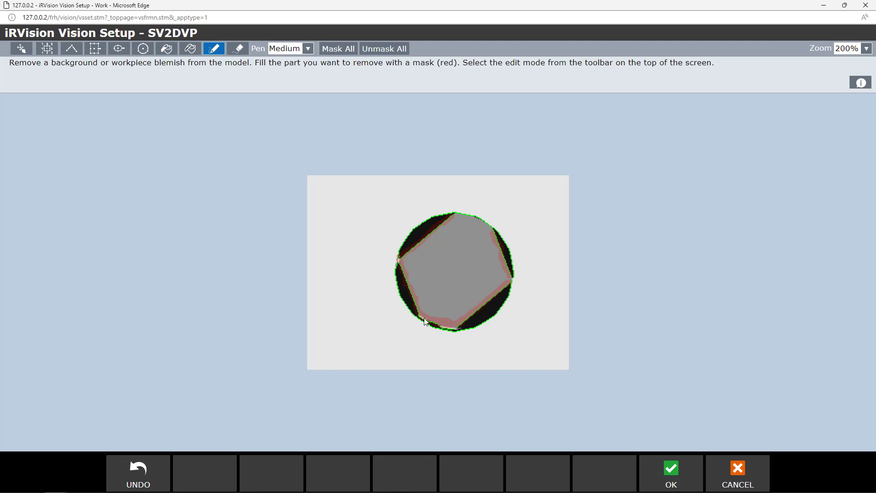
left_click(662, 469)
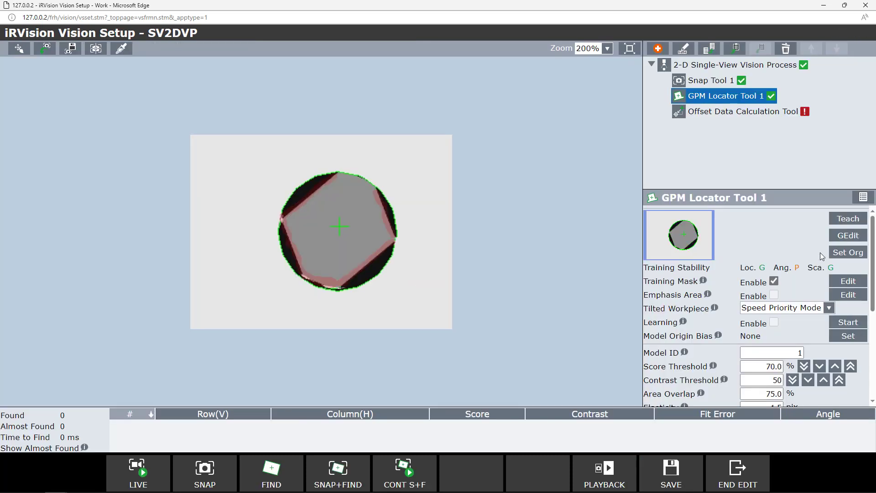
Accept the full image as GPM Locator Tool 1's search window and enable its Scale and Aspect degrees of freedom.
left_click_drag(869, 275, 874, 363)
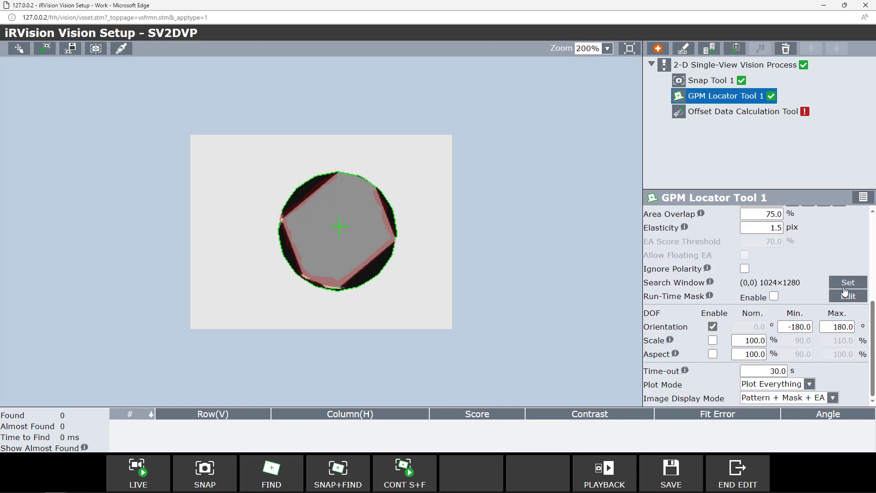
left_click(845, 284)
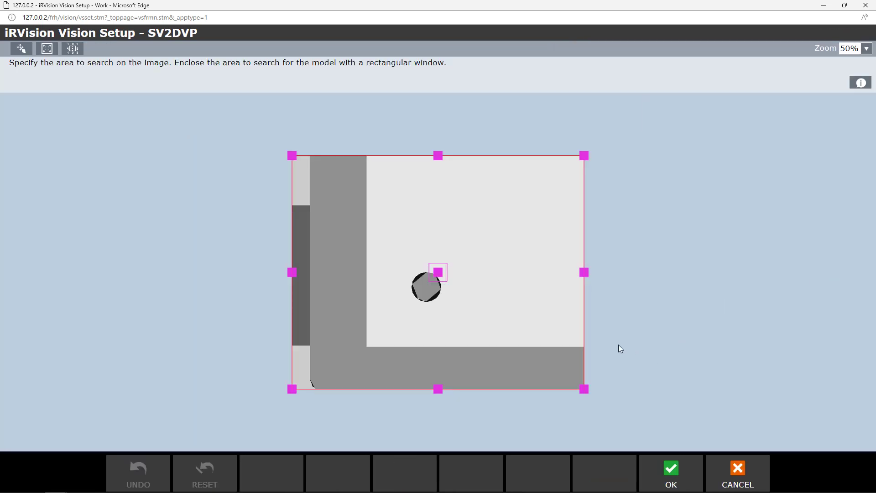
left_click(671, 473)
left_click_drag(873, 276, 874, 361)
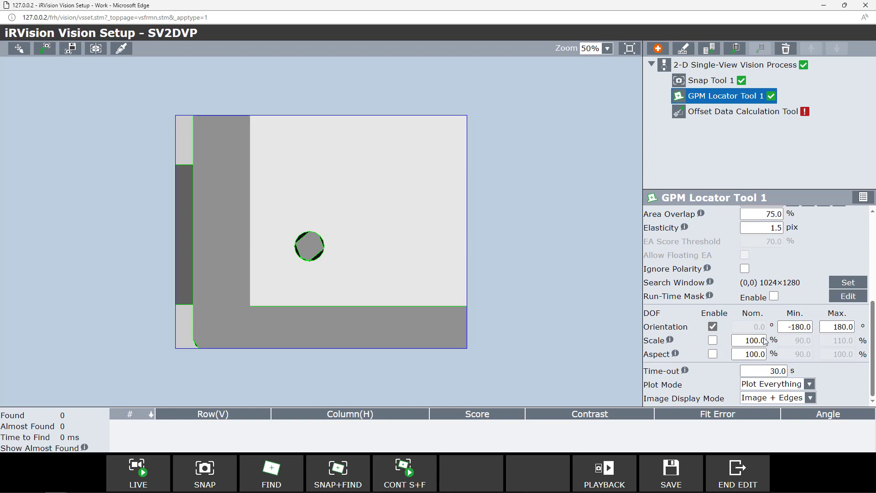
left_click(713, 340)
left_click(713, 354)
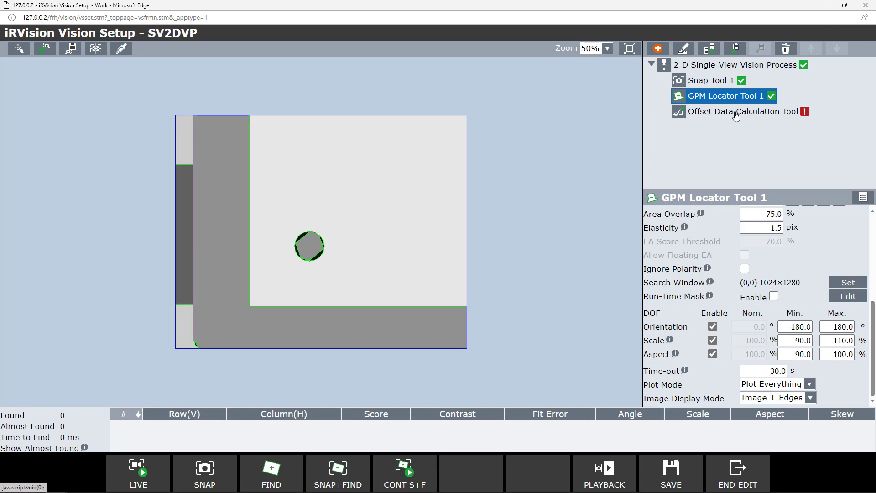
Set the Offset Data Calculation Tool's Part Z Height to 0 mm and set the reference position from the found hole.
left_click(735, 114)
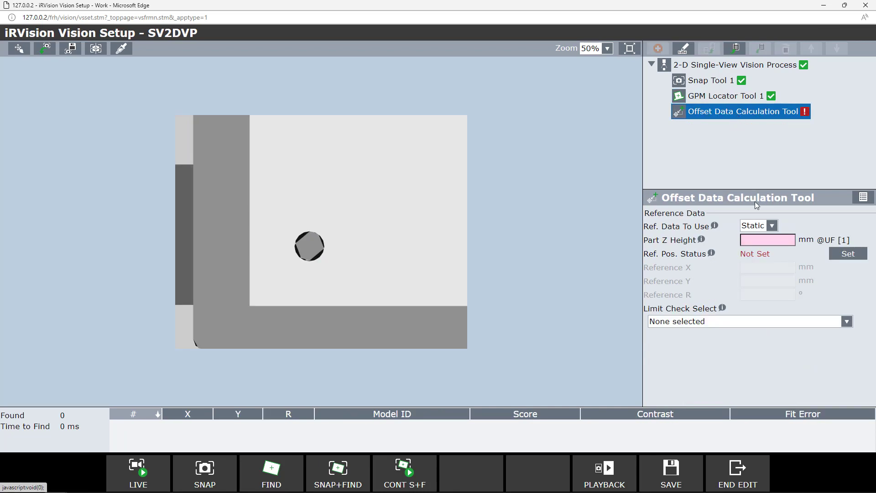
left_click(752, 240)
type("0")
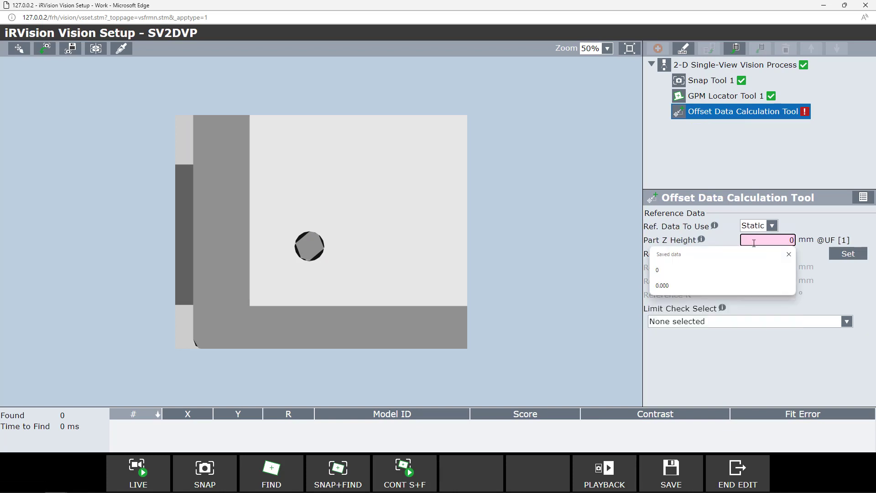
key("Return")
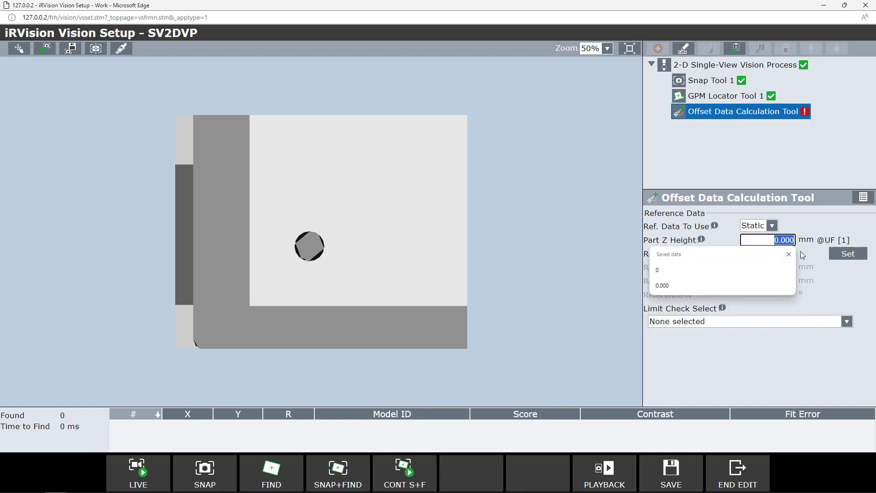
left_click(846, 256)
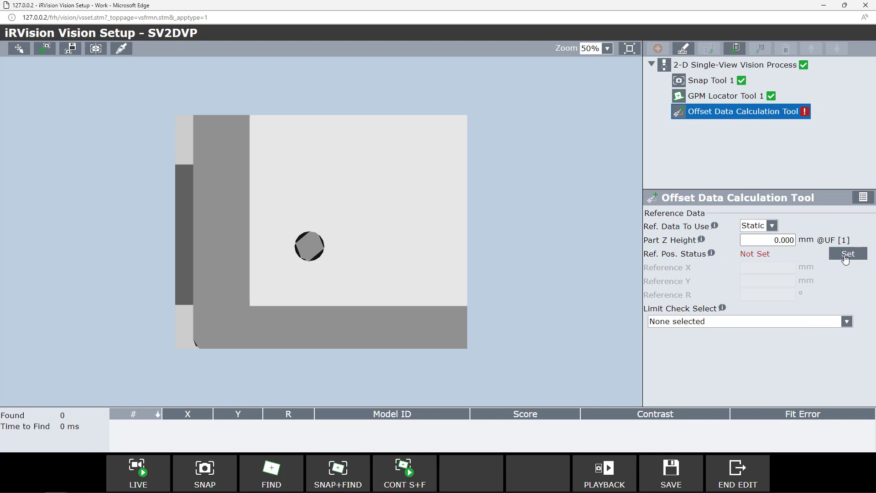
left_click(846, 257)
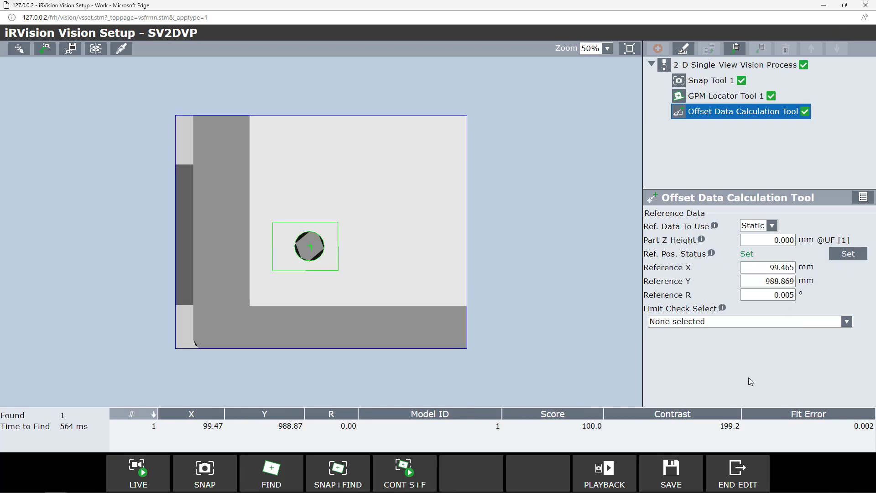
Save SV2DVP, end its editing and close the Vision Setup window to return to the workcell.
left_click(684, 478)
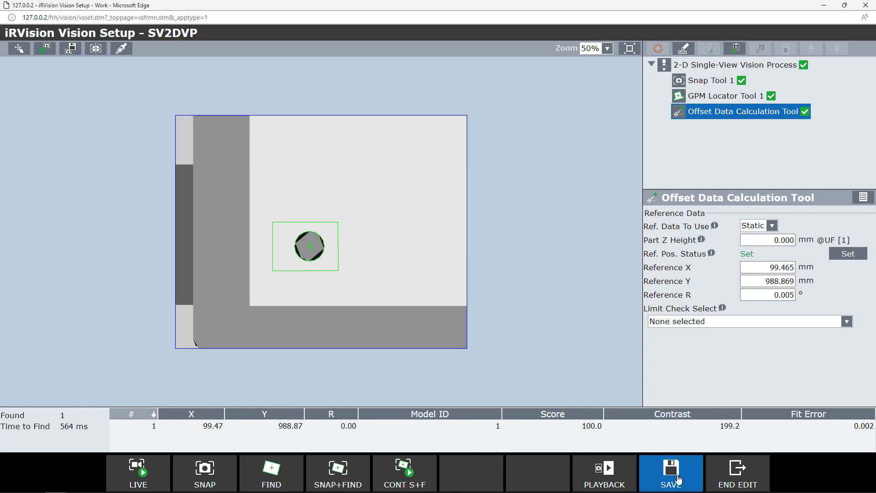
left_click(730, 481)
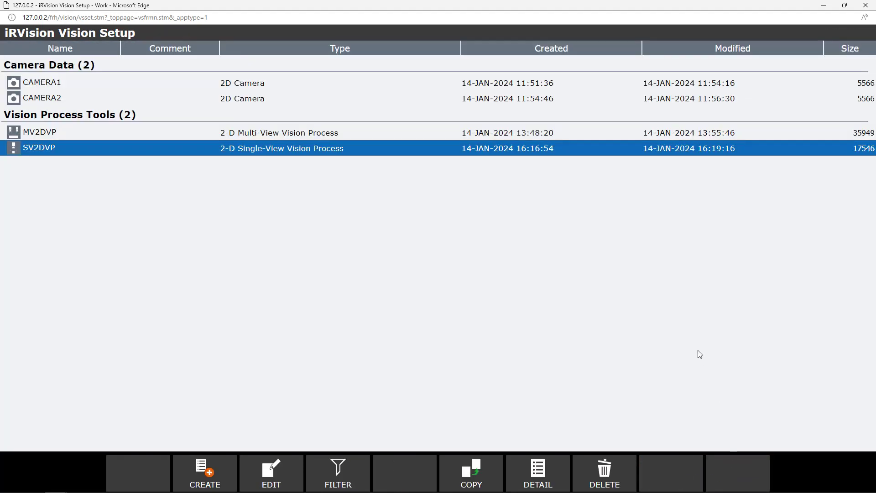
key("alt+F4")
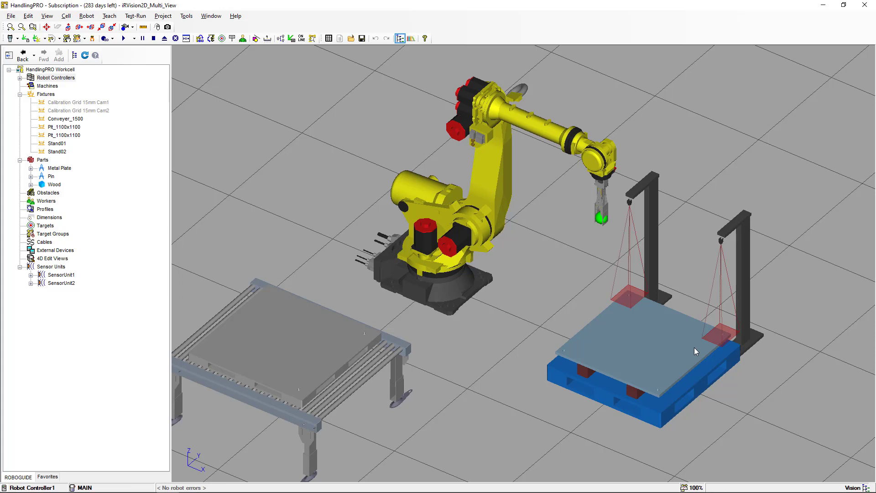
Open the MAIN program on the robot's teach pendant.
scroll(694, 351, "up", 1)
scroll(695, 348, "down", 3)
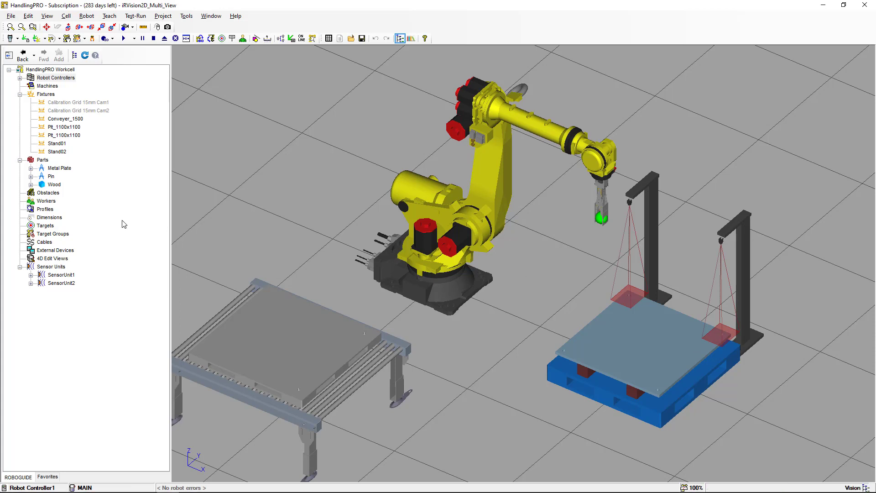
left_click(10, 38)
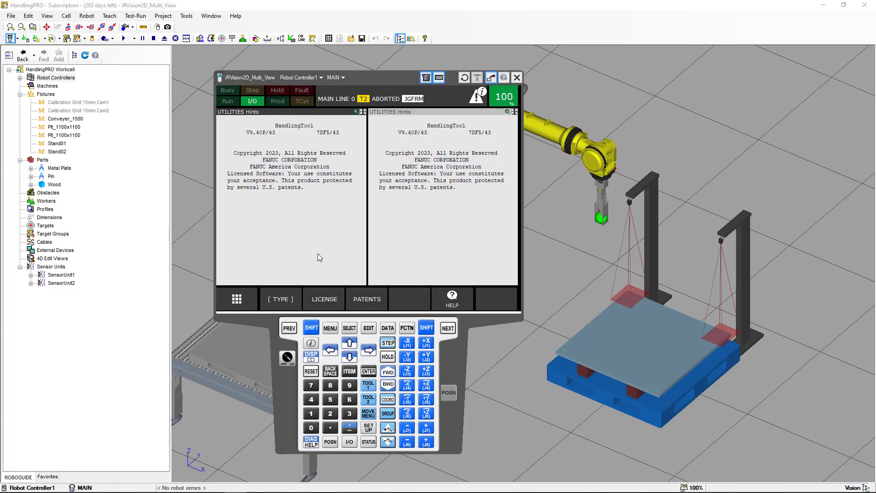
left_click(350, 327)
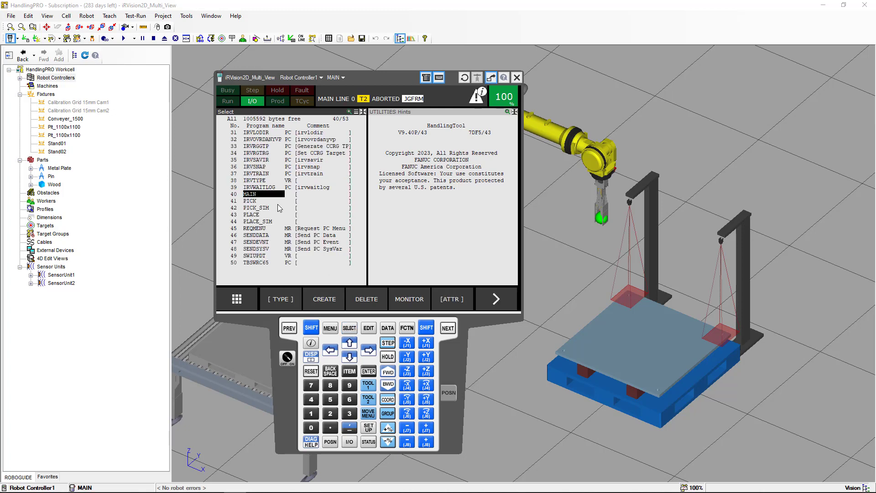
left_click(369, 370)
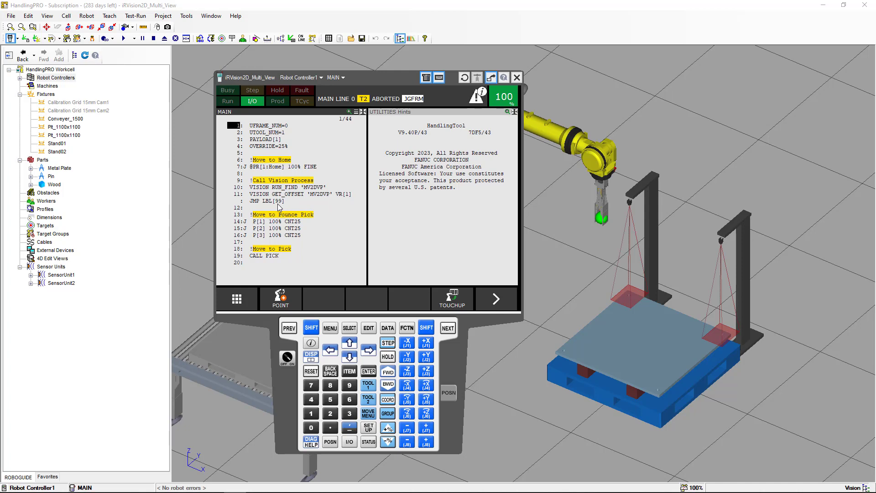
Review MAIN's home move, MV2DVP vision calls, pounce moves and the PICK call, ending at line 19.
left_click(244, 218)
left_click(351, 357)
left_click(351, 357)
left_click(351, 358)
left_click(352, 359)
left_click(351, 358)
left_click(351, 358)
left_click(351, 358)
left_click(352, 359)
left_click(352, 359)
left_click(352, 358)
left_click(352, 358)
left_click(352, 358)
left_click(353, 344)
left_click(354, 345)
left_click(354, 345)
left_click(353, 344)
left_click(353, 345)
left_click(353, 344)
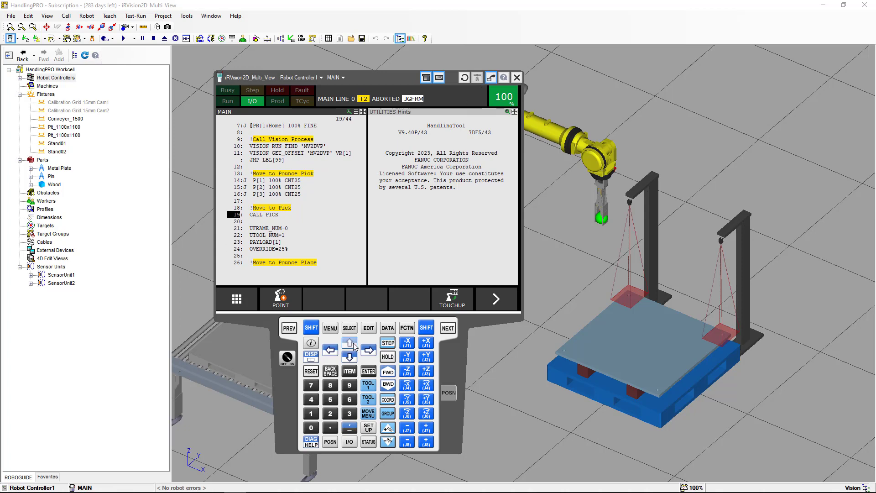
Examine the PICK and PLACE programs called from MAIN, followed by MAIN's closing home move and LBL[99] section.
left_click(369, 370)
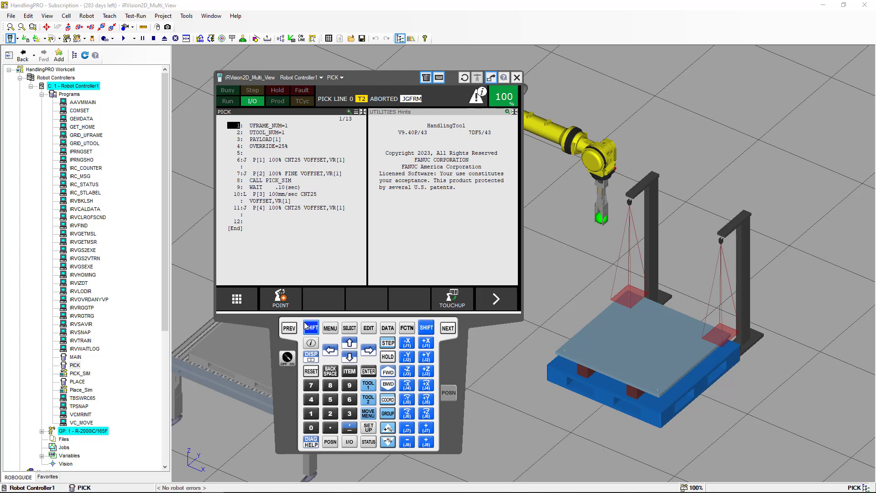
left_click(290, 329)
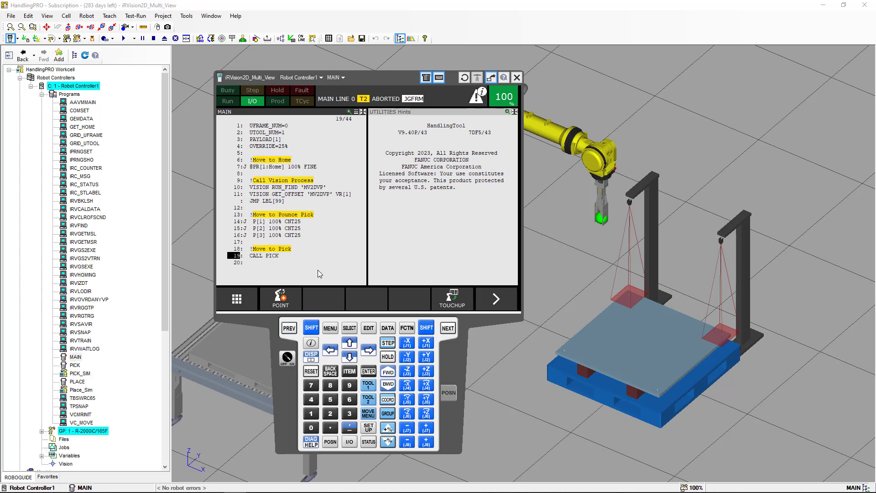
left_click_drag(349, 358, 351, 346)
left_click(351, 346)
left_click(368, 371)
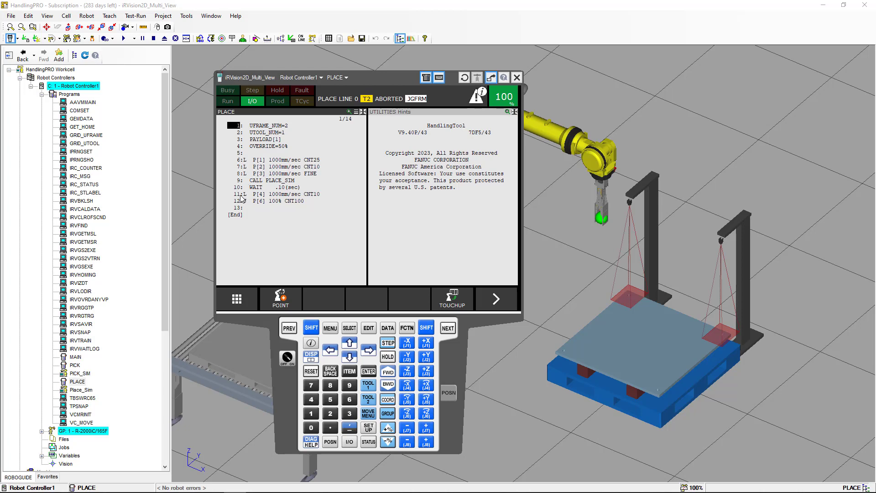
left_click(290, 328)
left_click(349, 357)
left_click(350, 357)
left_click(349, 357)
left_click(350, 358)
left_click(349, 357)
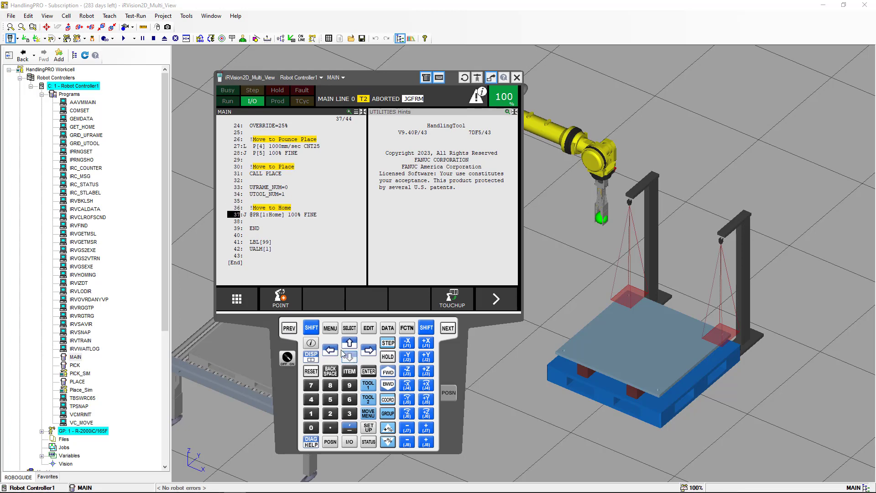
Return the cursor to line 1 of MAIN, enable single-step mode and move the teach pendant clear of the robot.
left_click(312, 328)
left_click(350, 343)
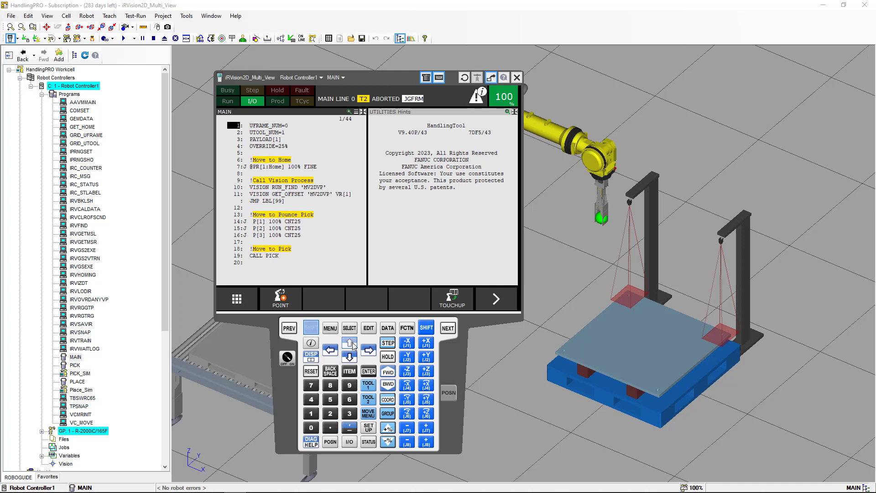
left_click(388, 343)
left_click_drag(396, 78, 241, 68)
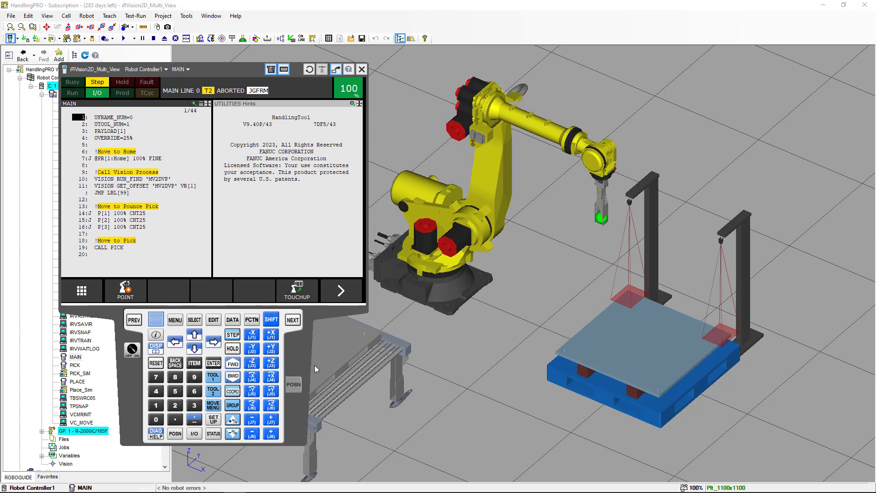
Step MAIN forward from line 1 through the home move and the MV2DVP RUN_FIND call to line 11.
left_click(233, 364)
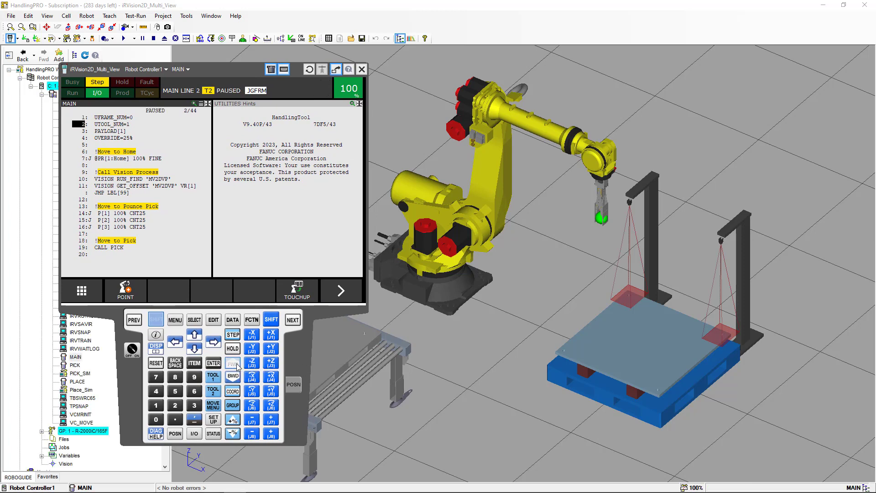
left_click(237, 365)
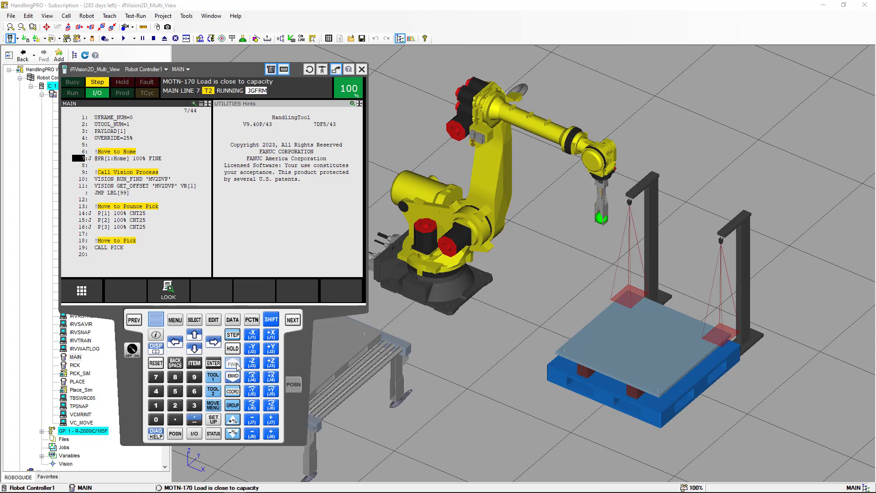
left_click(237, 364)
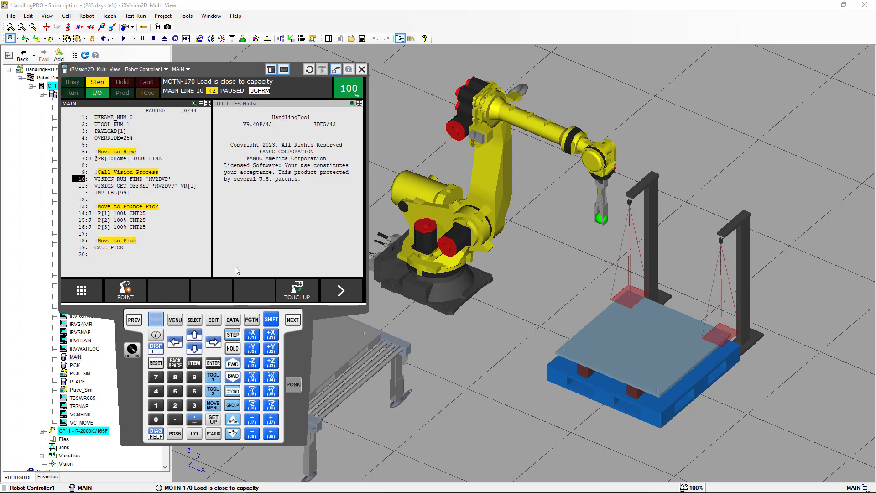
left_click(231, 364)
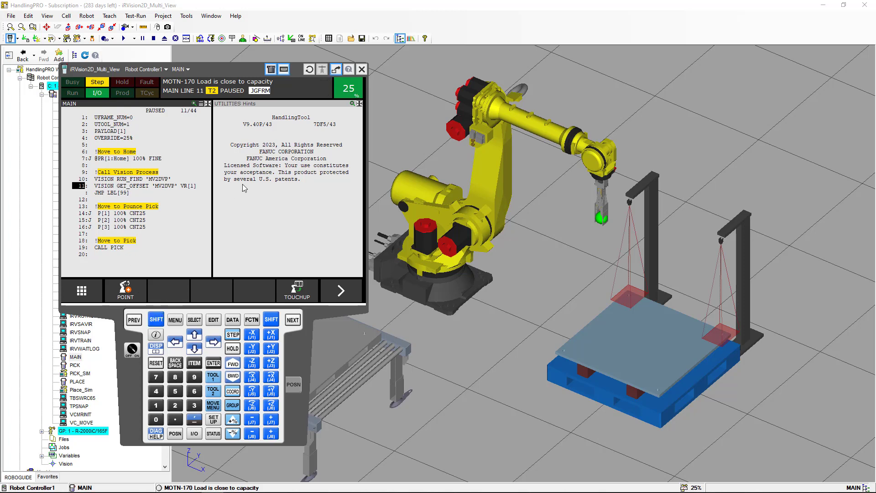
Display the details of vision register VR[1] in the second pane beside the MAIN program.
left_click(275, 108)
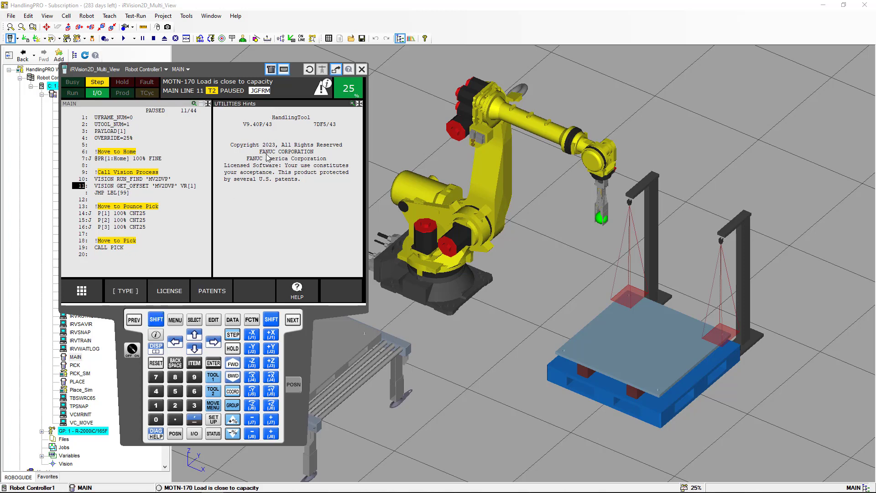
left_click(232, 319)
left_click(132, 291)
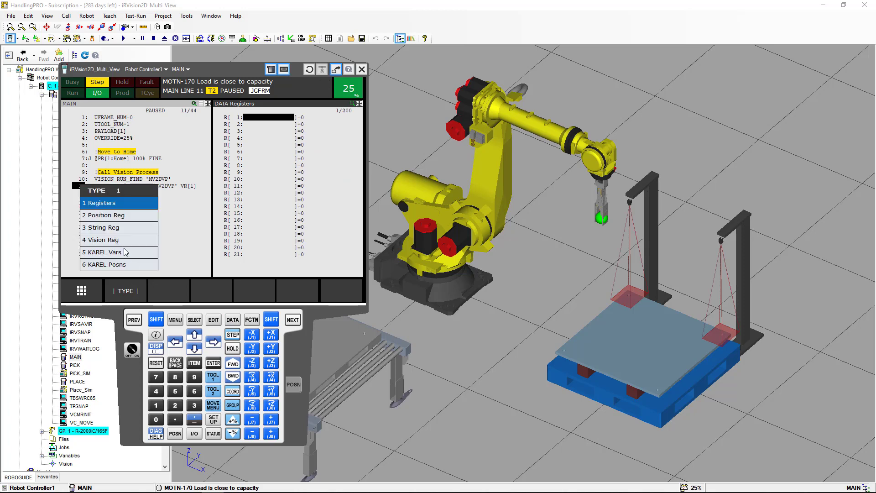
left_click(127, 241)
left_click(249, 294)
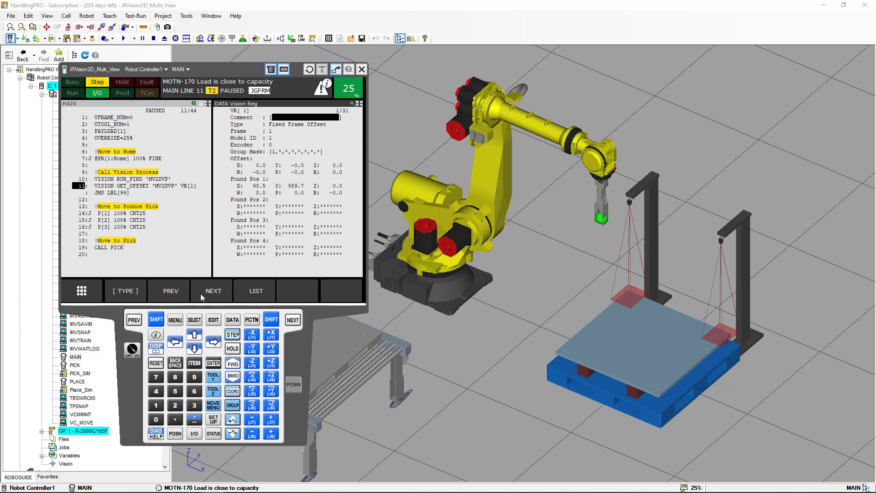
Return focus to MAIN and execute the GET_OFFSET instruction on line 11 to load the MV2DVP offset into VR[1].
left_click(157, 110)
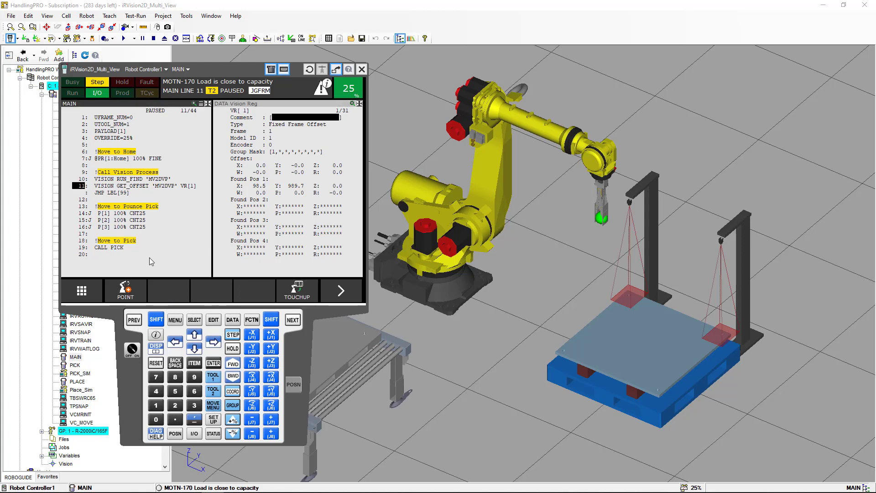
left_click(156, 320)
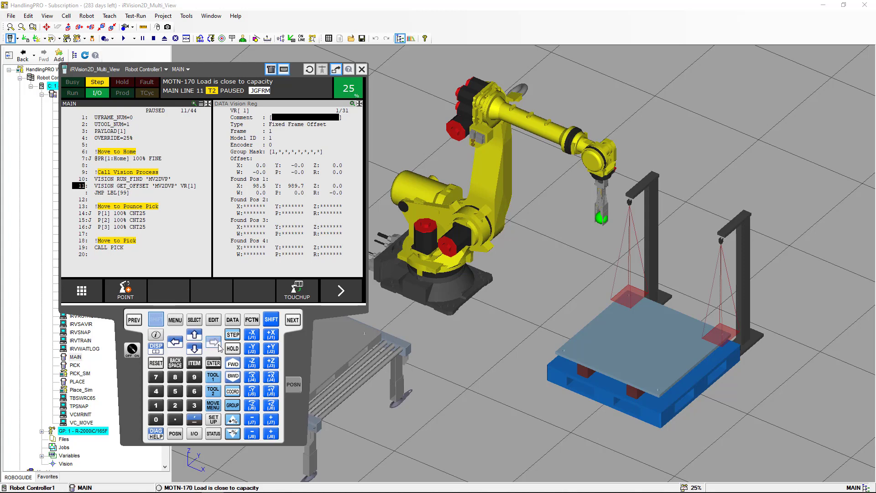
left_click(233, 363)
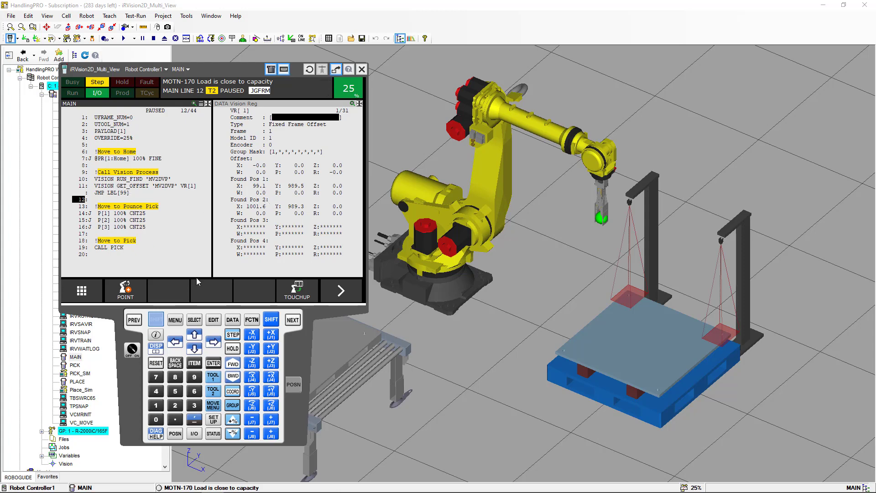
Step MAIN through pounce pick moves P[1], P[2] and P[3], and enter the called PICK program.
left_click(234, 364)
left_click(233, 363)
left_click(233, 363)
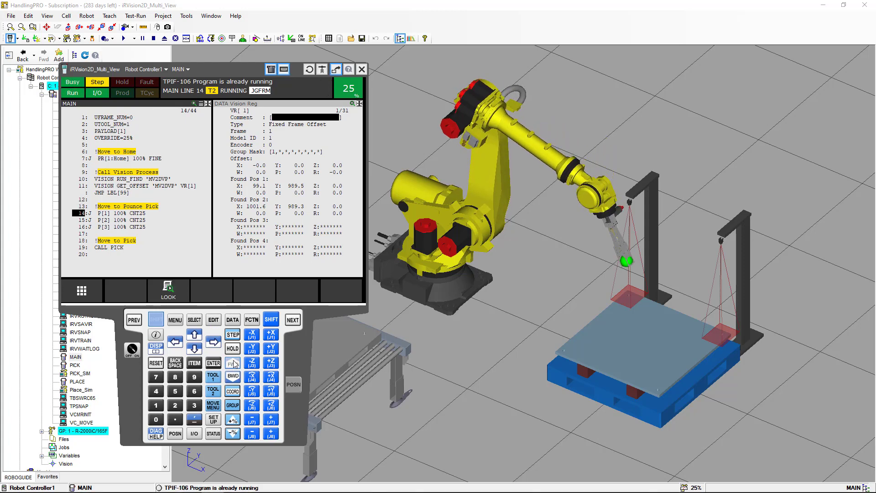
left_click(233, 364)
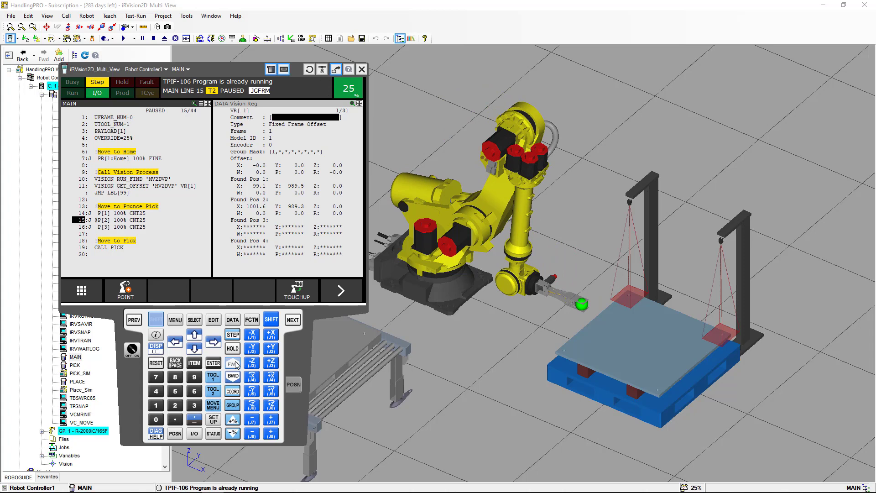
left_click(235, 364)
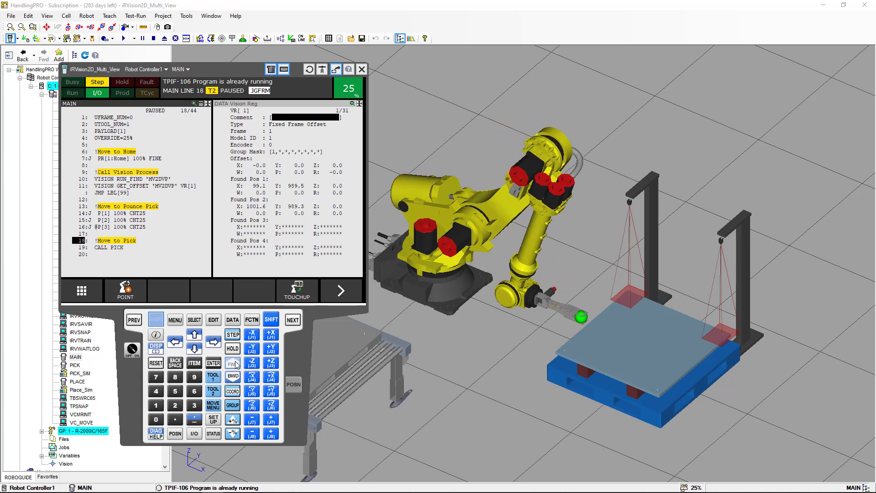
left_click(235, 364)
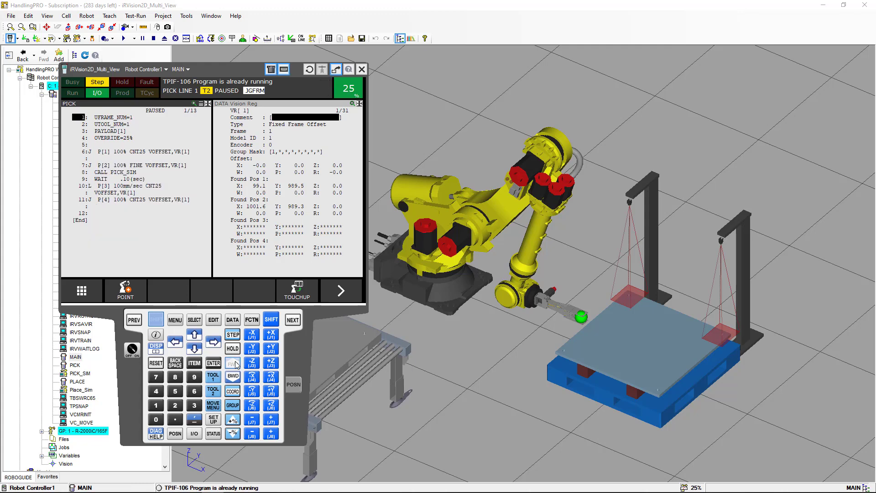
Step PICK through its frame, payload and override settings and the vision-offset moves to P[1] and P[2].
left_click(235, 363)
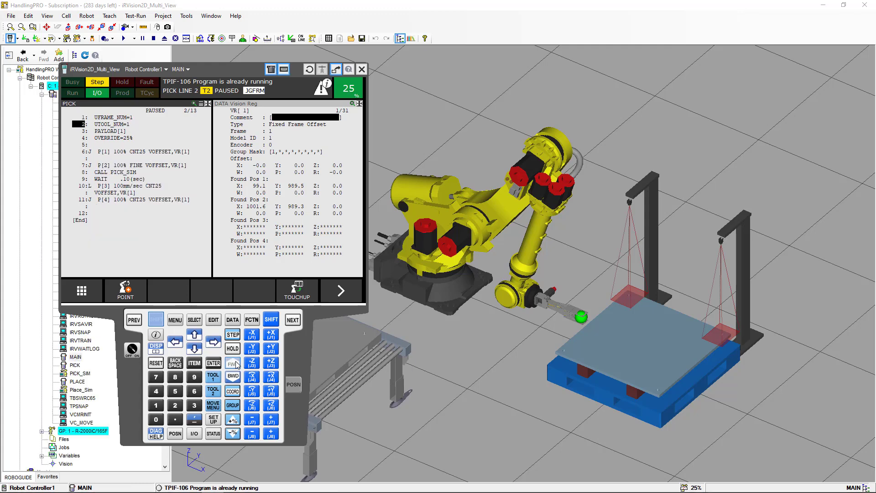
left_click(236, 364)
left_click(236, 364)
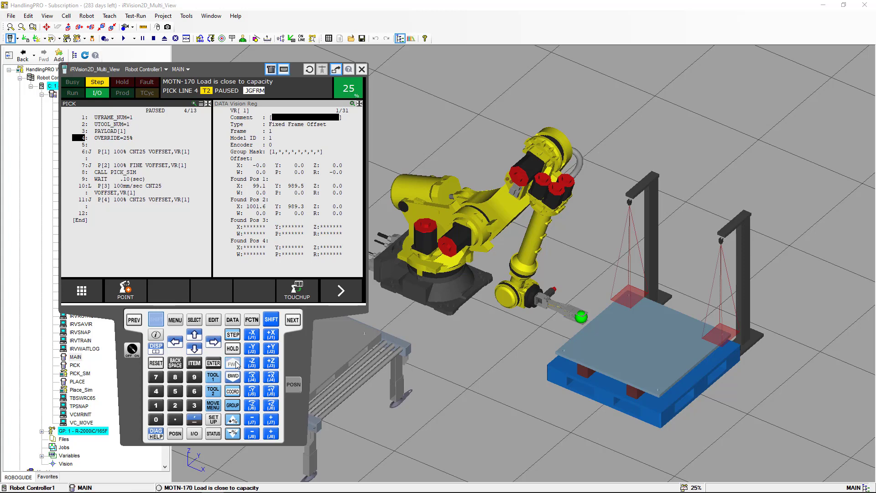
left_click(235, 363)
left_click(236, 363)
left_click(233, 365)
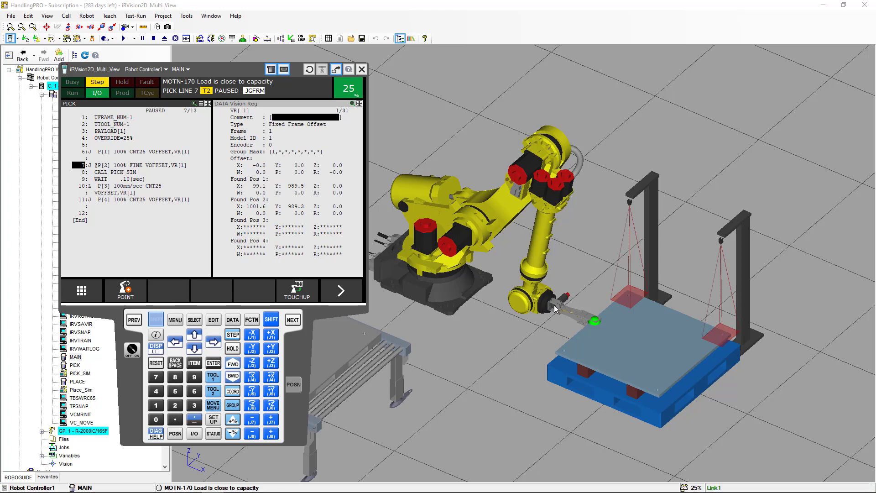
Minimize the teach pendant and make the Metal Plate on tool UT: 1 (Eoat1) visible at teach time.
right_click(130, 366)
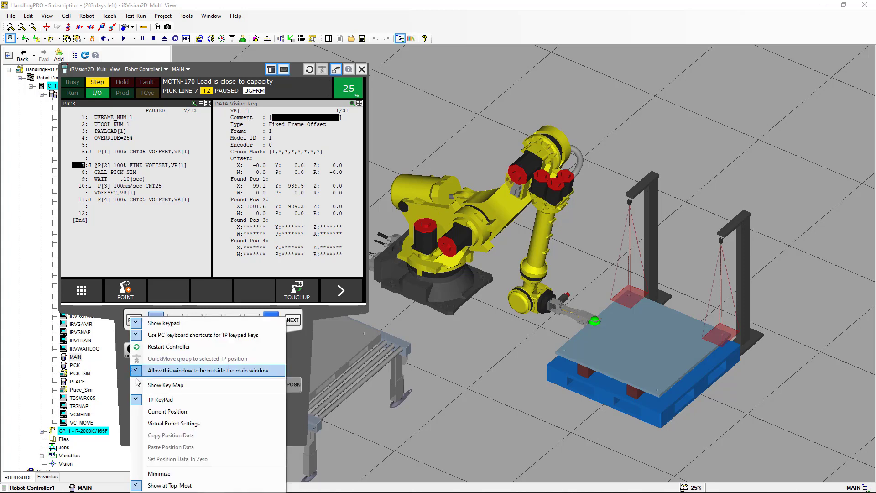
left_click(170, 473)
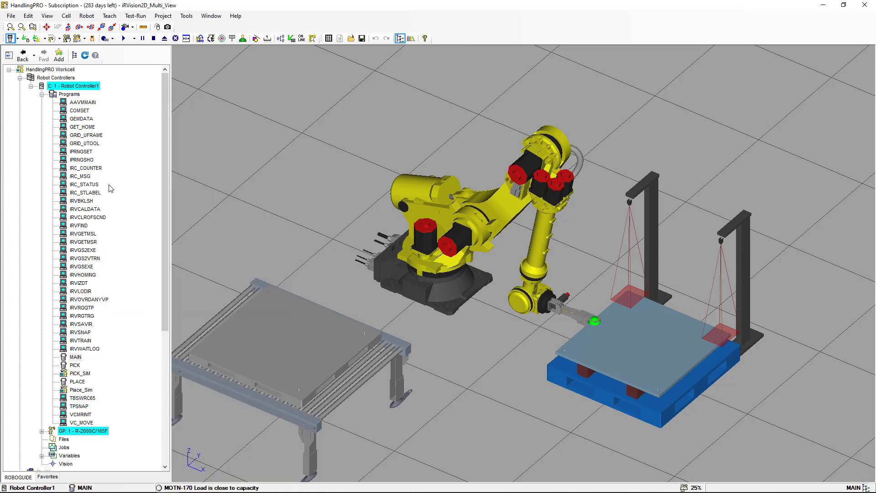
left_click(42, 94)
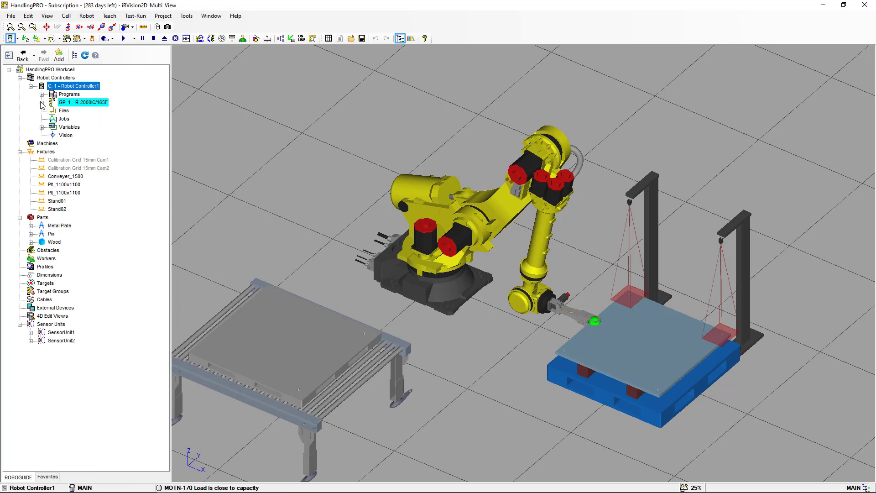
left_click(42, 103)
left_click(52, 111)
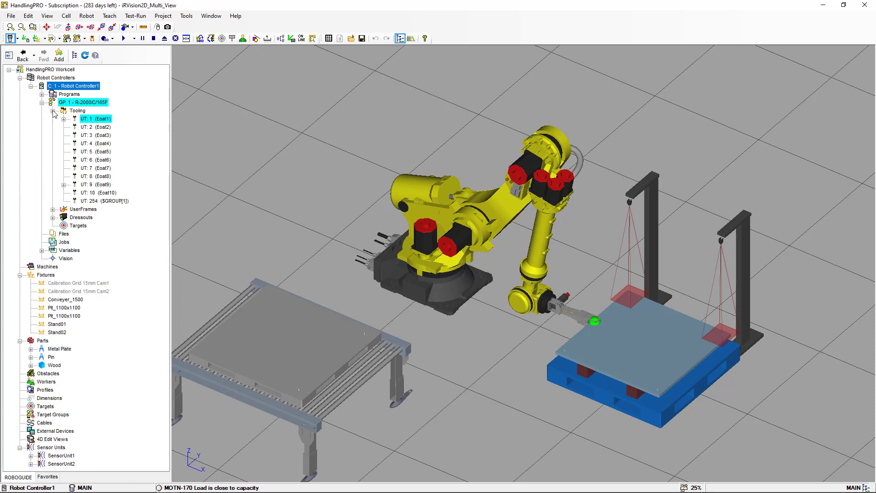
right_click(90, 119)
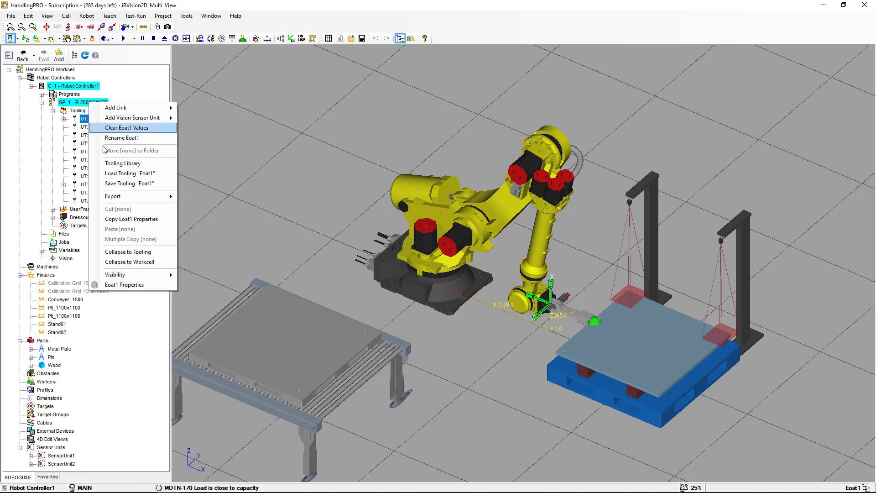
left_click(128, 290)
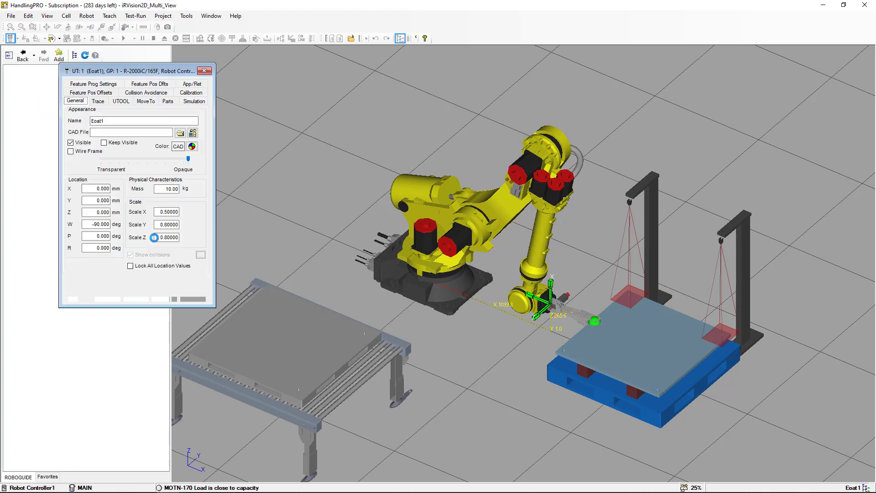
left_click(168, 101)
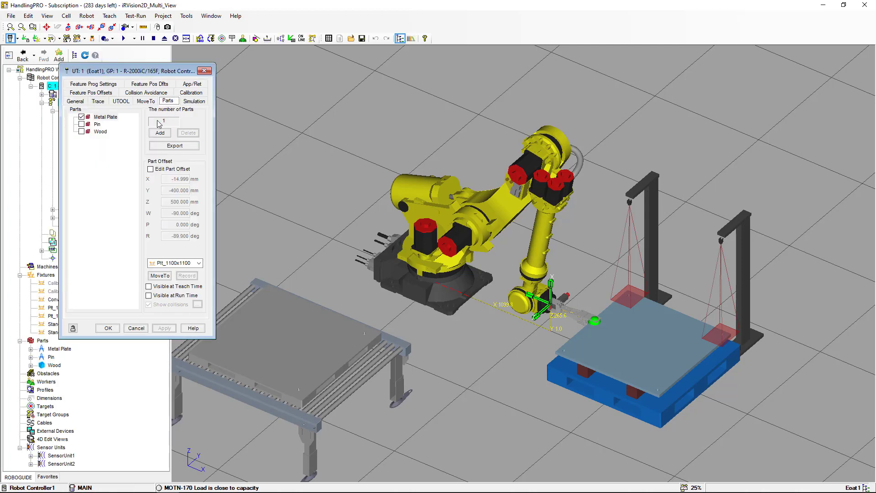
left_click(148, 286)
left_click(164, 328)
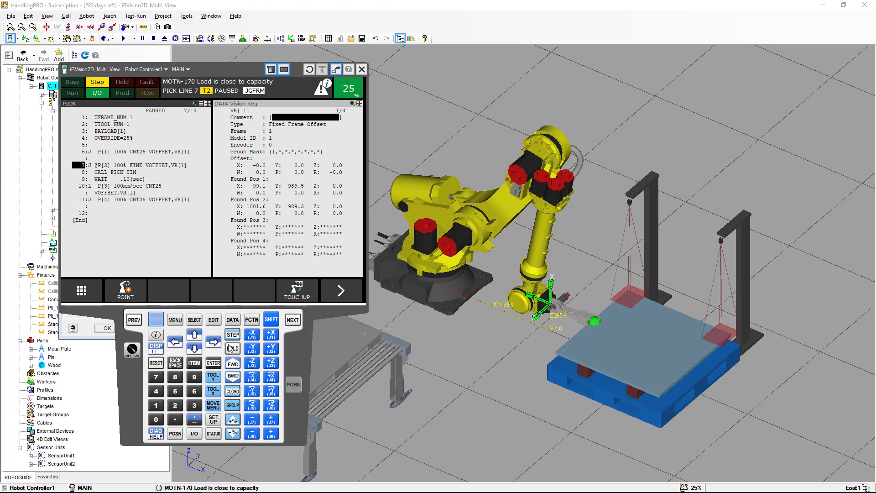
Step PICK through the PICK_SIM call, the wait and the vision-offset retreat moves to P[3] and P[4].
left_click(233, 364)
left_click(234, 365)
left_click(234, 364)
left_click(234, 365)
left_click(233, 365)
left_click(234, 365)
left_click(234, 365)
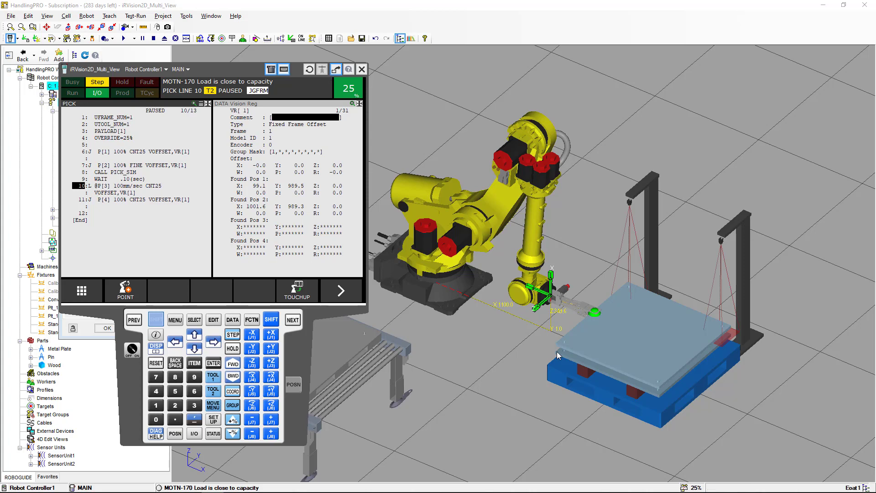
left_click(237, 369)
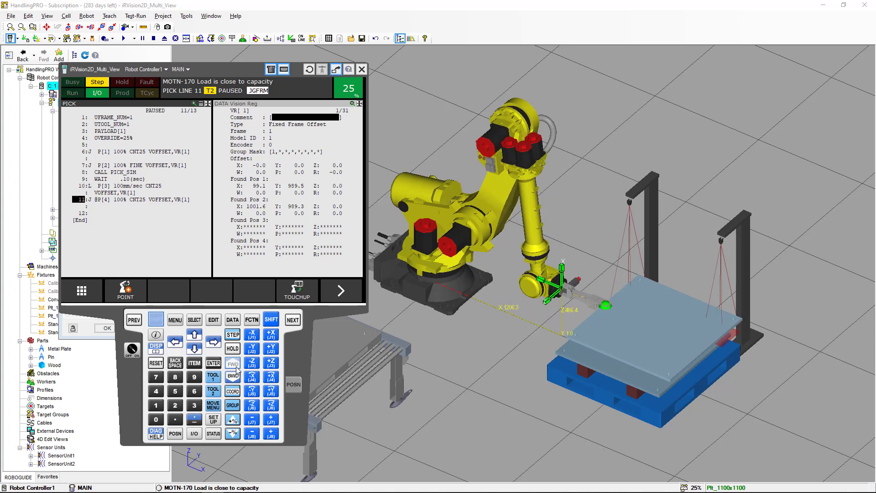
Finish PICK and step MAIN through the frame settings and pounce place move P[4] to line 28.
left_click(237, 368)
left_click(237, 368)
left_click(236, 368)
left_click(237, 368)
left_click(237, 368)
left_click(237, 368)
left_click(237, 368)
left_click(236, 368)
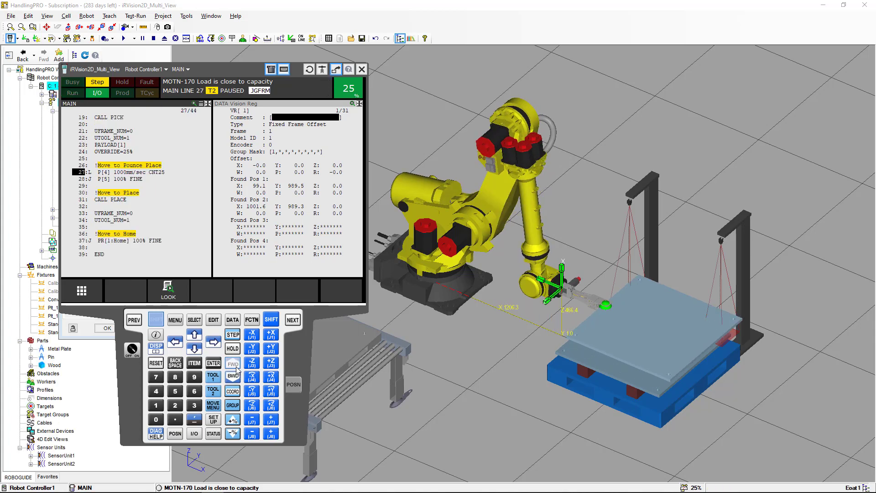
left_click(236, 368)
left_click(236, 368)
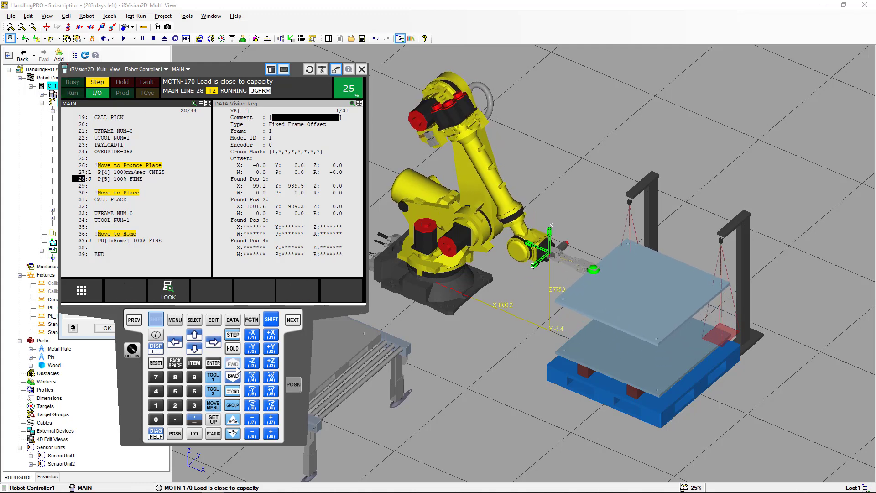
Step into PLACE as far as the P[3] move on line 8, and minimize the teach pendant to expose the conveyor.
left_click(236, 368)
left_click(236, 367)
left_click(236, 367)
left_click(236, 367)
left_click(236, 368)
left_click(236, 368)
left_click(236, 368)
left_click(236, 368)
left_click(236, 368)
left_click(236, 367)
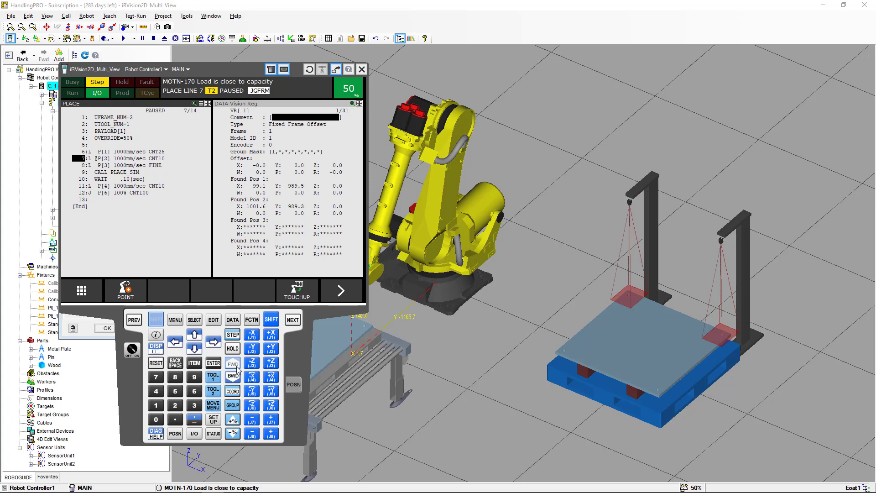
left_click(236, 368)
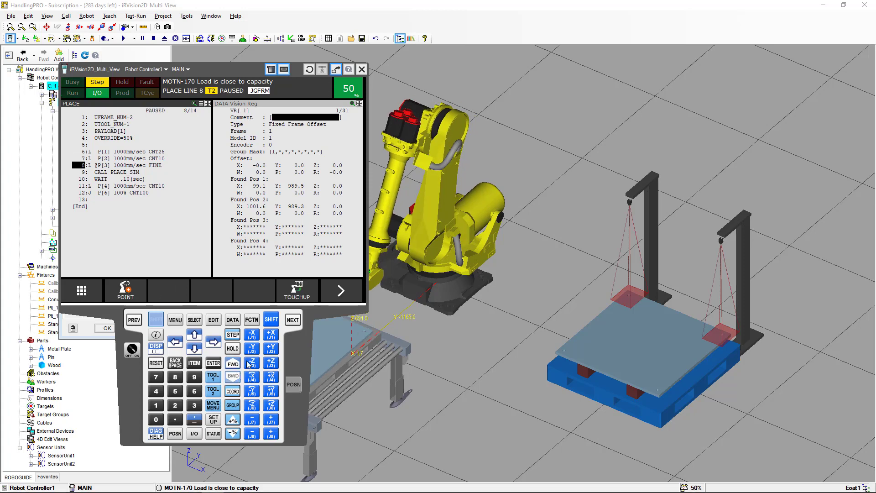
right_click(127, 391)
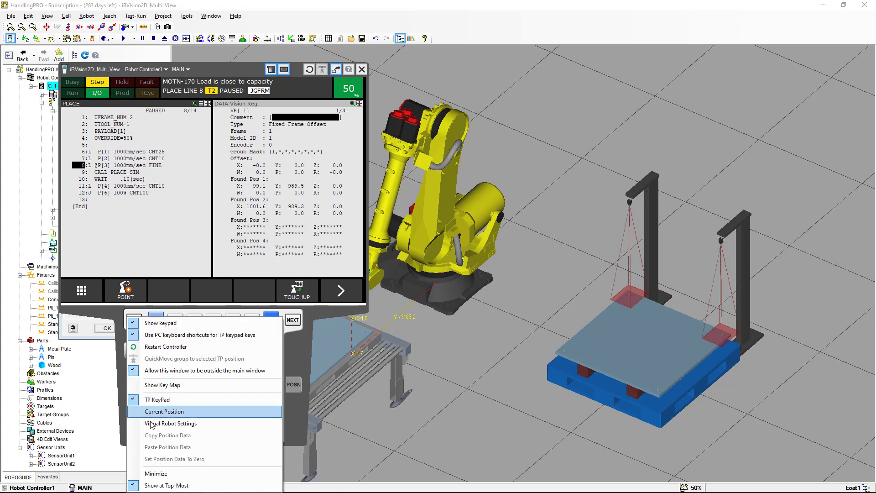
left_click(173, 474)
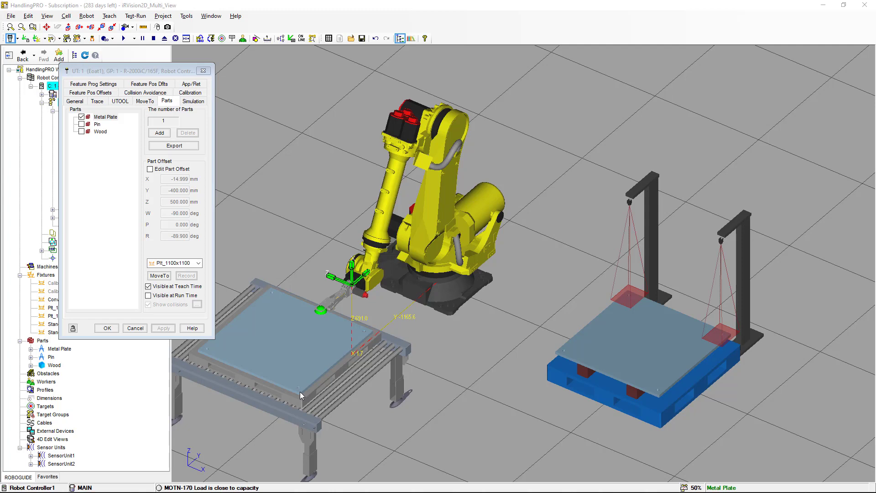
Step PLACE through the PLACE_SIM call, the wait, the P[4] retreat on line 11 and the P[6] move on line 12.
left_click(230, 365)
left_click(227, 365)
left_click(228, 365)
left_click(228, 365)
left_click(227, 365)
left_click(228, 365)
left_click(228, 366)
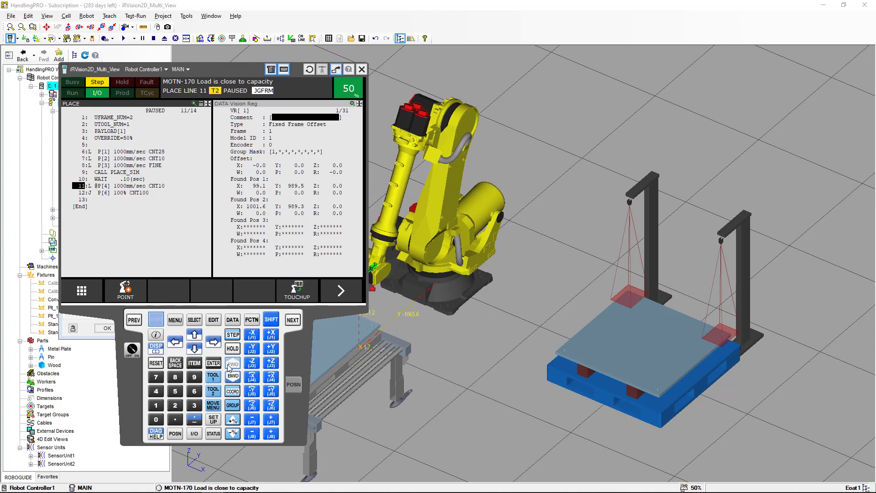
left_click(229, 365)
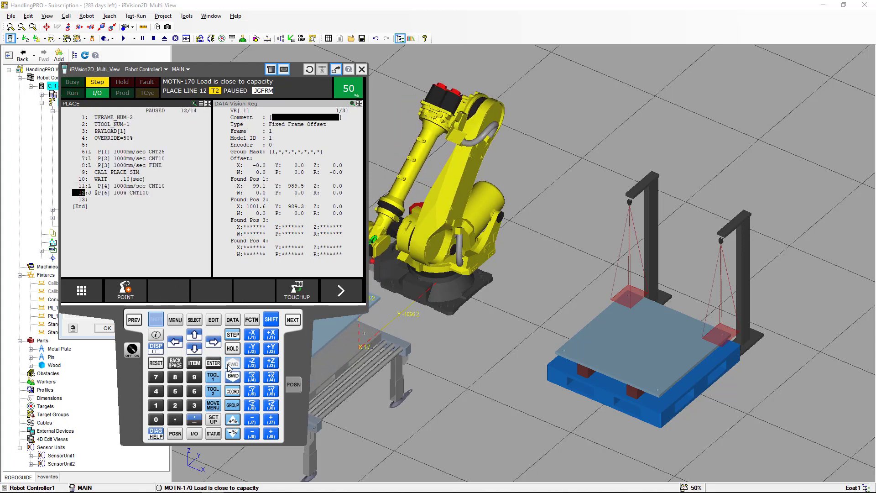
Finish PLACE and step MAIN through the UFRAME_NUM=0 and UTOOL_NUM=1 settings to line 36.
left_click(229, 365)
left_click(229, 365)
left_click(229, 365)
left_click(229, 365)
left_click(230, 365)
left_click(229, 365)
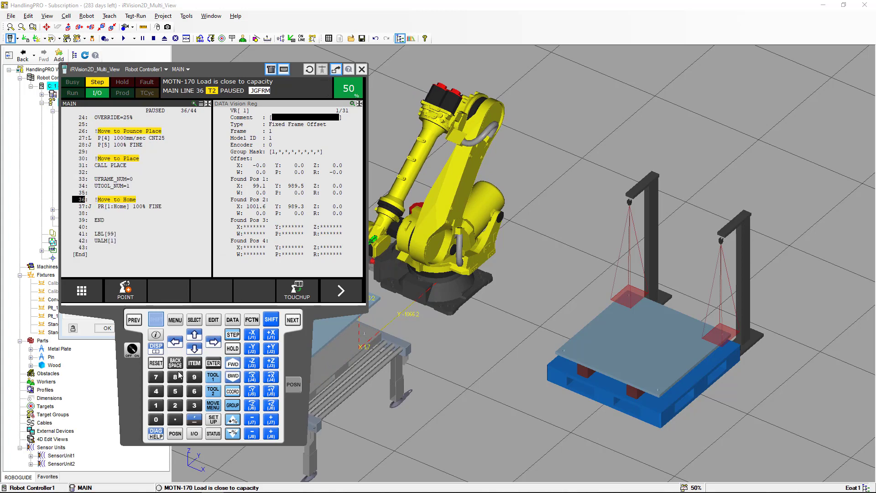
Turn off teach-time visibility of the Metal Plate on UT: 1 (Eoat1) and step MAIN through the PR[1:Home] move on line 37.
right_click(141, 382)
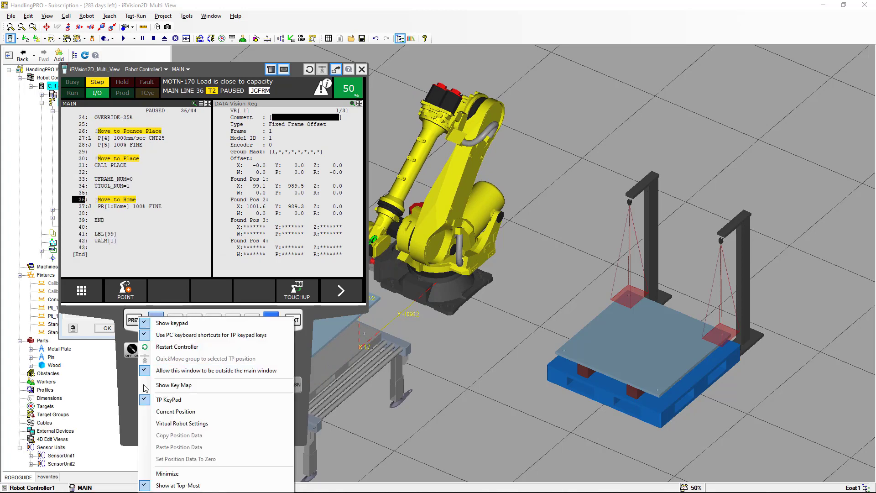
left_click(168, 474)
left_click(149, 286)
left_click(164, 325)
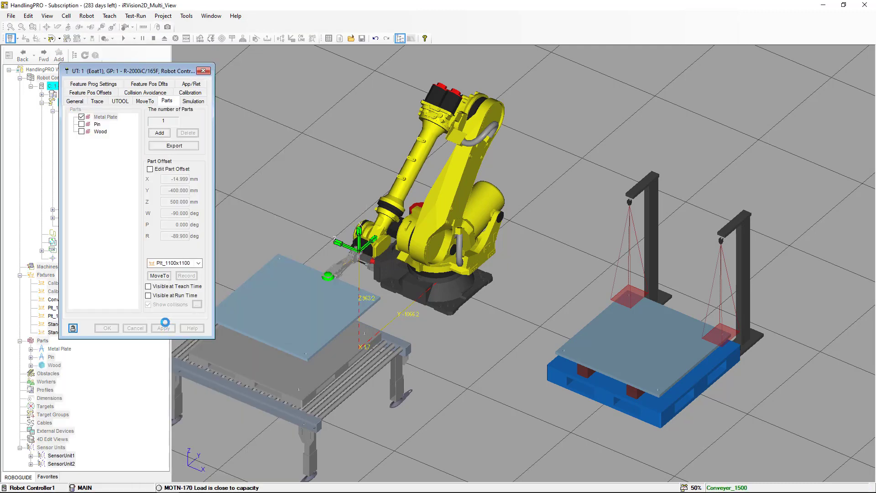
left_click(168, 492)
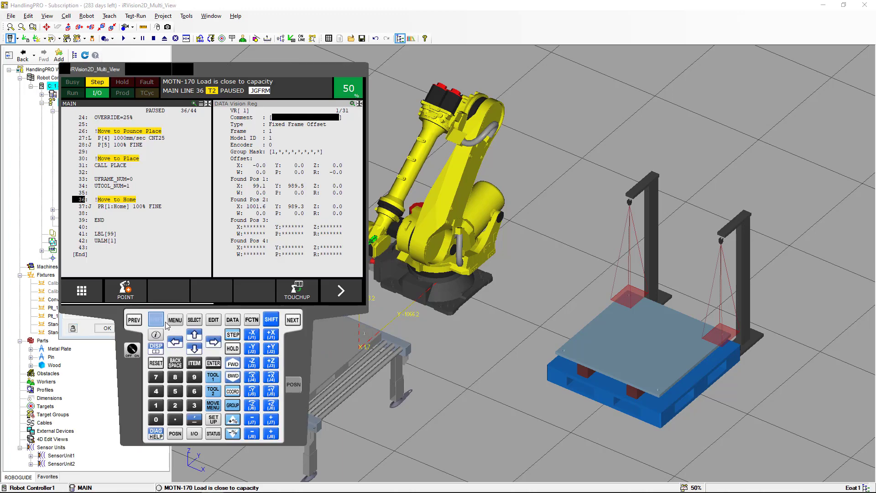
left_click(233, 365)
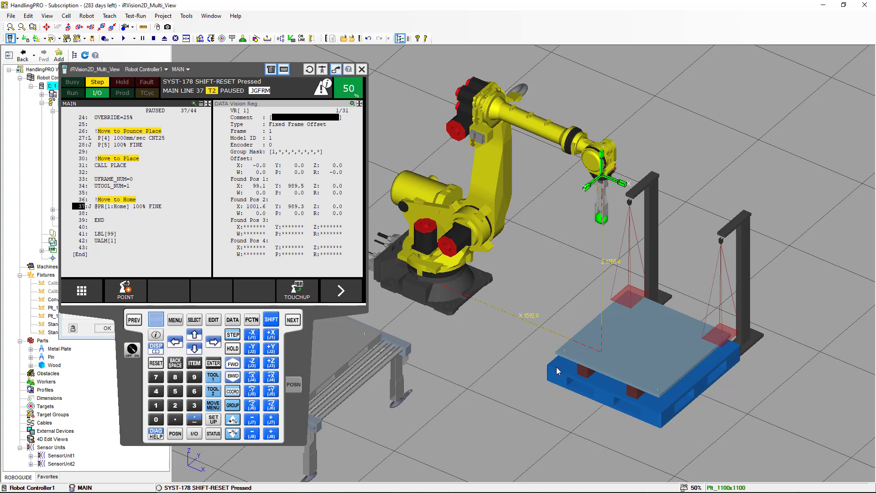
Shift the Metal Plate on the blue pallet Plt_1100x1100 to a part offset of about X -453 mm, Y -540 mm and apply it.
left_click(557, 369)
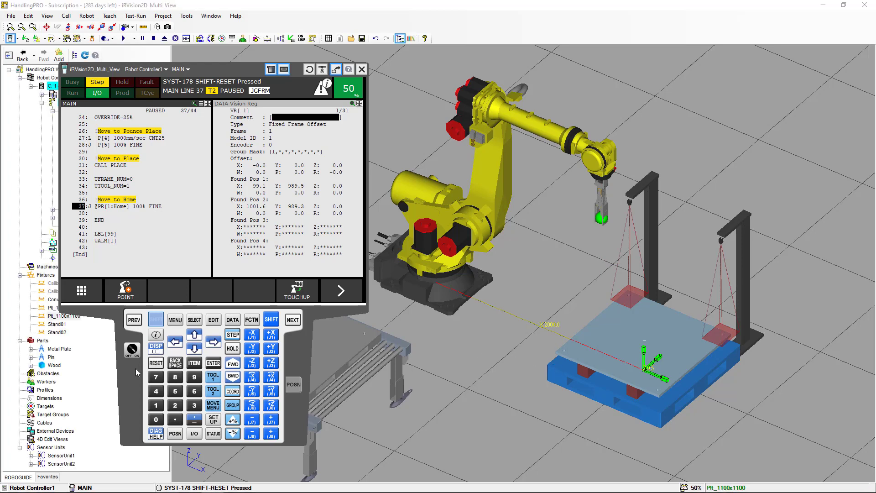
right_click(140, 413)
left_click(183, 473)
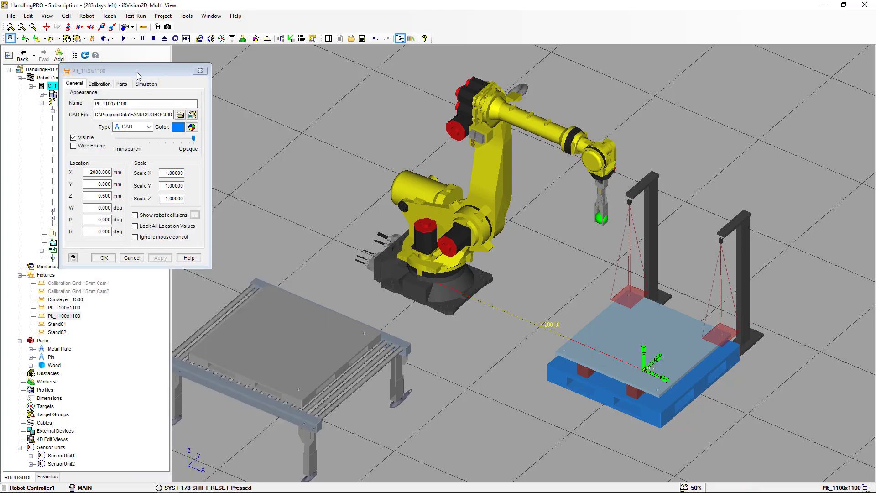
left_click(121, 84)
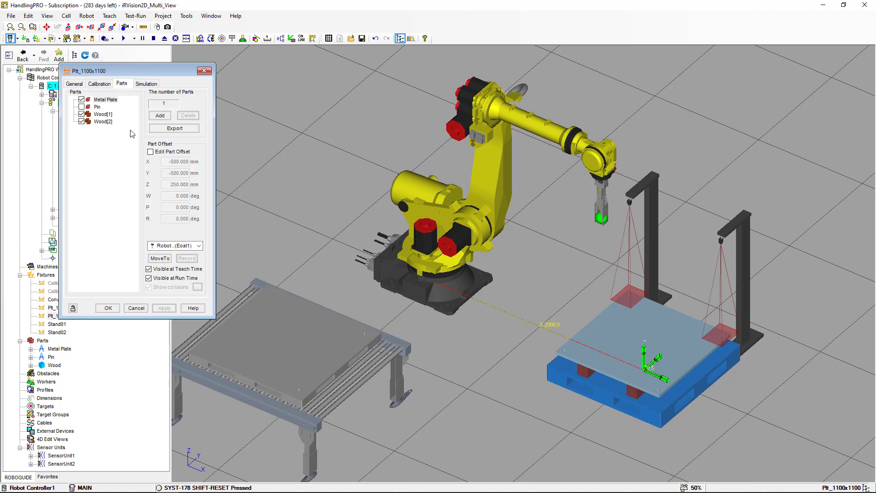
left_click(150, 152)
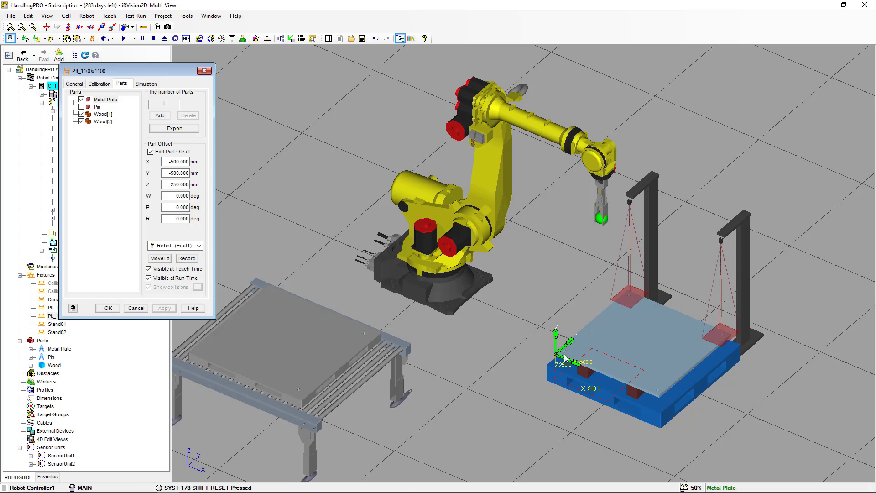
left_click_drag(566, 361, 567, 353)
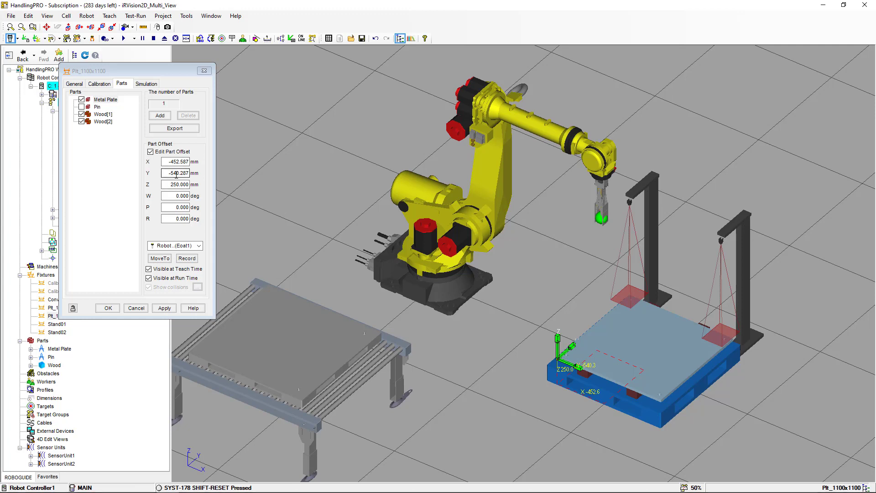
left_click(164, 308)
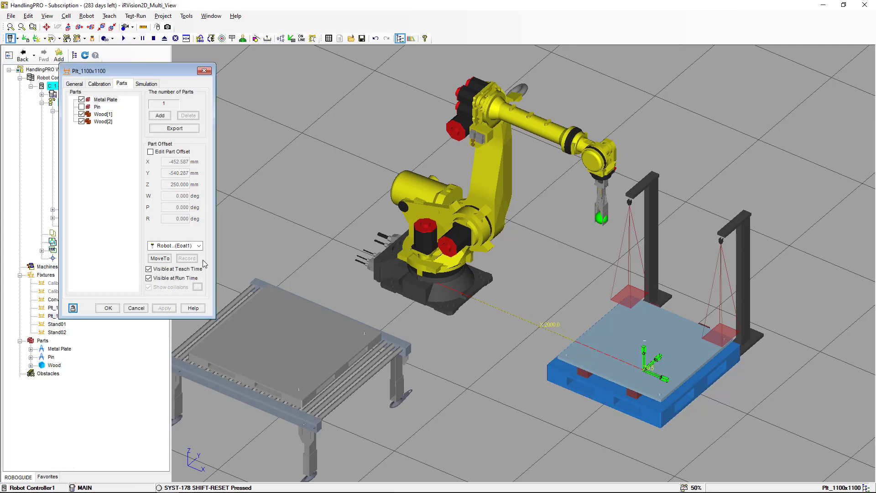
Step MAIN to its end, release the latched shift and disable the teach pendant.
key("alt+Tab")
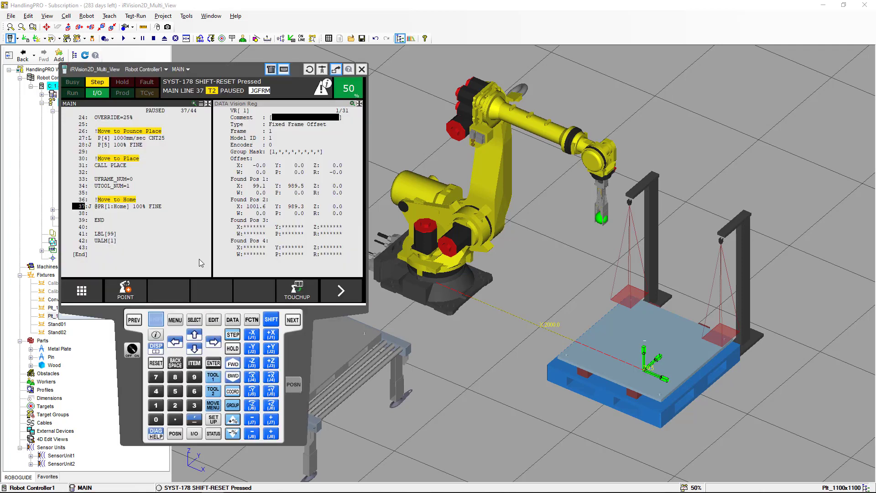
left_click(233, 364)
left_click(156, 319)
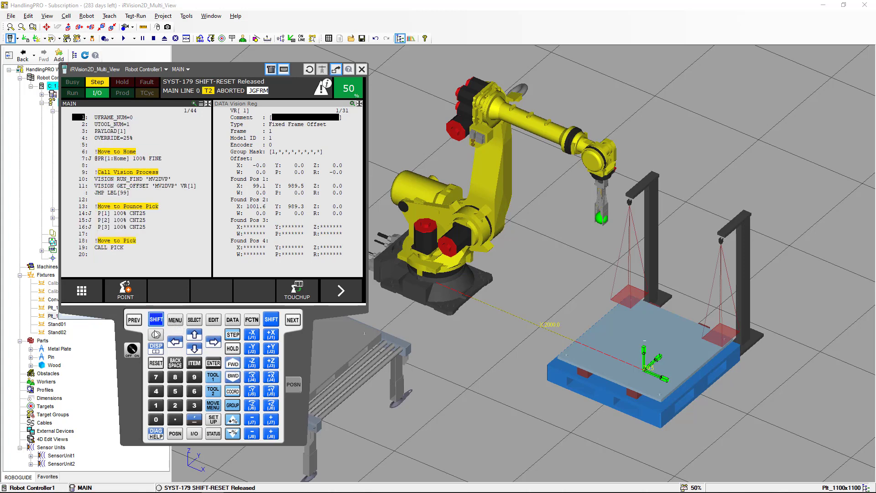
right_click(138, 365)
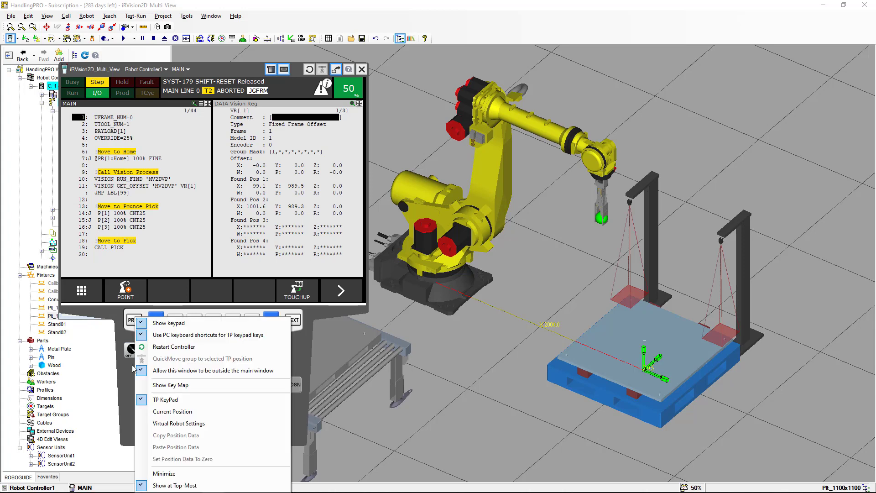
left_click(132, 350)
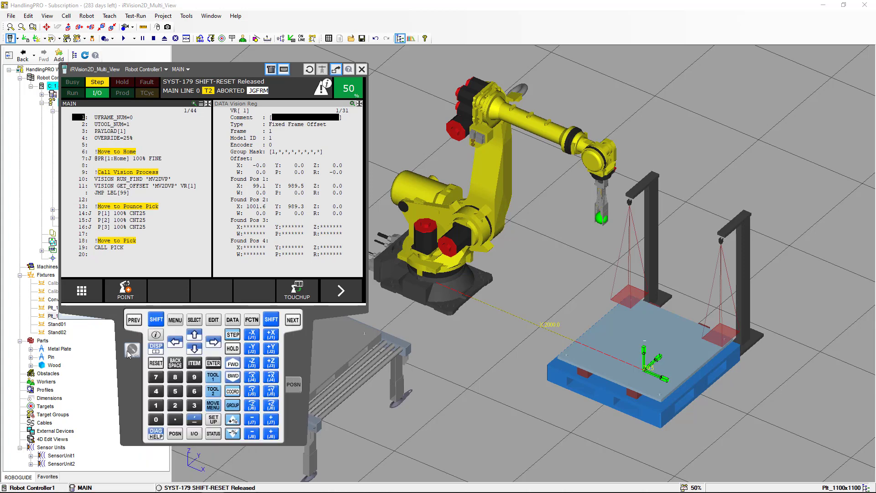
Clear the teach pendant and the pallet properties from view and run the MAIN simulation with the shifted plate.
right_click(130, 363)
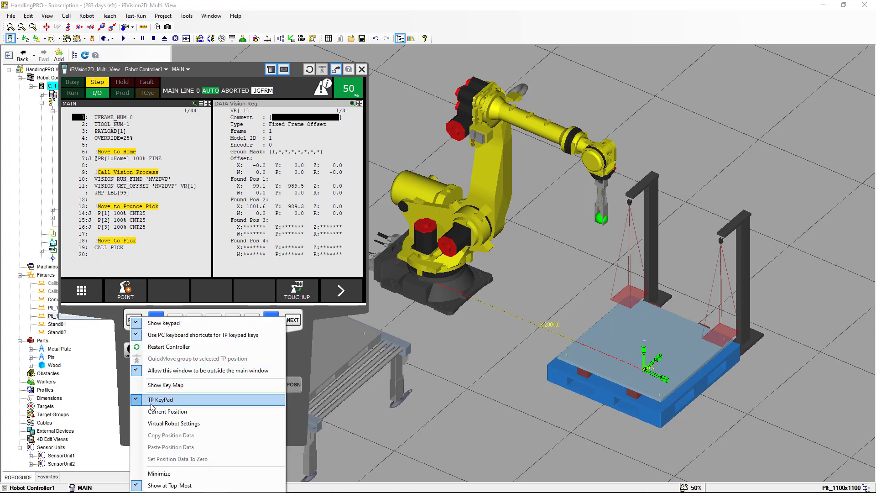
left_click(168, 472)
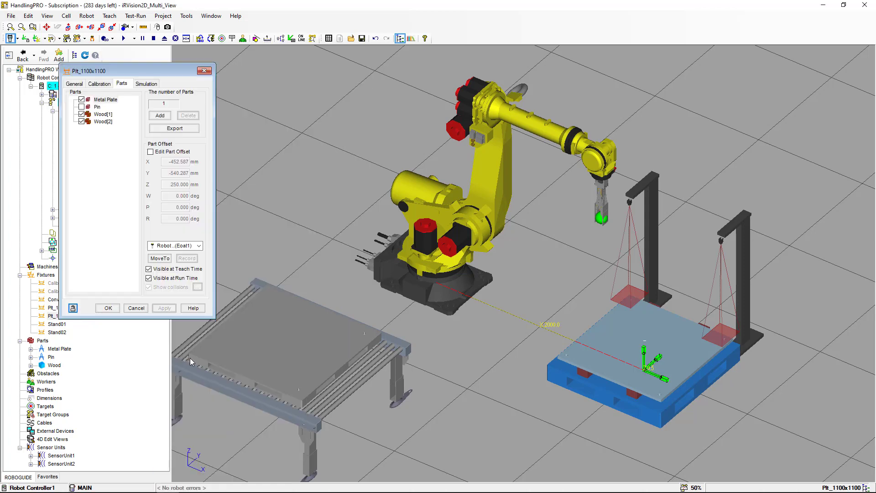
left_click(203, 71)
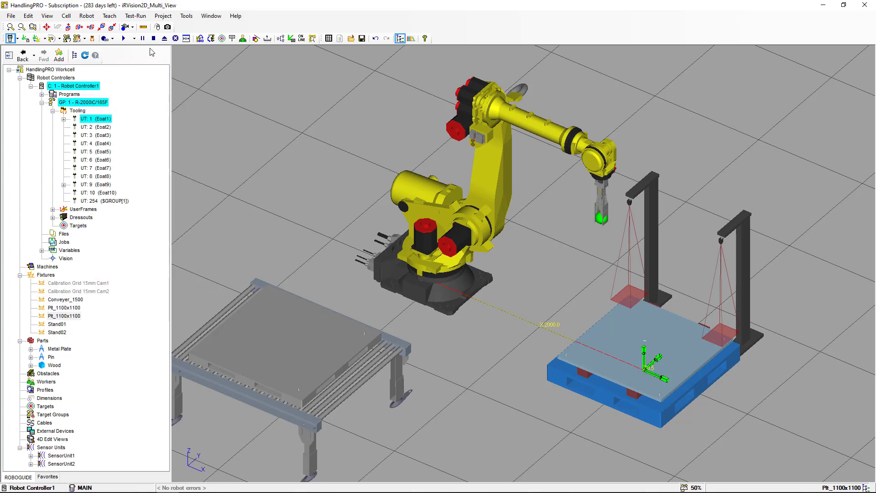
left_click(124, 39)
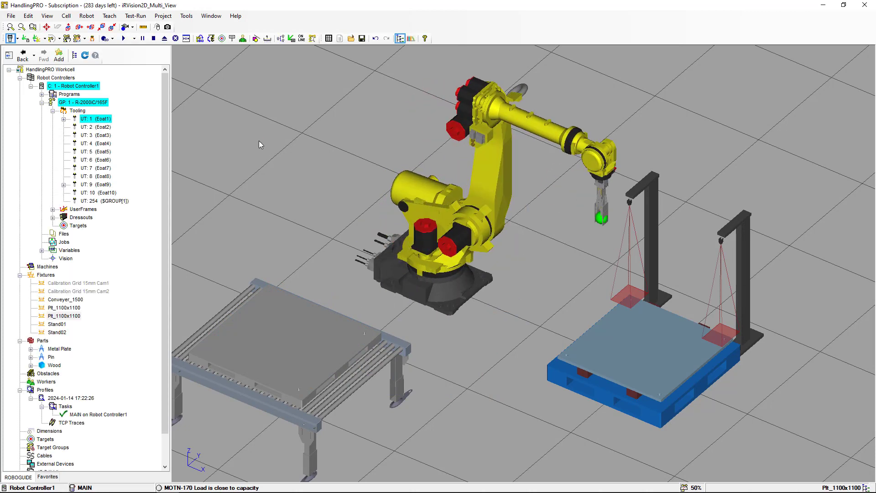
Enable the teach pendant and change the RUN_FIND vision process on line 10 of MAIN to SV2DVP.
key("alt+Tab")
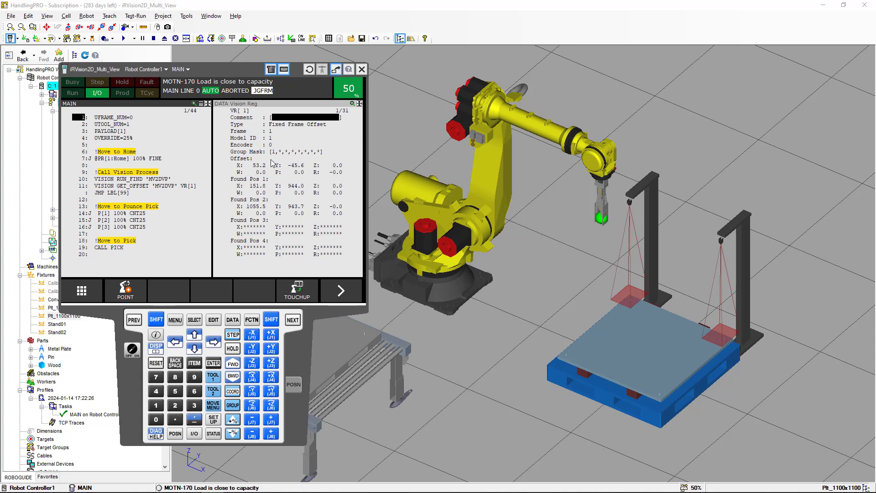
left_click(162, 183)
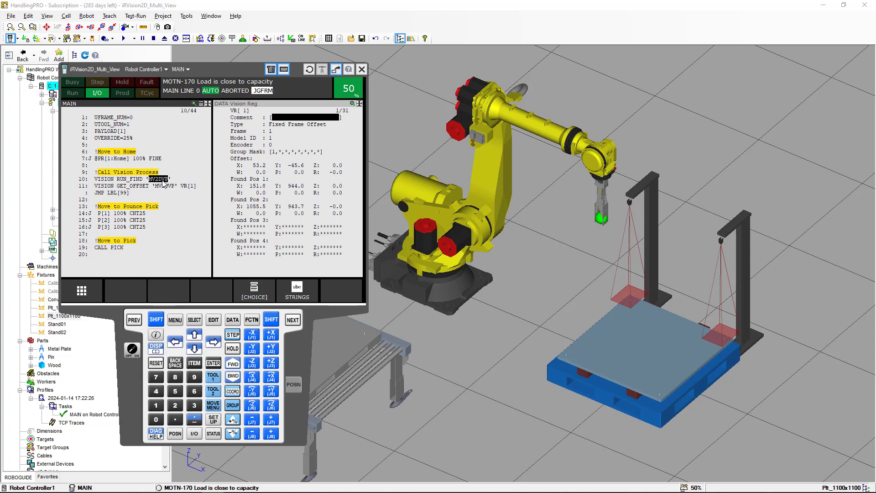
left_click(254, 290)
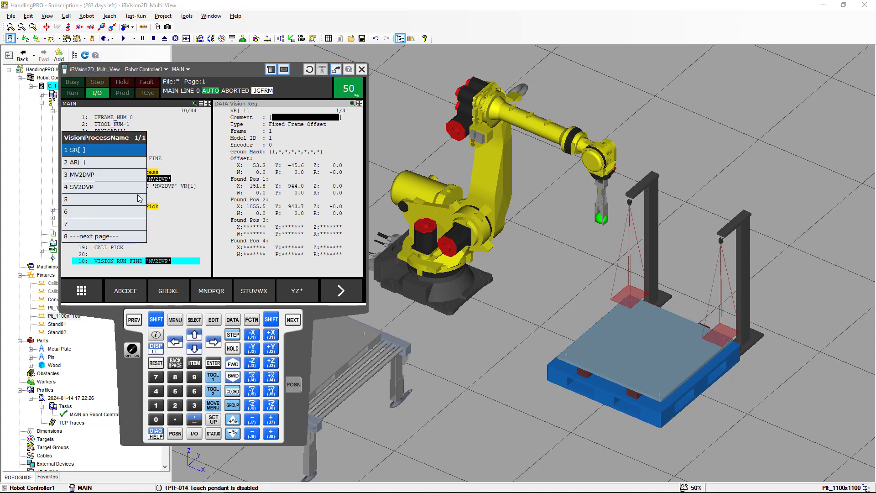
left_click(131, 348)
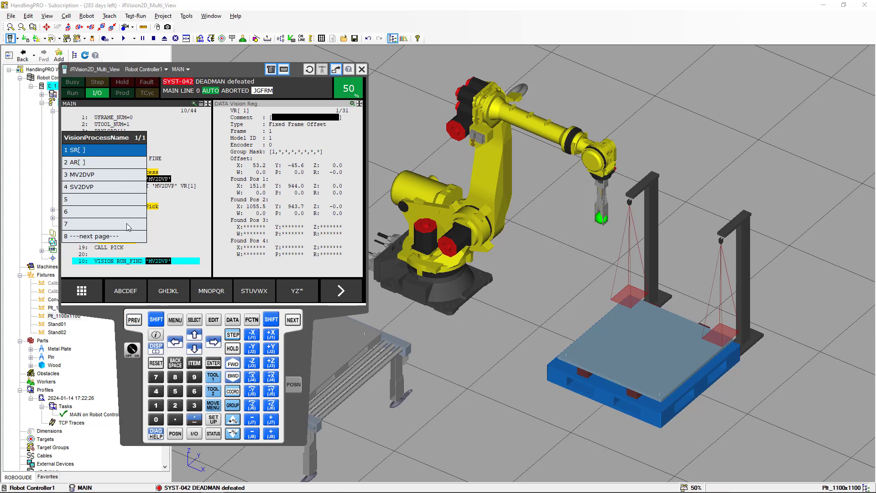
left_click(116, 187)
Change the GET_OFFSET vision process on line 11 to SV2DVP and return the cursor to line 1 of MAIN.
left_click(164, 186)
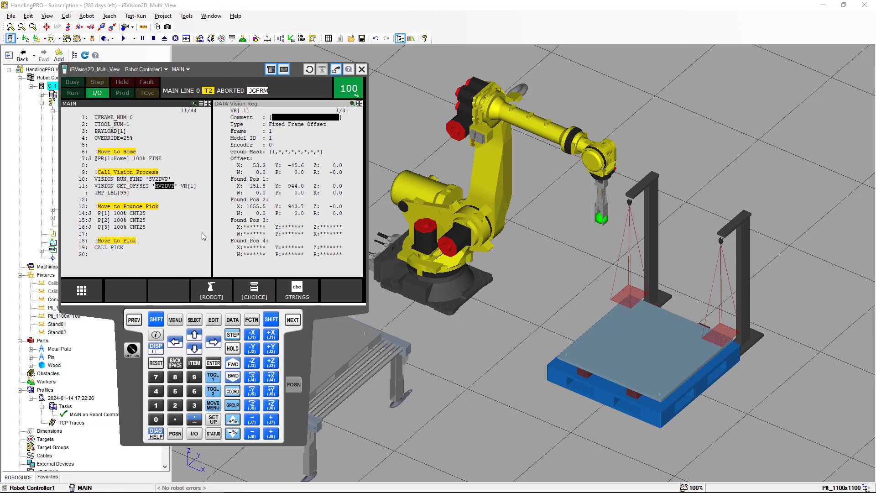
left_click(254, 293)
left_click(123, 187)
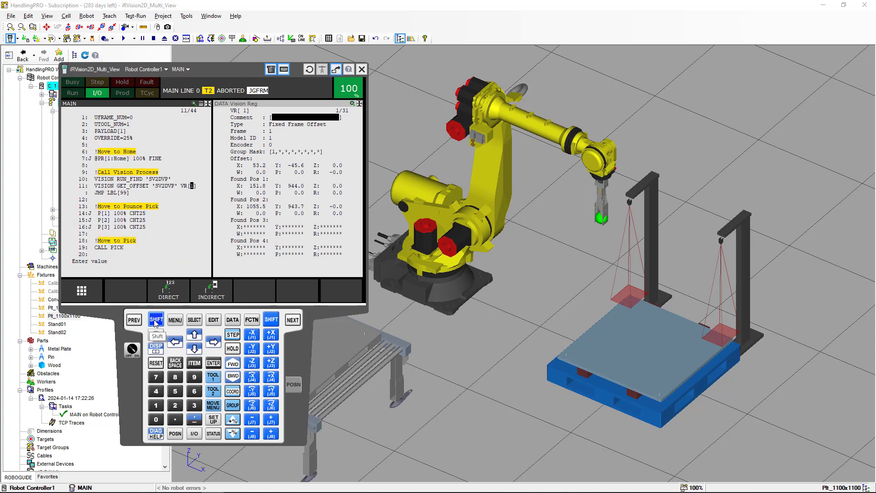
left_click(84, 118)
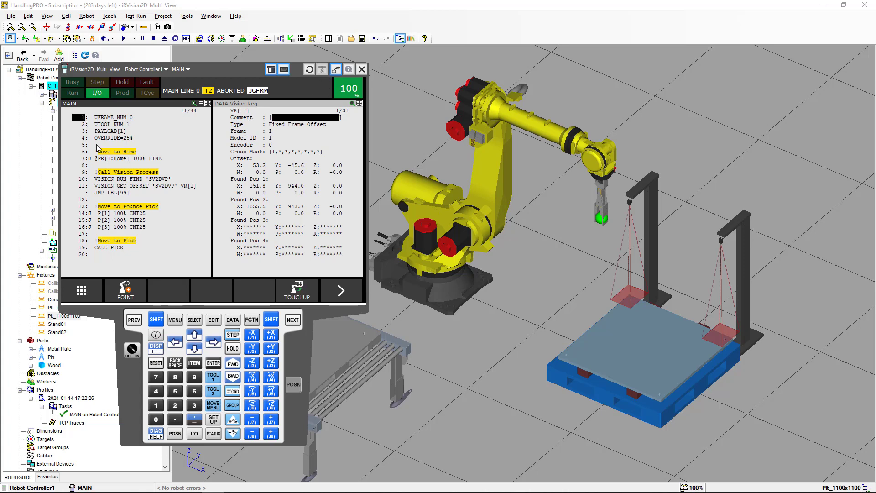
Disable and minimize the teach pendant, and run the MAIN simulation using the SV2DVP vision process.
left_click(132, 349)
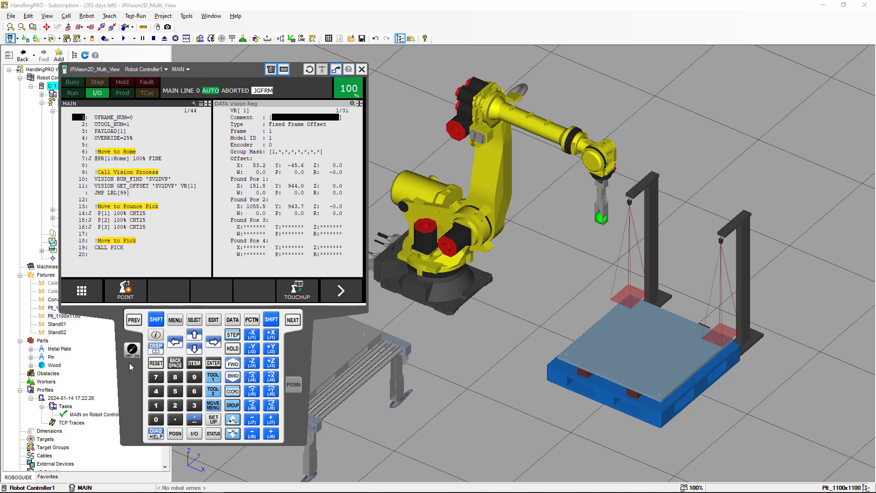
right_click(130, 365)
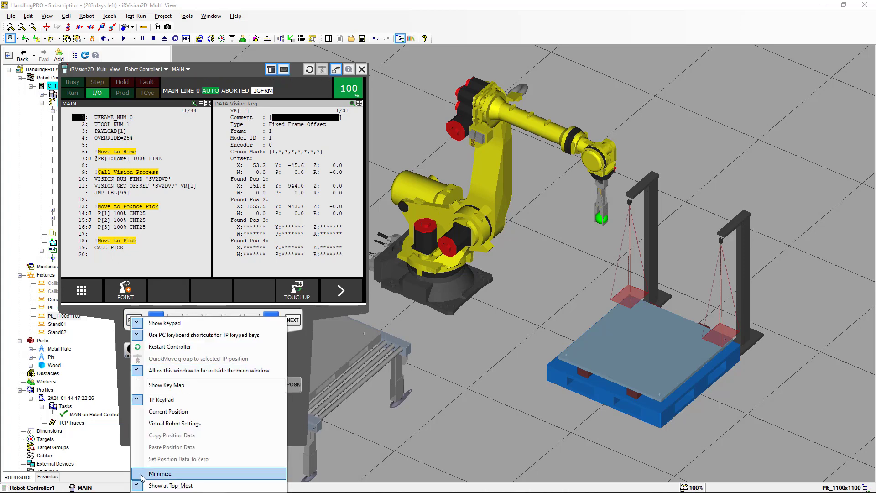
left_click(140, 474)
left_click(124, 39)
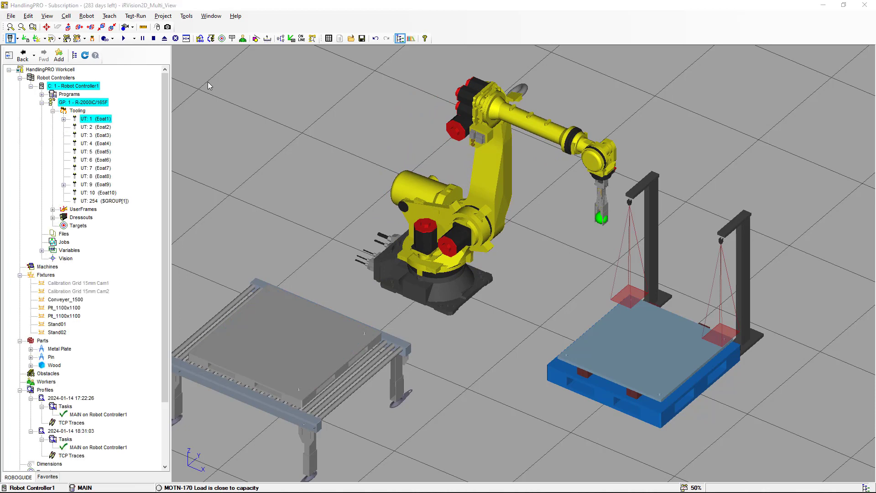
Open and enable the teach pendant and change the RUN_FIND vision process on line 10 of MAIN to MV2DVP.
key("alt+t")
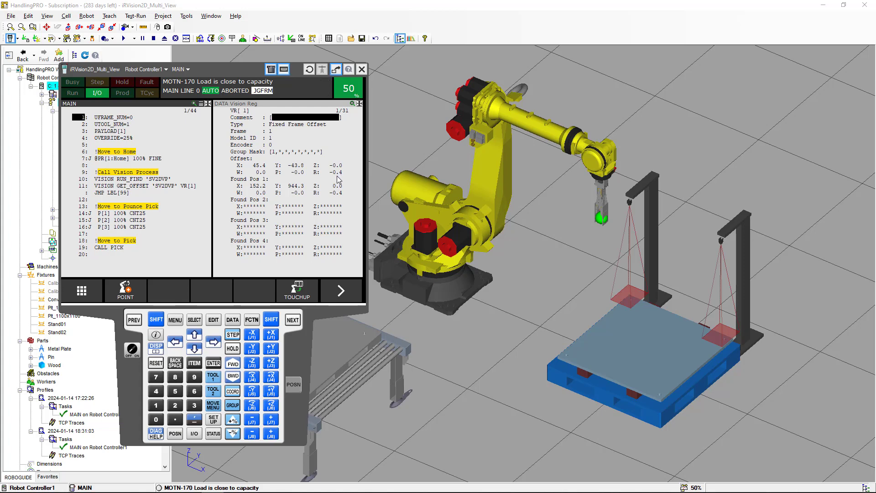
left_click(133, 347)
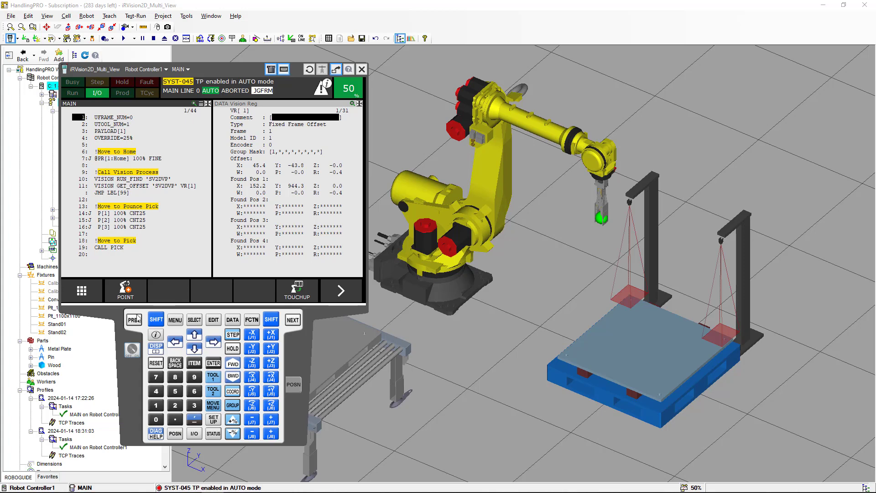
left_click(133, 348)
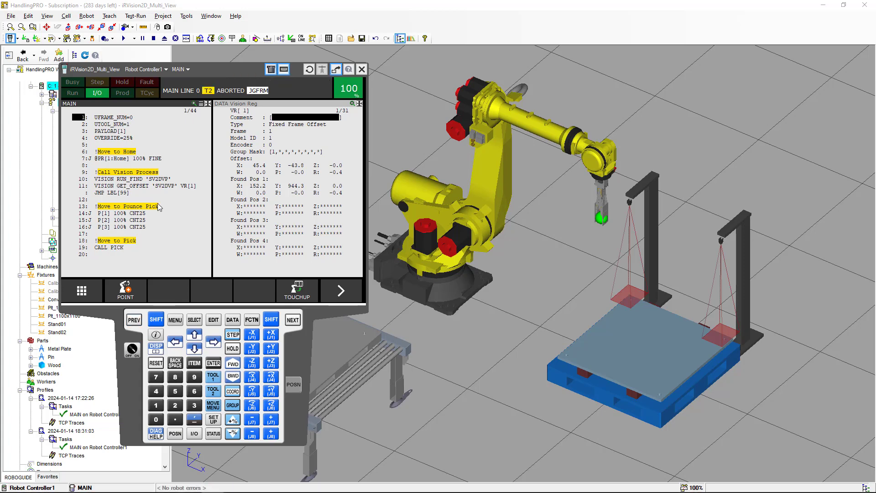
left_click(161, 179)
left_click(251, 290)
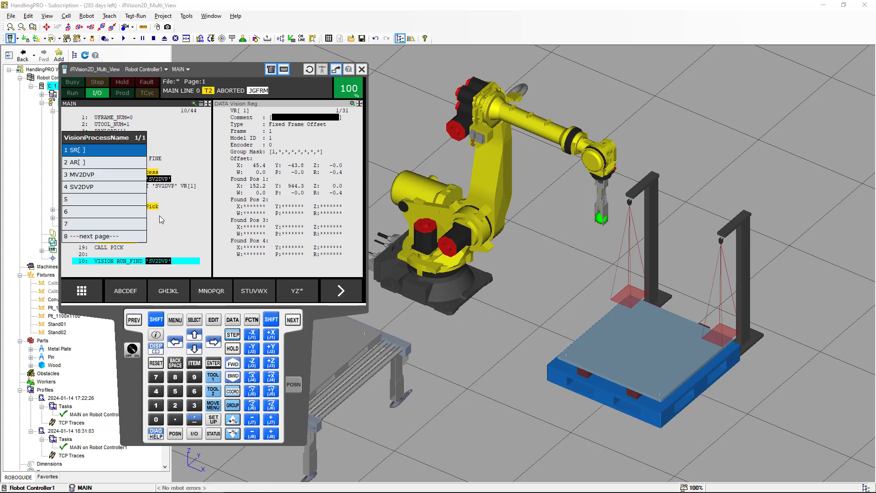
left_click(121, 174)
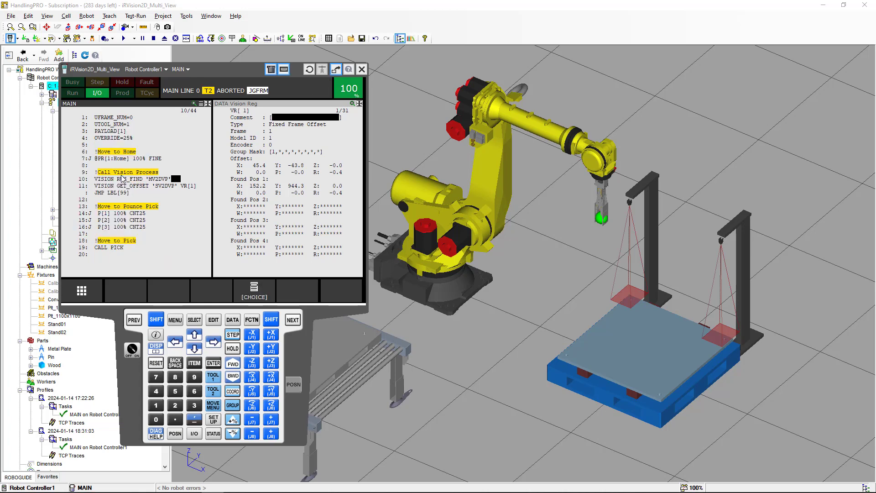
Change the GET_OFFSET vision process on line 11 to MV2DVP and return the cursor to line 1 of MAIN.
left_click(161, 185)
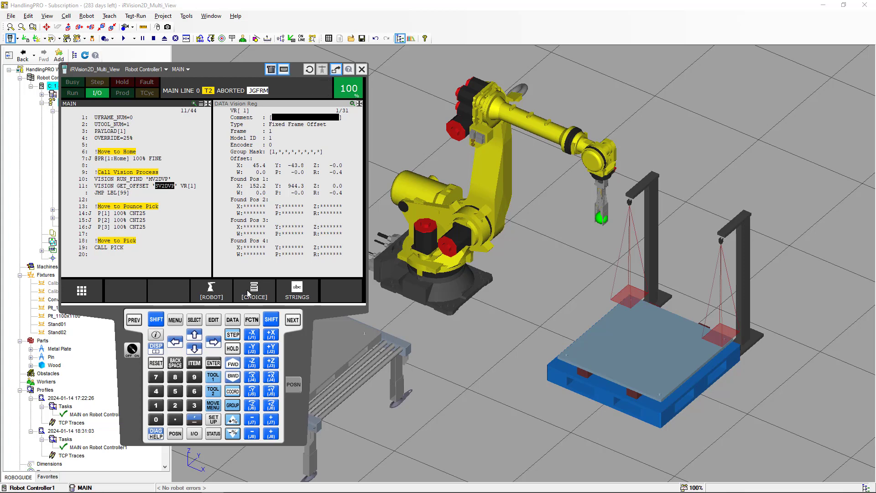
left_click(254, 291)
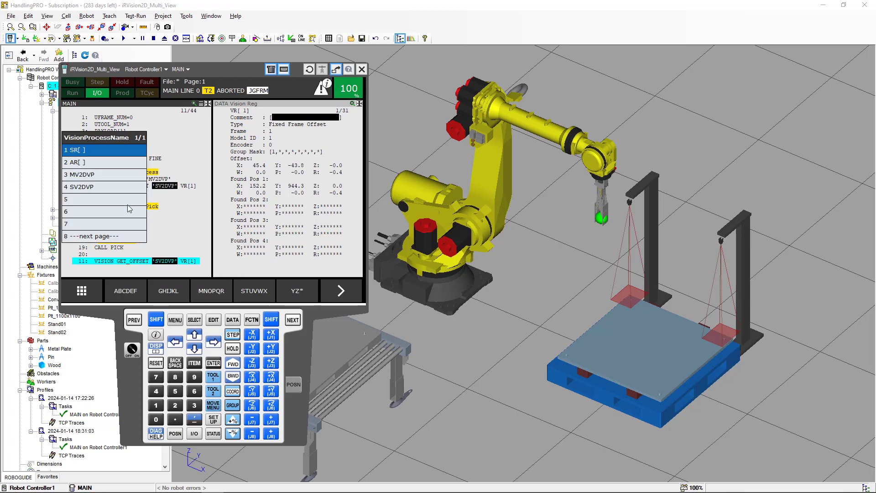
left_click(118, 175)
left_click(84, 118)
Disable the teach pendant and minimize it to clear the workcell view.
left_click(132, 354)
right_click(131, 369)
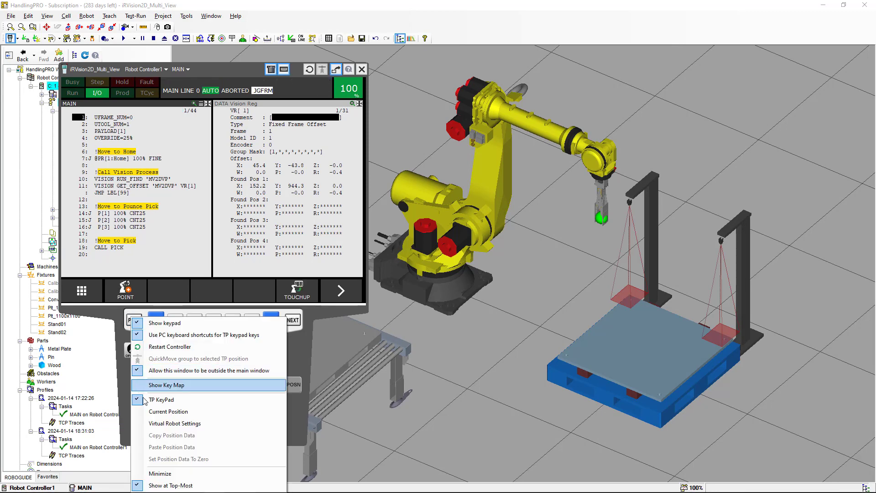
left_click(174, 474)
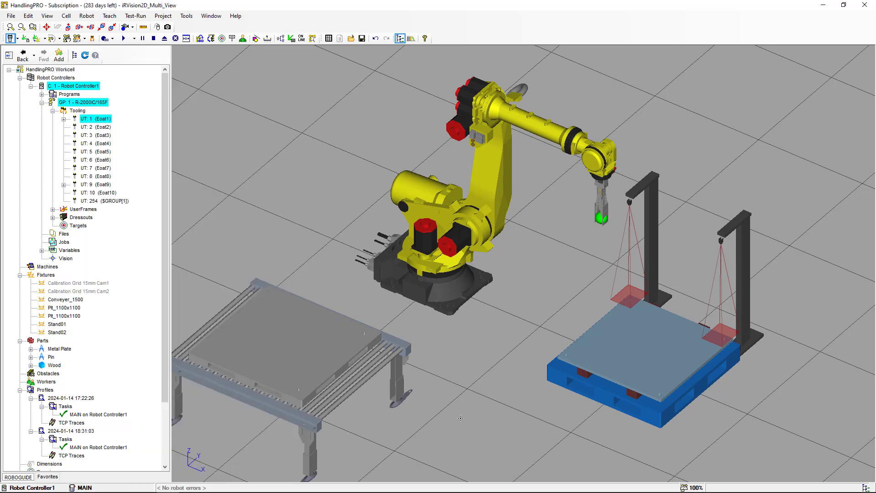
Rotate the metal plate on the camera-side pallet by setting its part offset R to 3 degrees, and close the pallet properties.
double_click(606, 388)
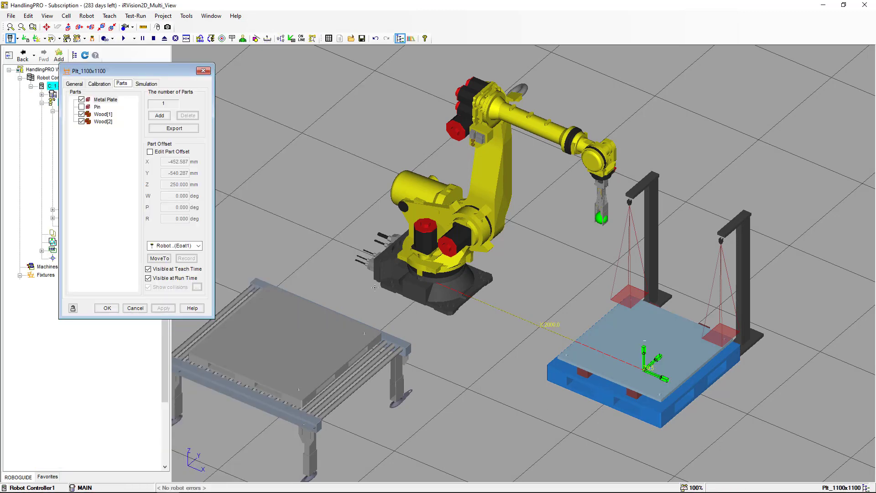
left_click(149, 152)
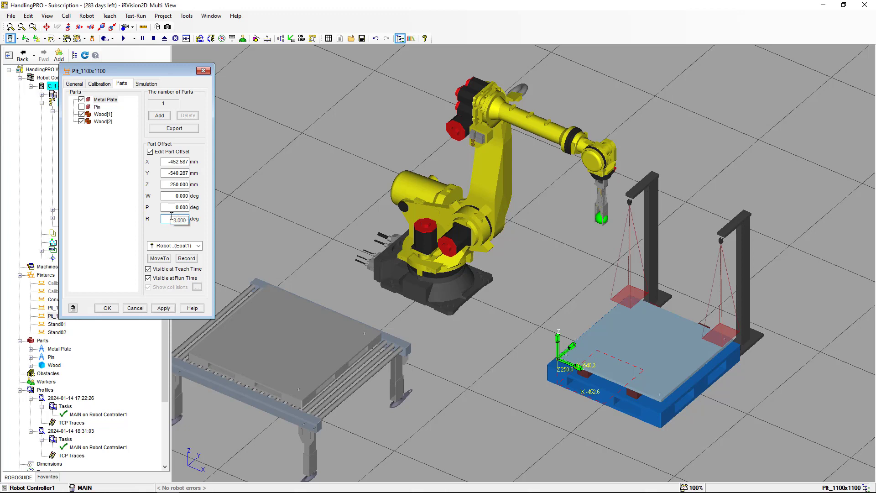
left_click(172, 206)
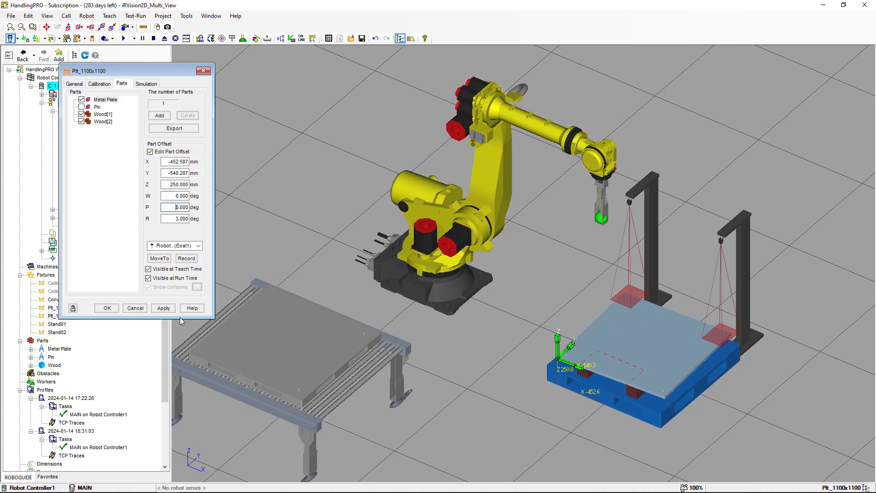
left_click(164, 309)
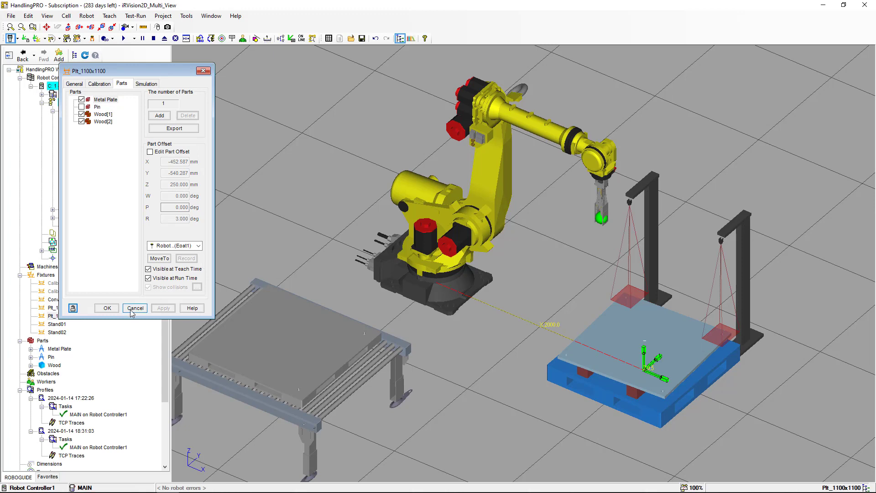
left_click(107, 308)
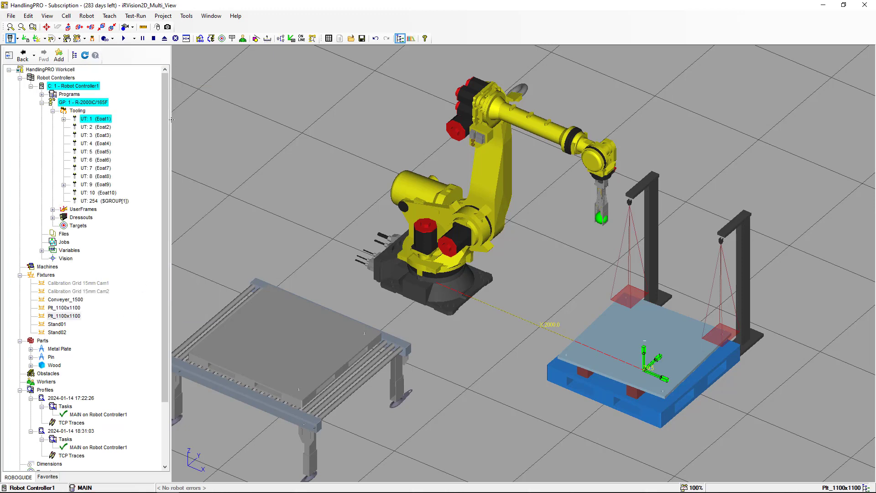
Run the MAIN simulation with the rotated plate using MV2DVP, pausing at the pick to inspect the gripper before resuming.
left_click(124, 39)
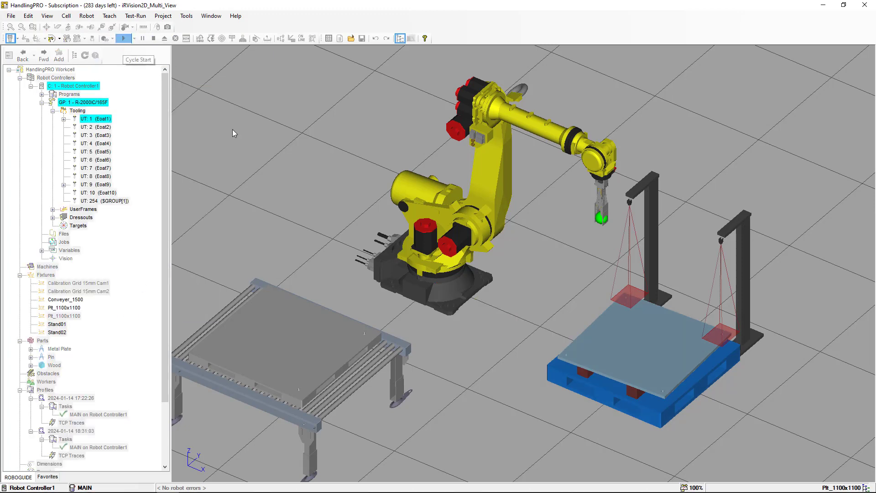
left_click(143, 39)
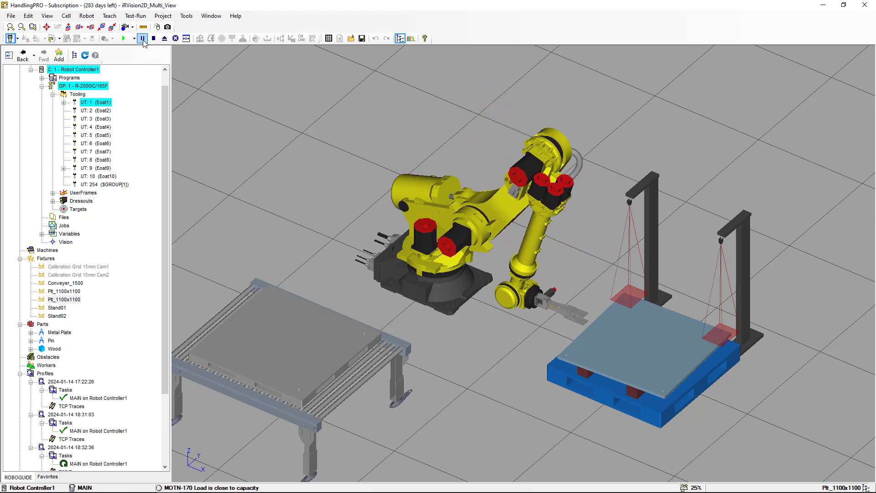
left_click(142, 39)
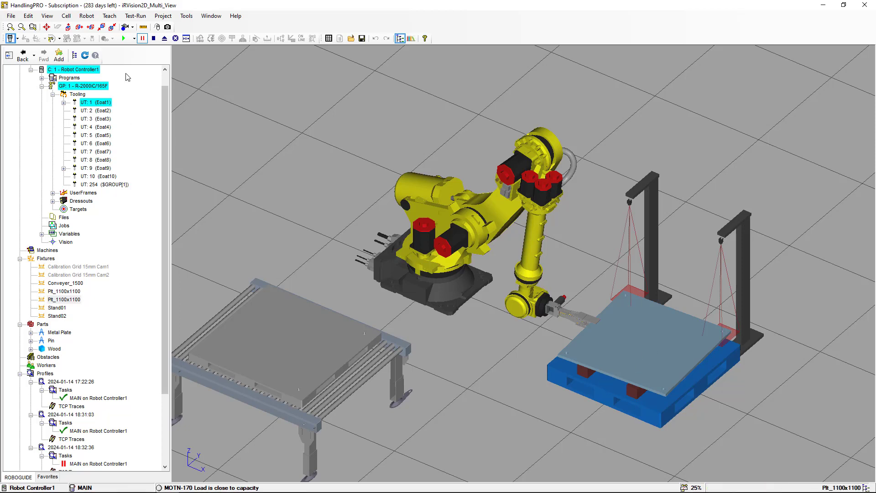
left_click(123, 38)
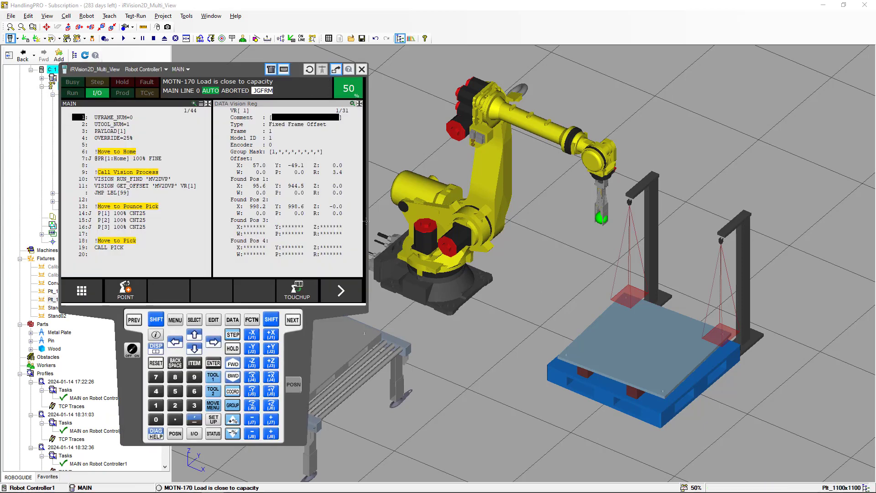
Enable the teach pendant and change the RUN_FIND vision process on line 10 of MAIN to SV2DVP.
left_click(131, 349)
left_click(151, 361)
left_click(159, 179)
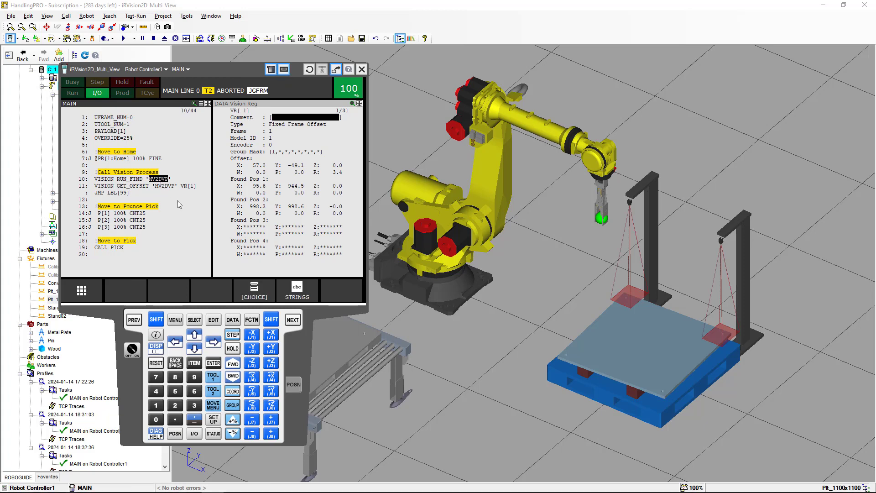
left_click(254, 292)
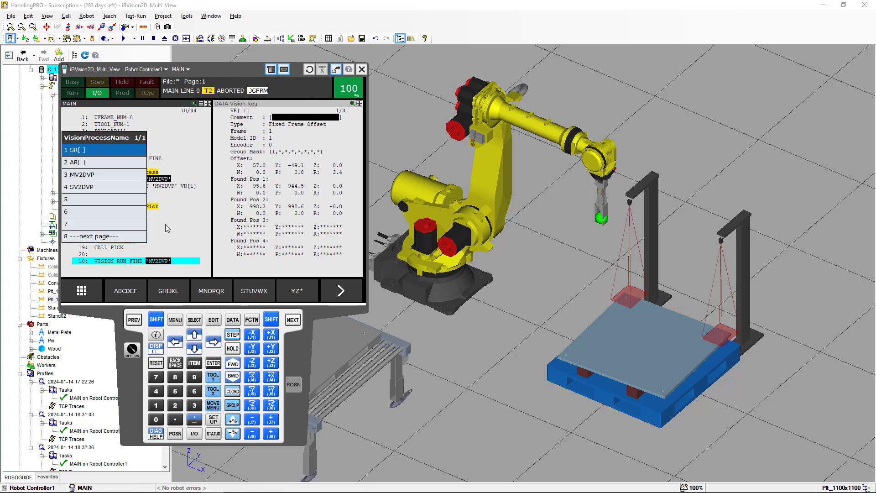
left_click(117, 191)
Change the GET_OFFSET vision process on line 11 to SV2DVP and return the cursor to line 1 of MAIN.
left_click(157, 187)
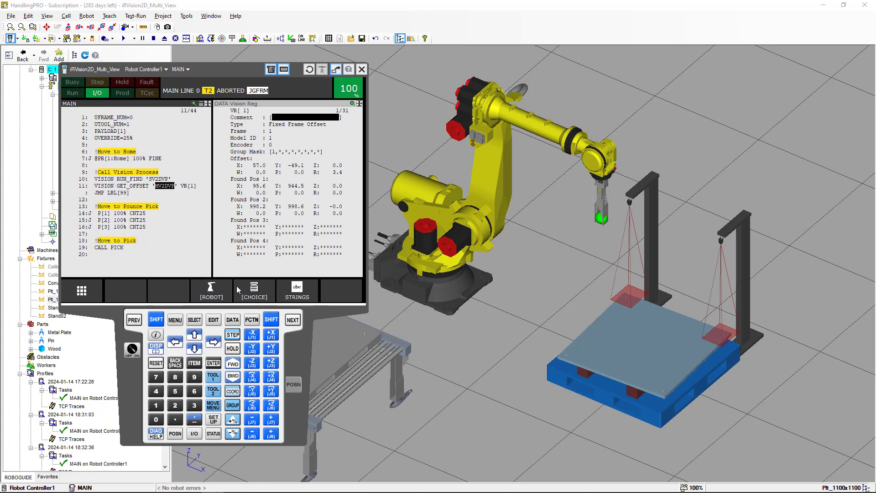
left_click(247, 294)
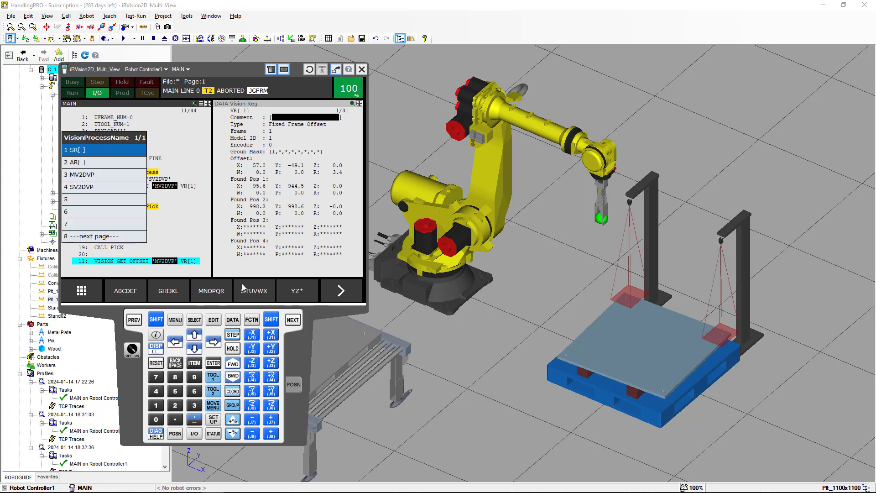
left_click(110, 188)
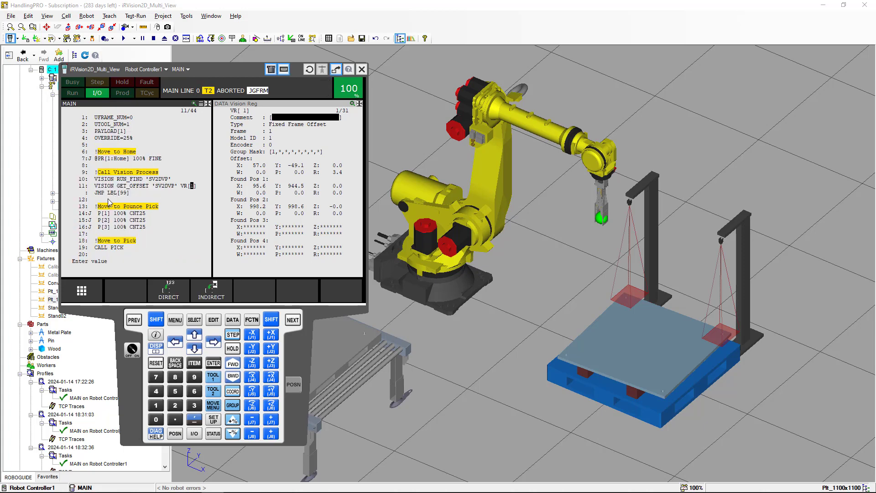
left_click(83, 120)
With the teach pendant disabled and minimized, run the MAIN simulation on the rotated plate using SV2DVP and abort it after the pick.
left_click(132, 349)
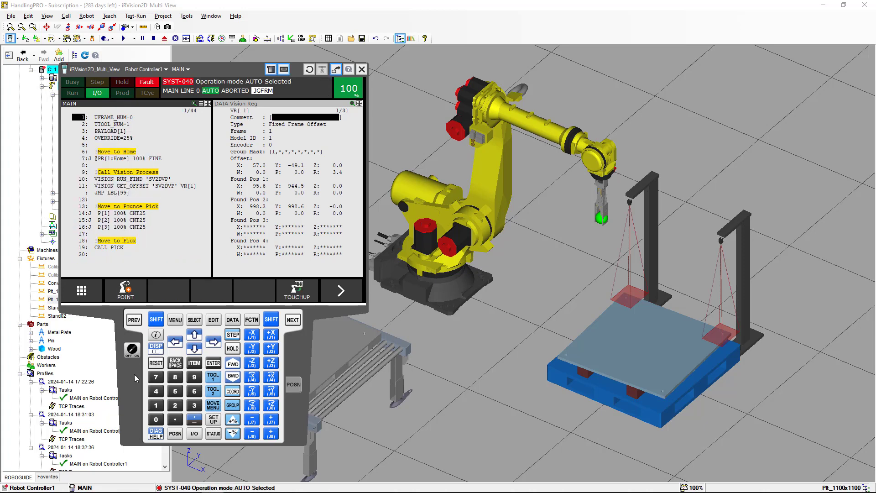
right_click(135, 376)
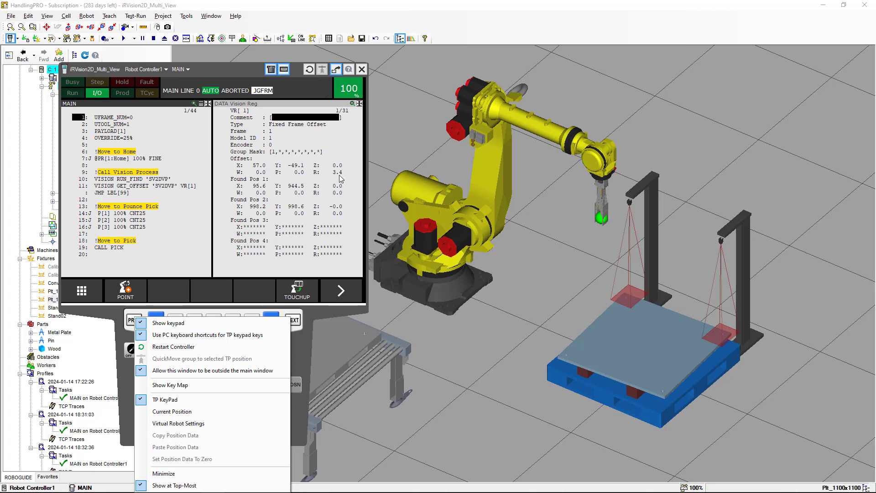
left_click(151, 474)
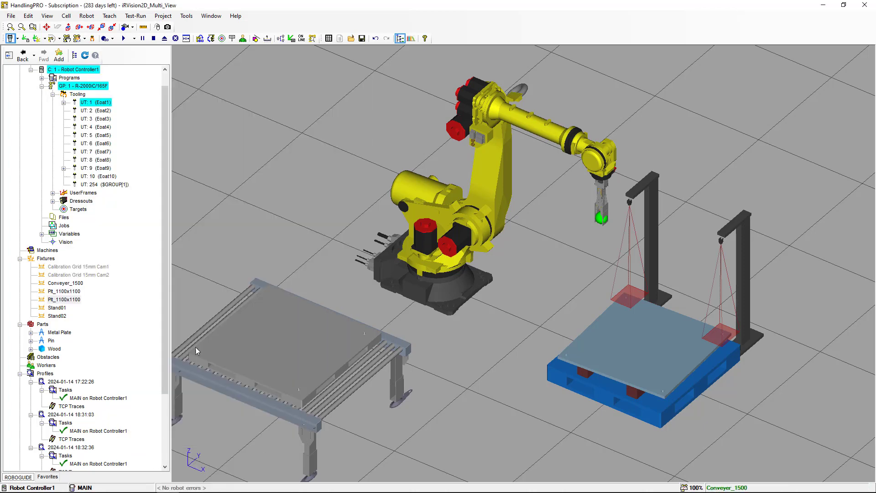
left_click(124, 39)
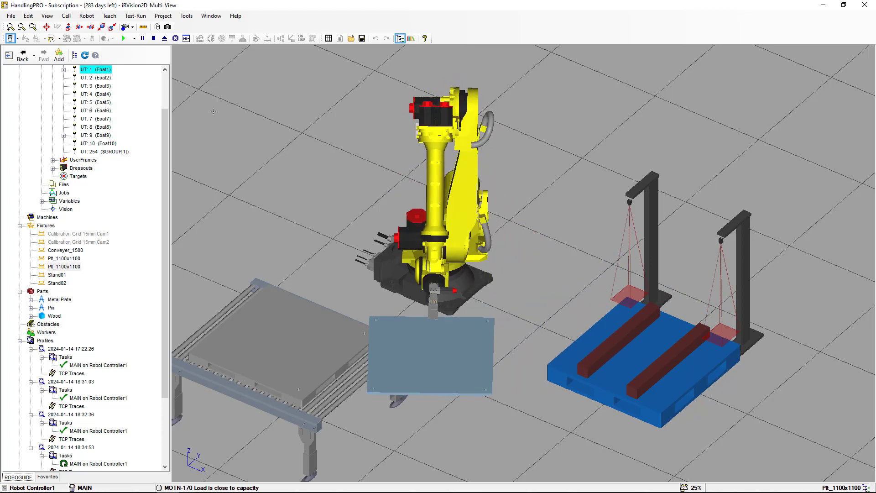
left_click(154, 39)
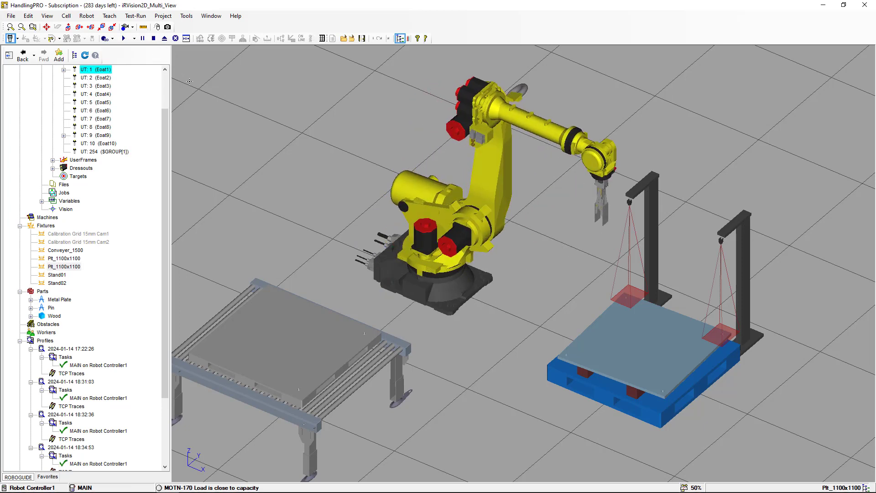
Examine the VR[1] offset and found position produced by SV2DVP on the teach pendant, and minimize the pendant.
key("alt")
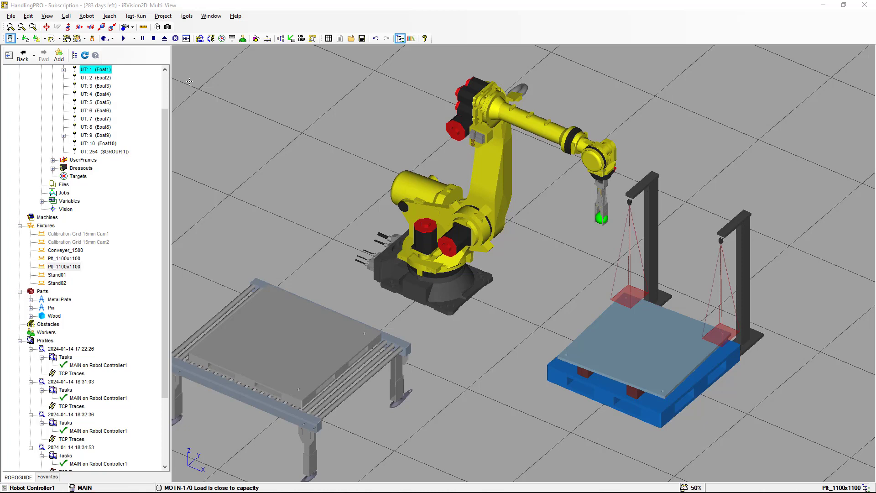
key("alt+t")
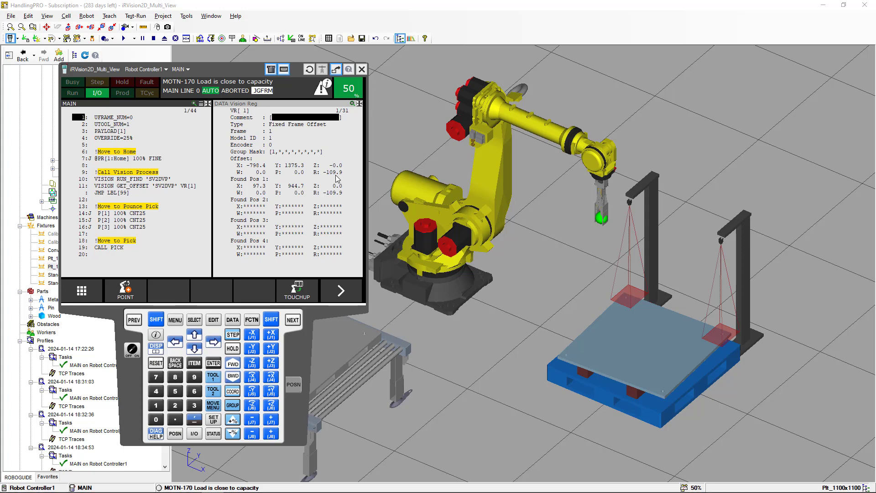
right_click(130, 368)
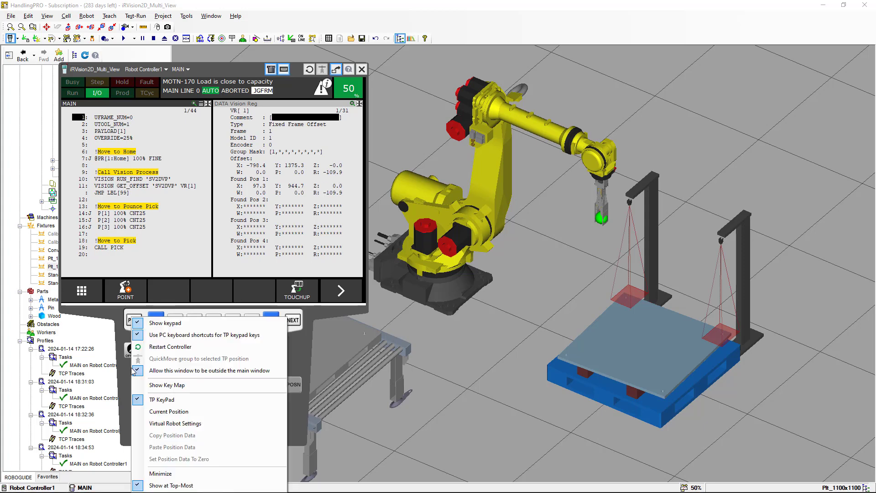
left_click(148, 473)
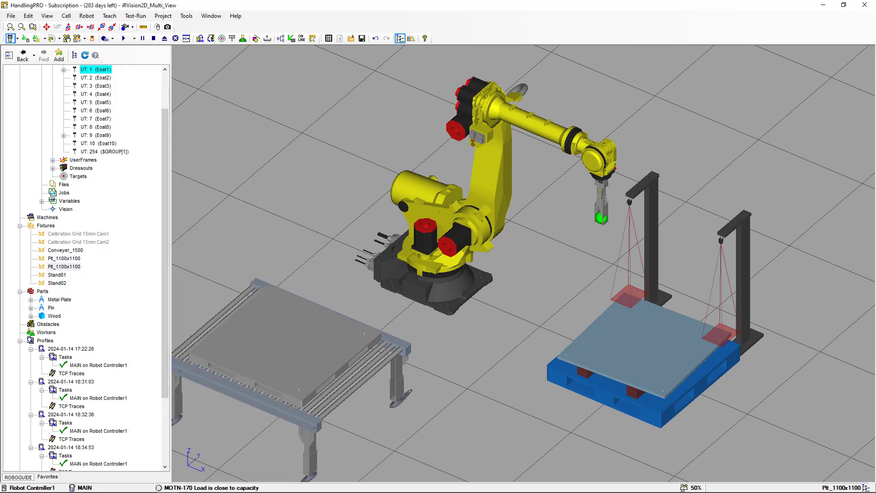